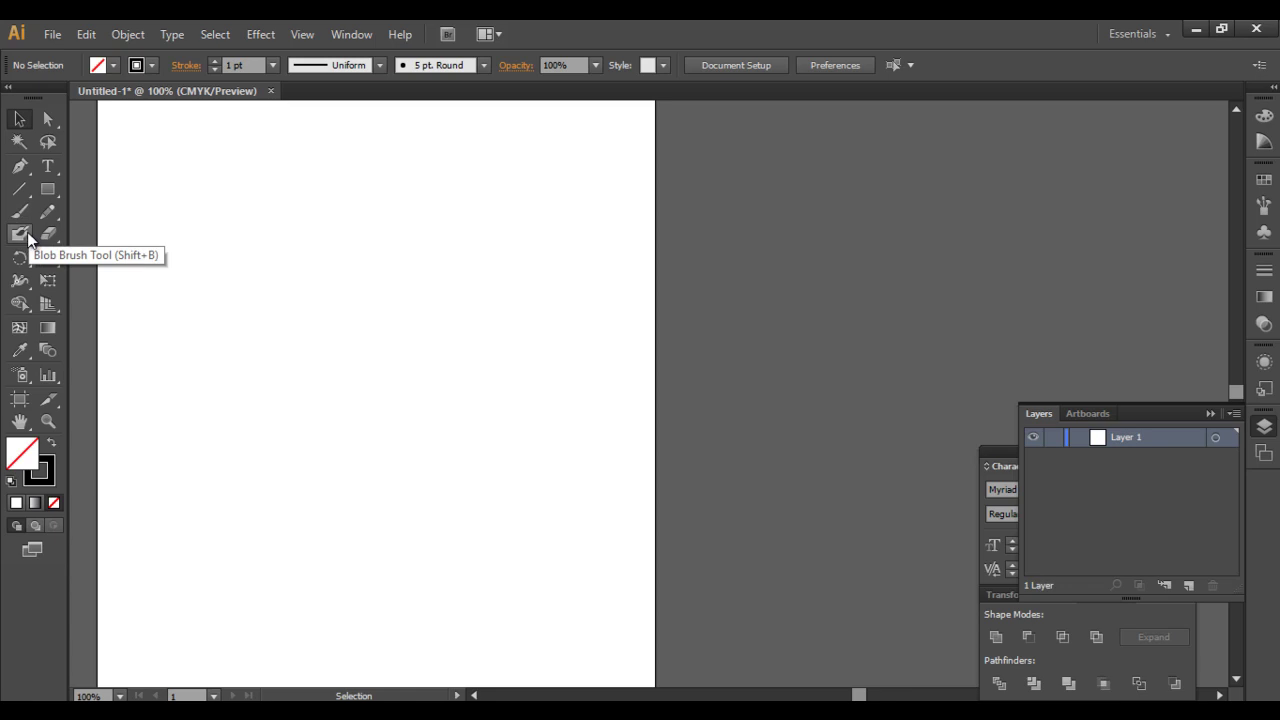
- Paint a freehand letter A with the Paintbrush tool
{"action": "left_click", "coordinate": [22, 212]}
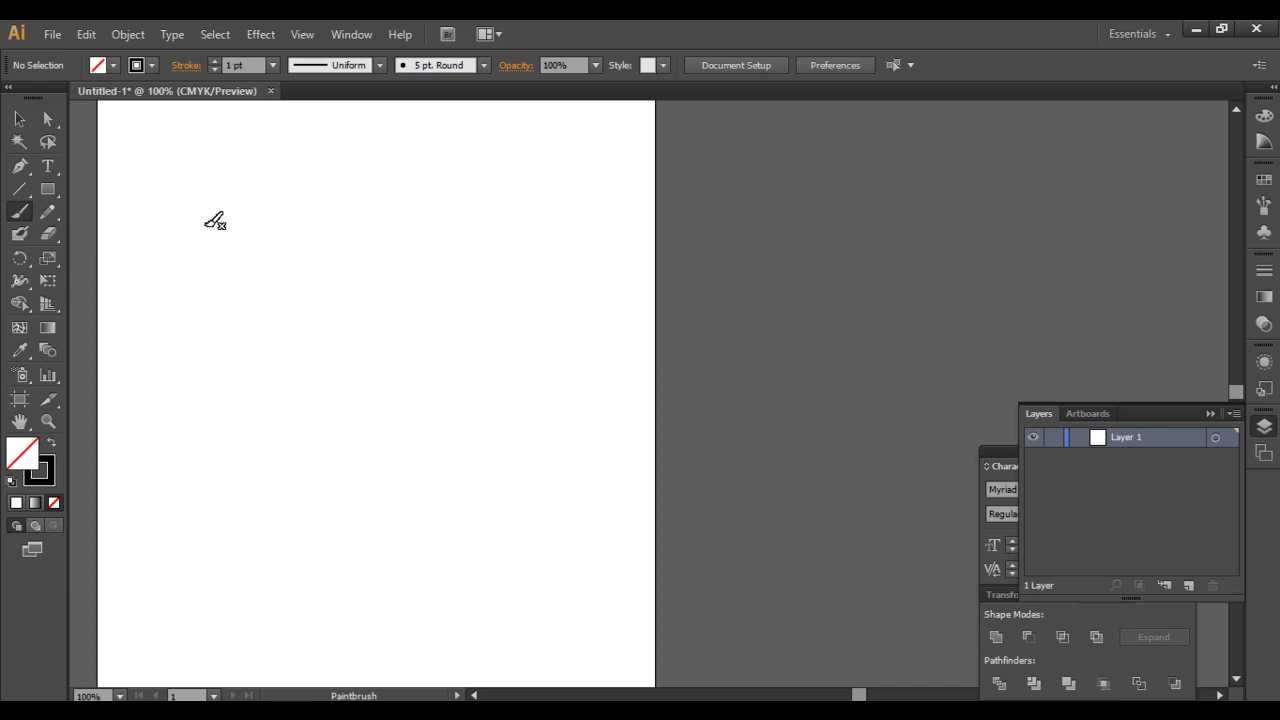
{"action": "left_click_drag", "start_coordinate": [196, 196], "coordinate": [177, 271]}
{"action": "left_click_drag", "start_coordinate": [198, 196], "coordinate": [210, 281]}
{"action": "left_click_drag", "start_coordinate": [168, 238], "coordinate": [215, 239]}
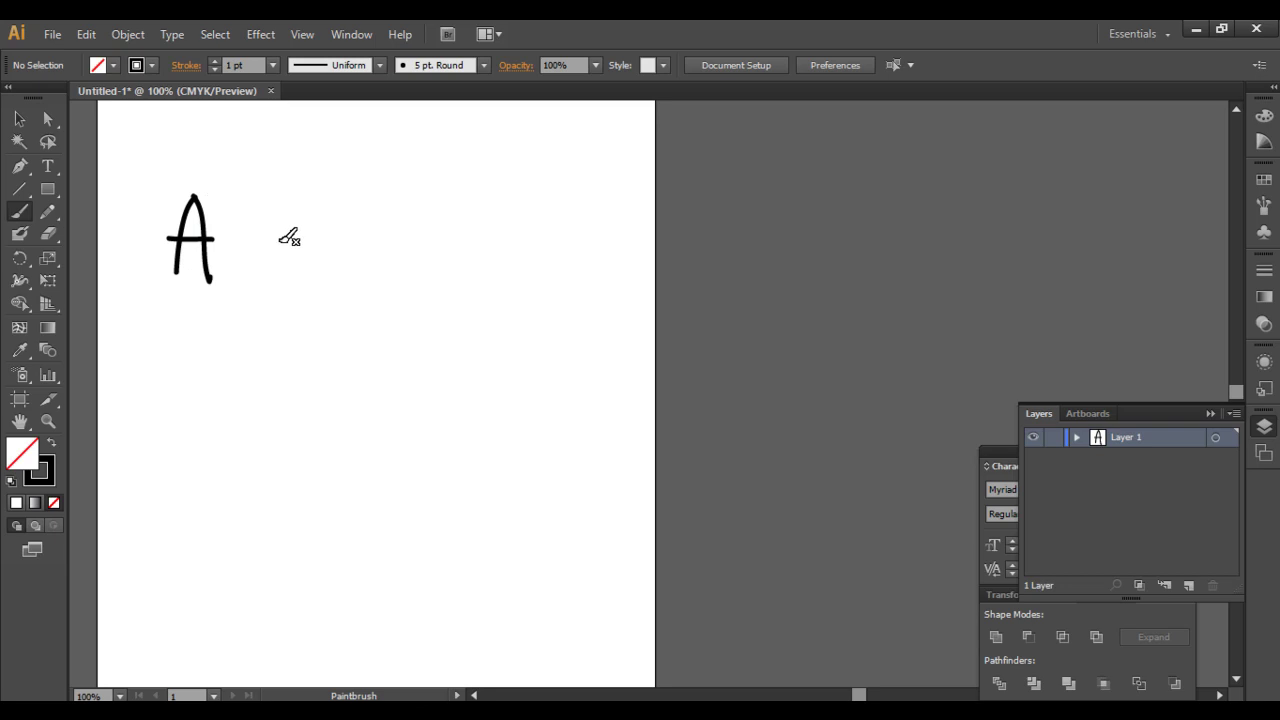
- Paint a looping flower beside the A and two long curves below it
{"action": "mouse_move", "coordinate": [342, 250]}
{"action": "left_mouse_down"}
{"action": "mouse_move", "coordinate": [380, 171]}
{"action": "mouse_move", "coordinate": [337, 251]}
{"action": "mouse_move", "coordinate": [403, 220]}
{"action": "mouse_move", "coordinate": [337, 286]}
{"action": "mouse_move", "coordinate": [349, 243]}
{"action": "mouse_move", "coordinate": [297, 237]}
{"action": "mouse_move", "coordinate": [328, 238]}
{"action": "mouse_move", "coordinate": [342, 256]}
{"action": "left_mouse_up"}
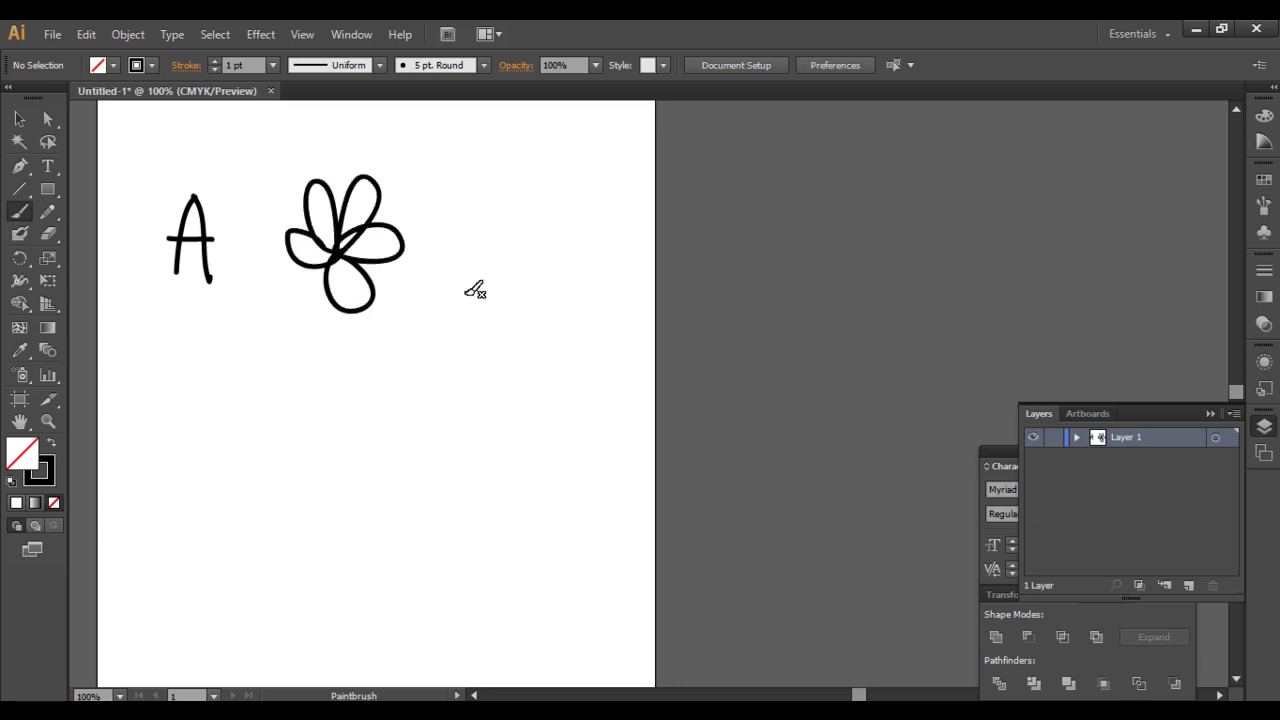
{"action": "mouse_move", "coordinate": [205, 381]}
{"action": "left_mouse_down"}
{"action": "mouse_move", "coordinate": [254, 354]}
{"action": "mouse_move", "coordinate": [537, 299]}
{"action": "left_mouse_up"}
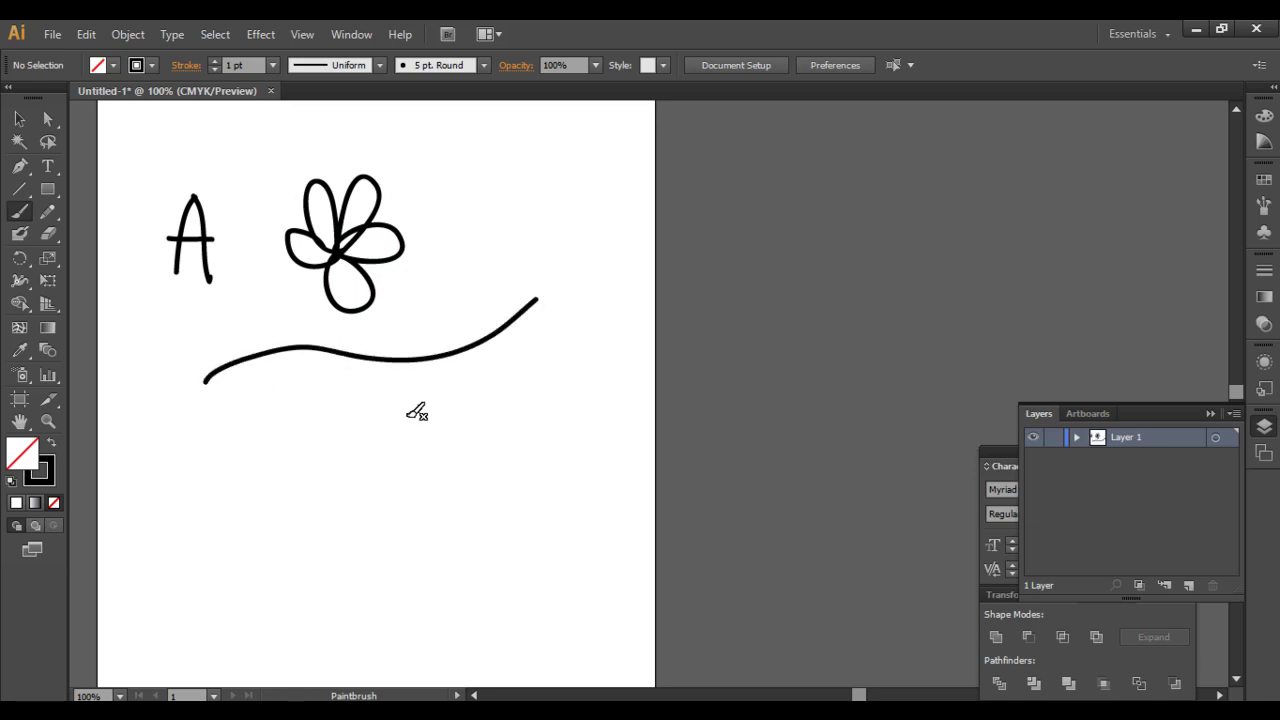
{"action": "left_click_drag", "start_coordinate": [396, 304], "coordinate": [537, 224]}
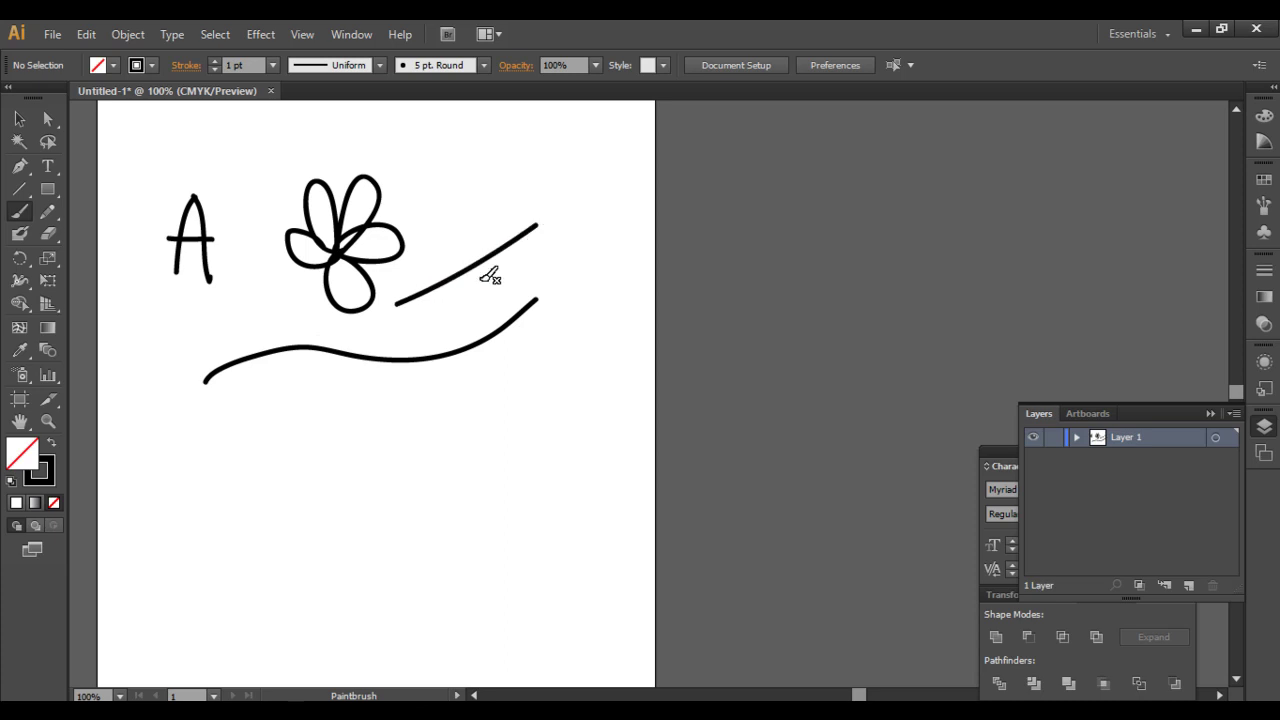
{"action": "left_click", "coordinate": [15, 218]}
- Paint a wavy line below the curves with the Charcoal - Feather brush
{"action": "left_click", "coordinate": [271, 66]}
{"action": "left_click", "coordinate": [380, 65]}
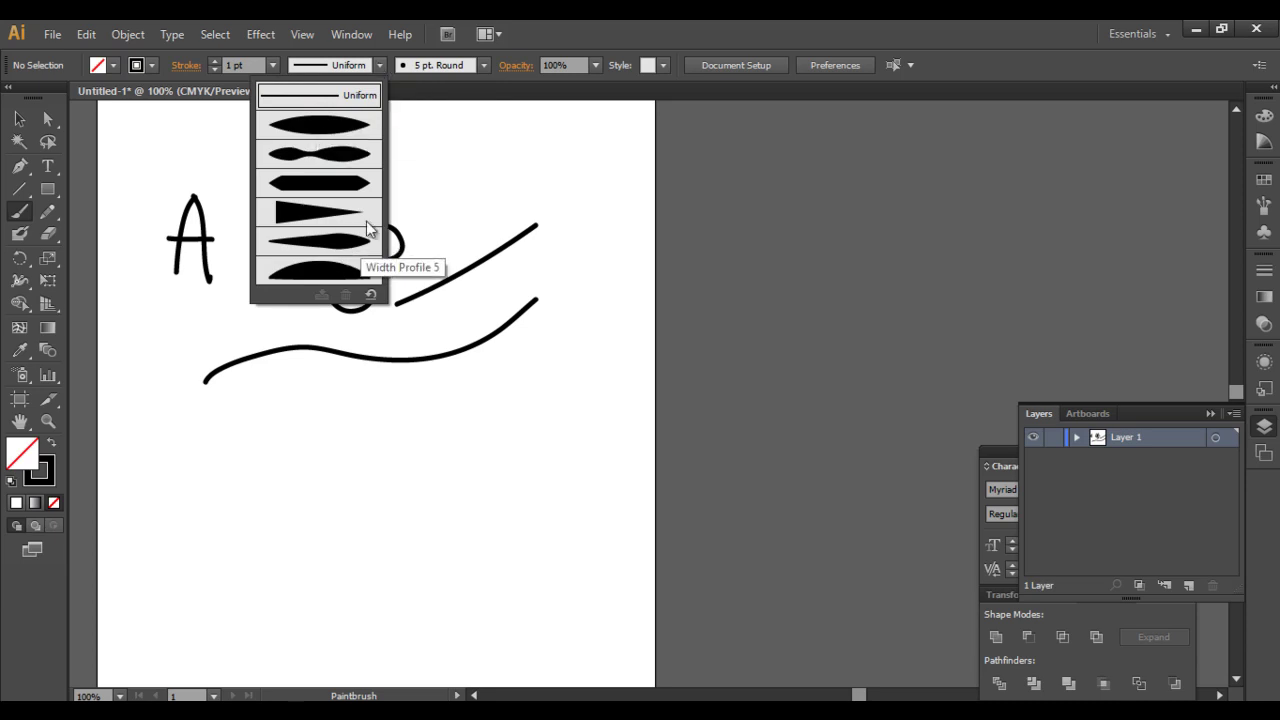
{"action": "left_click", "coordinate": [484, 66]}
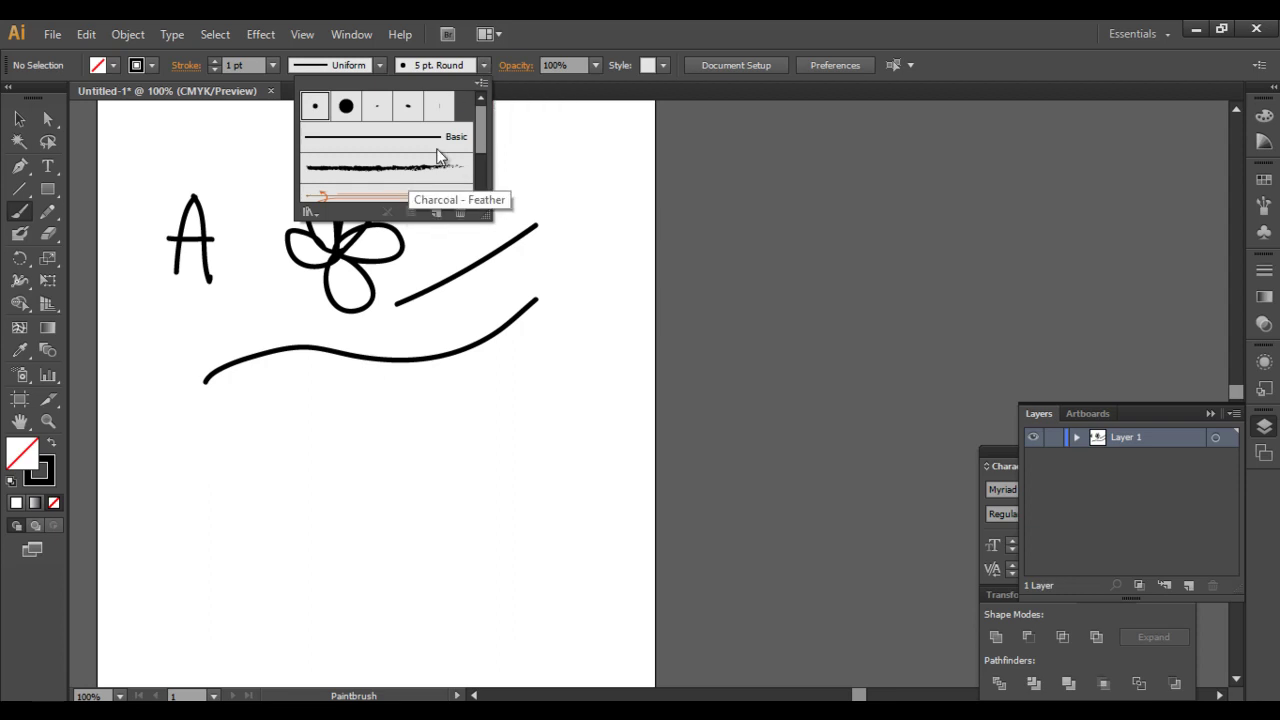
{"action": "left_click_drag", "start_coordinate": [482, 121], "coordinate": [476, 130]}
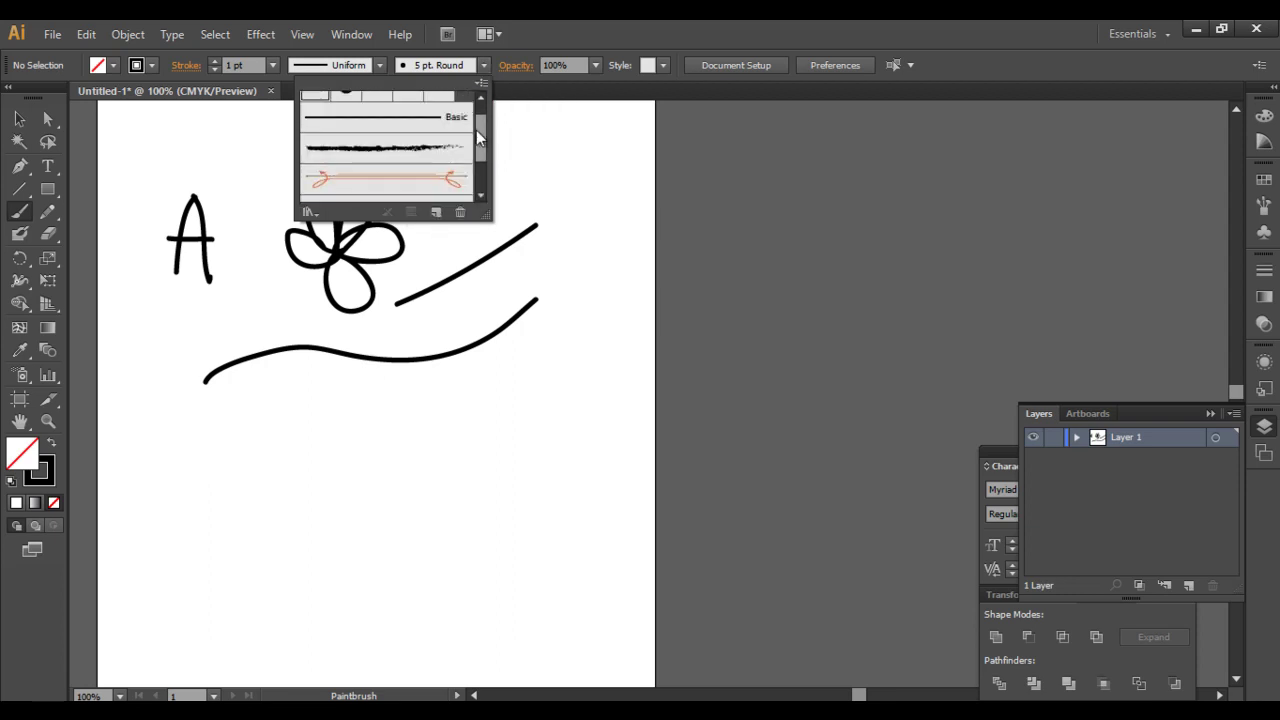
{"action": "left_click", "coordinate": [357, 150]}
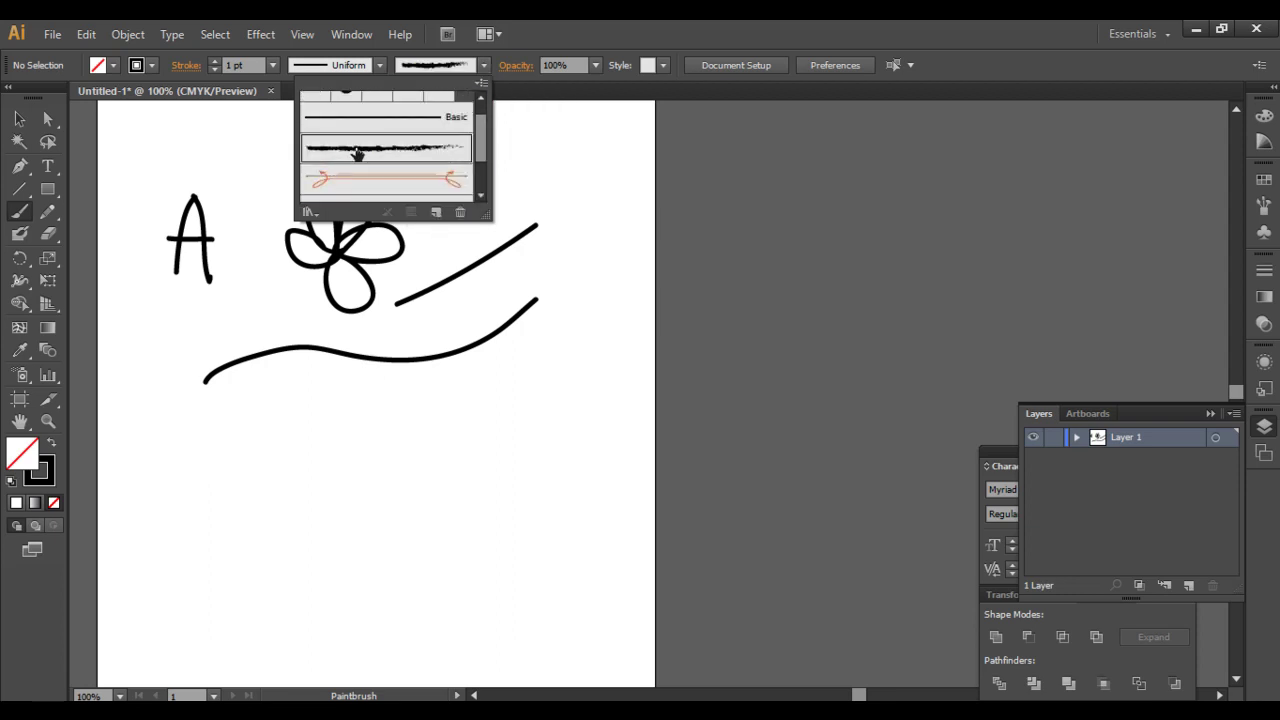
{"action": "left_click", "coordinate": [286, 302]}
{"action": "mouse_move", "coordinate": [139, 486]}
{"action": "left_mouse_down"}
{"action": "mouse_move", "coordinate": [335, 449]}
{"action": "mouse_move", "coordinate": [468, 395]}
{"action": "left_mouse_up"}
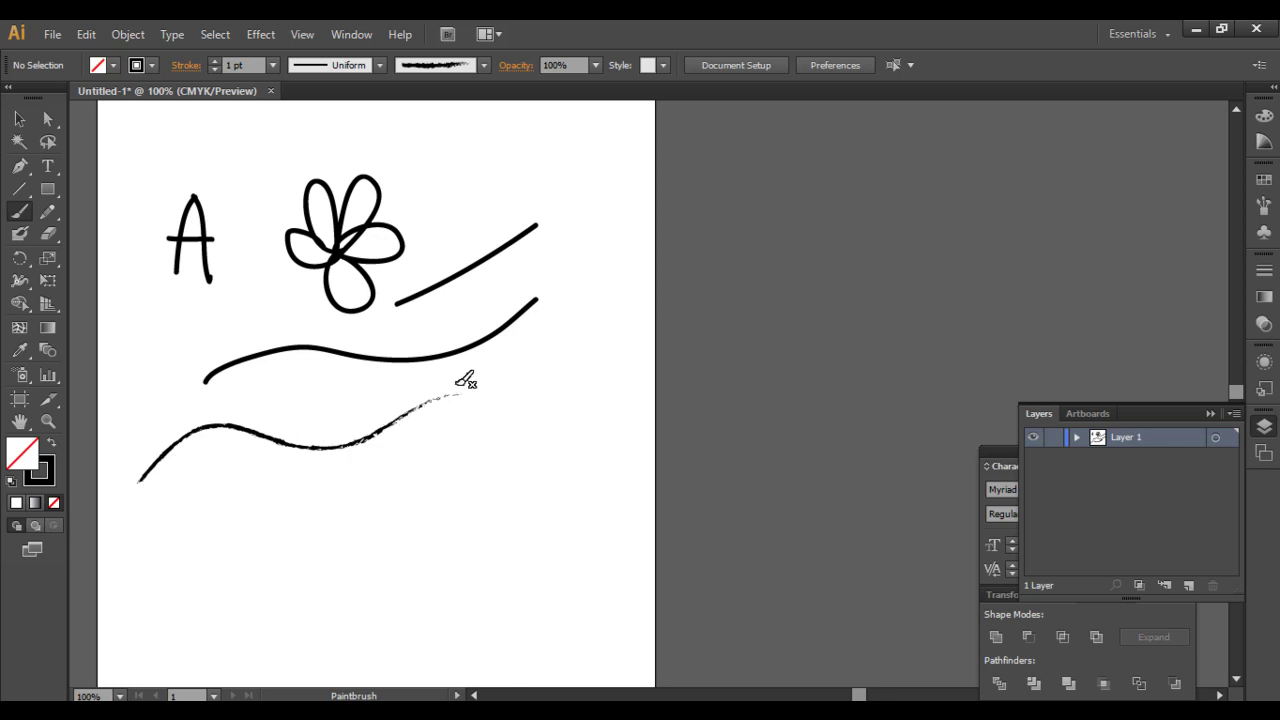
- Paint a dashed-brush looping figure with a crossbar below the charcoal wave
{"action": "left_click", "coordinate": [484, 66]}
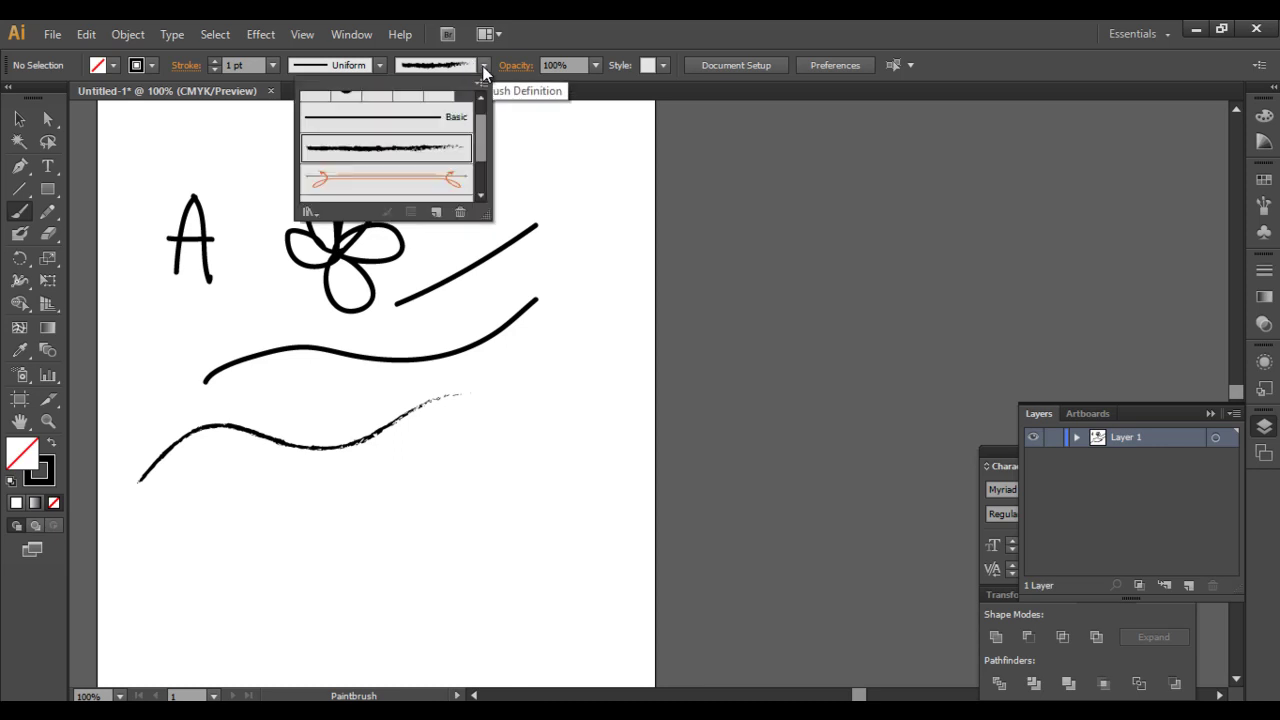
{"action": "left_click_drag", "start_coordinate": [481, 161], "coordinate": [484, 182]}
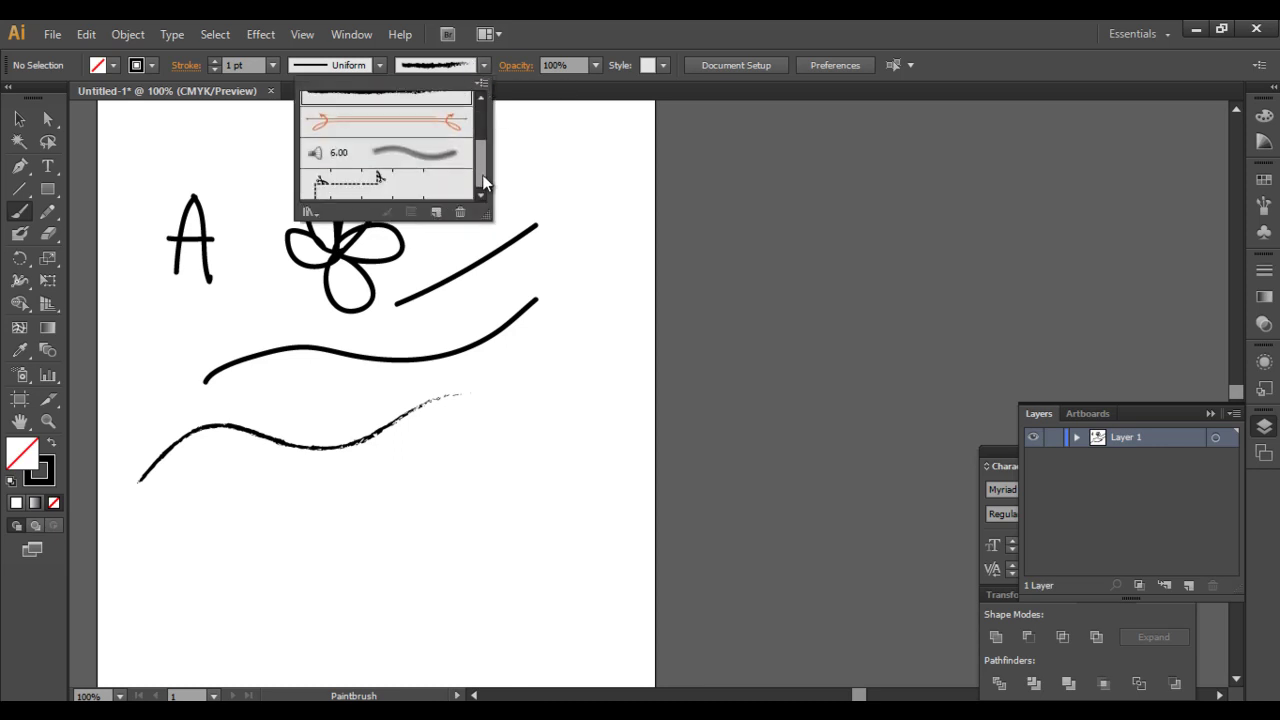
{"action": "left_click", "coordinate": [370, 190]}
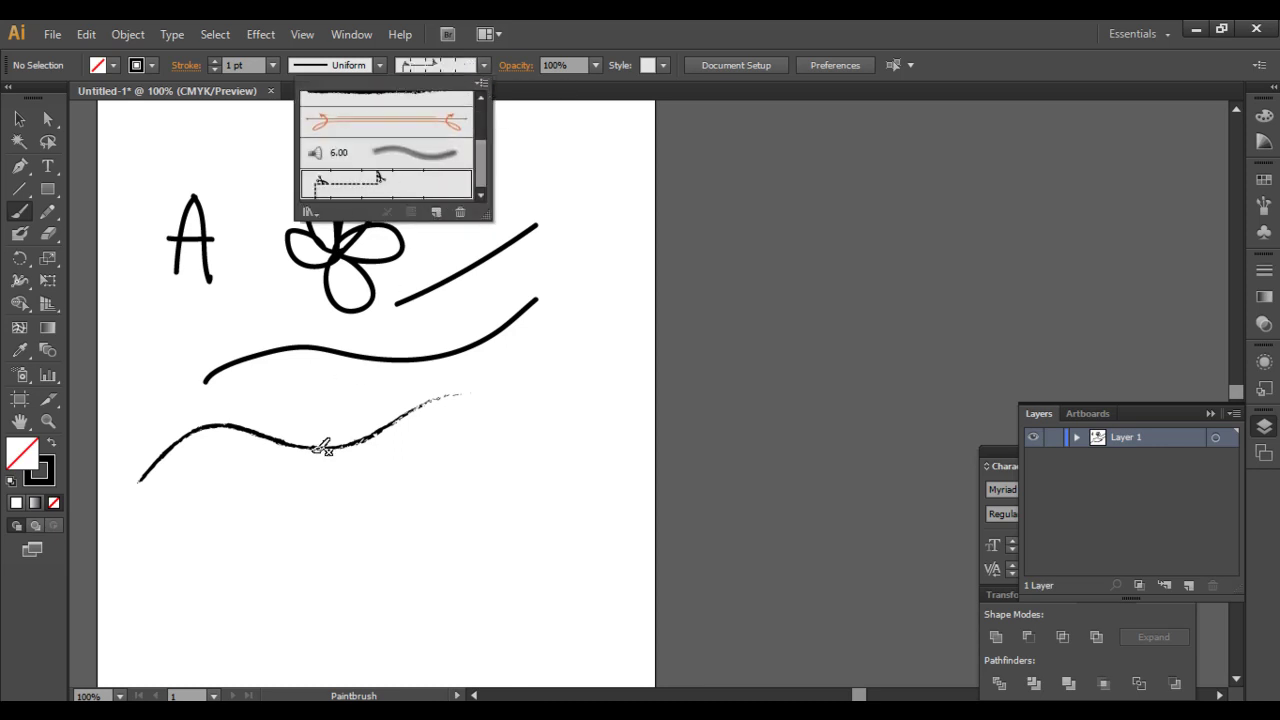
{"action": "left_click", "coordinate": [271, 486]}
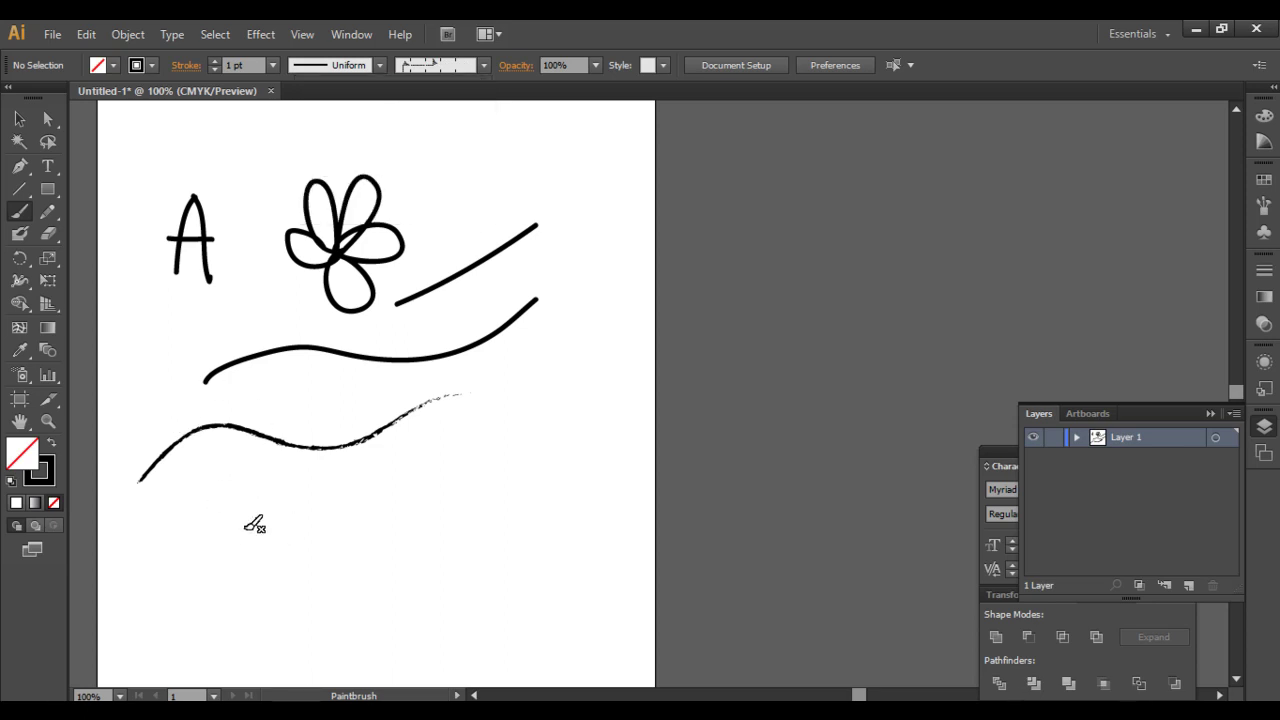
{"action": "mouse_move", "coordinate": [200, 442]}
{"action": "left_mouse_down"}
{"action": "mouse_move", "coordinate": [265, 545]}
{"action": "mouse_move", "coordinate": [330, 496]}
{"action": "left_mouse_up"}
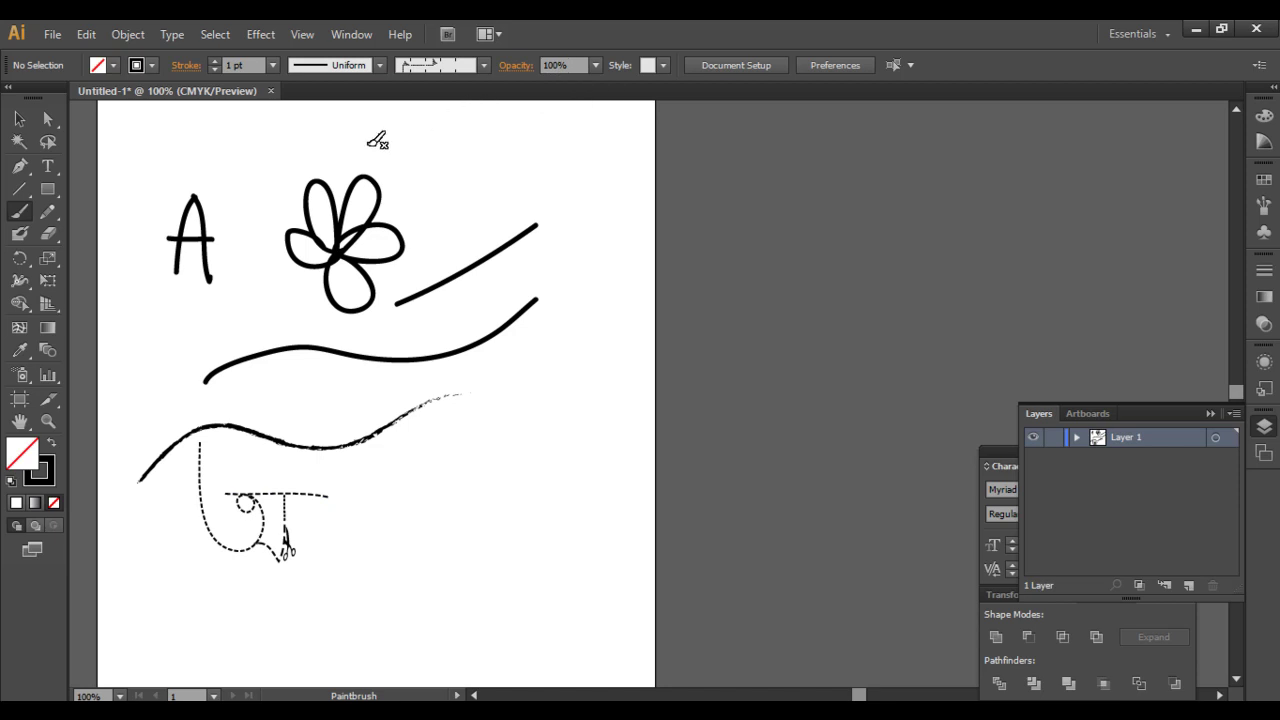
- Turn on Fill new brush strokes in the Paintbrush Tool Options
{"action": "double_click", "coordinate": [20, 218]}
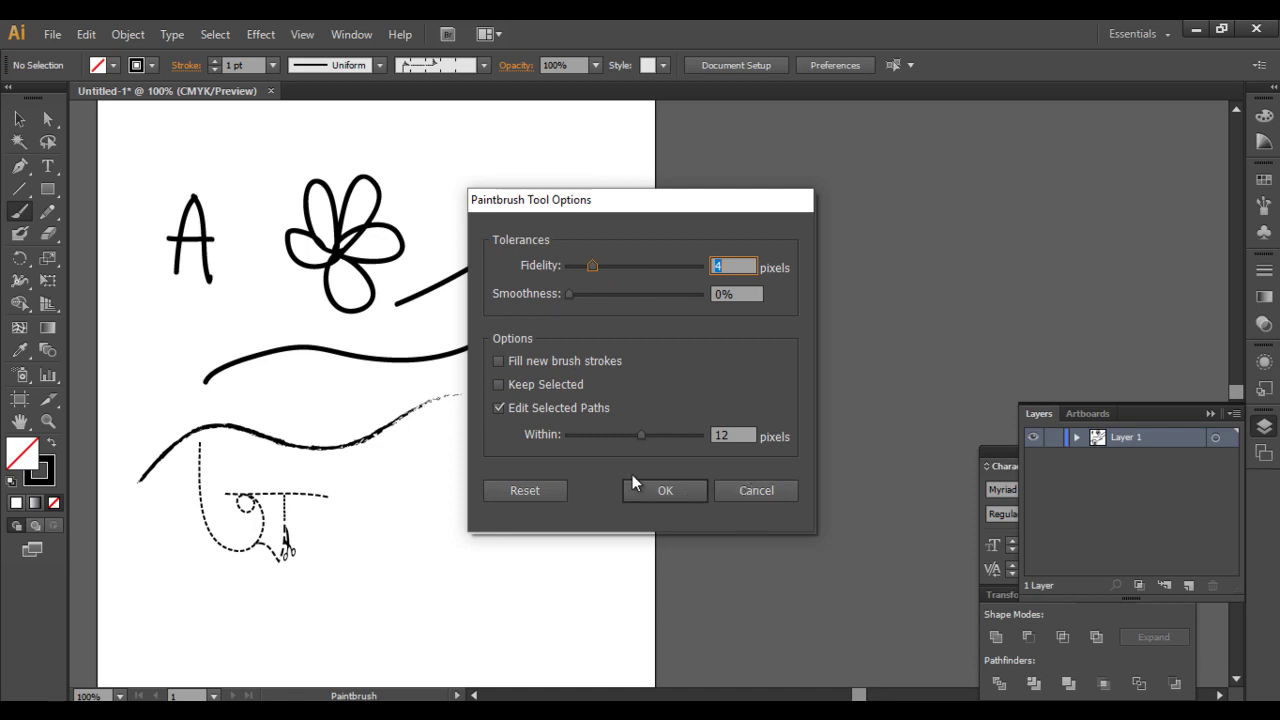
{"action": "left_click", "coordinate": [497, 360]}
{"action": "left_click", "coordinate": [661, 490]}
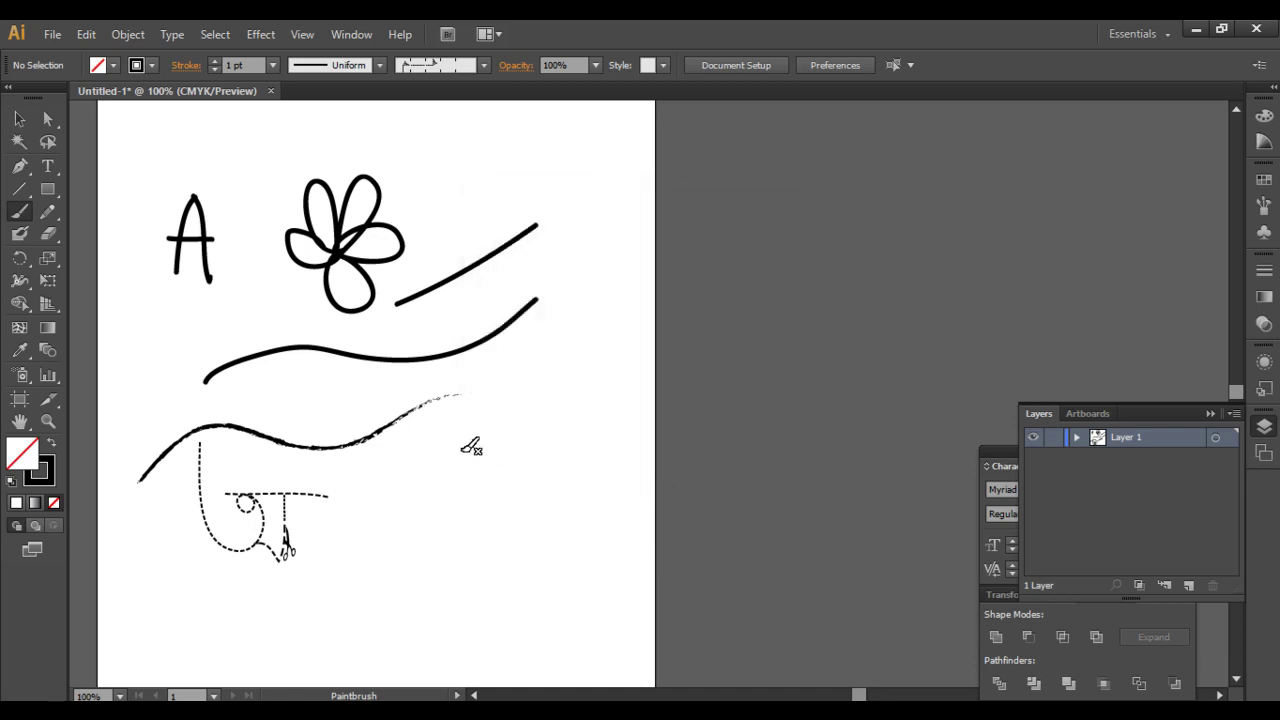
- Paint a second dashed looping figure to the right of the first
{"action": "left_click_drag", "start_coordinate": [421, 461], "coordinate": [398, 390]}
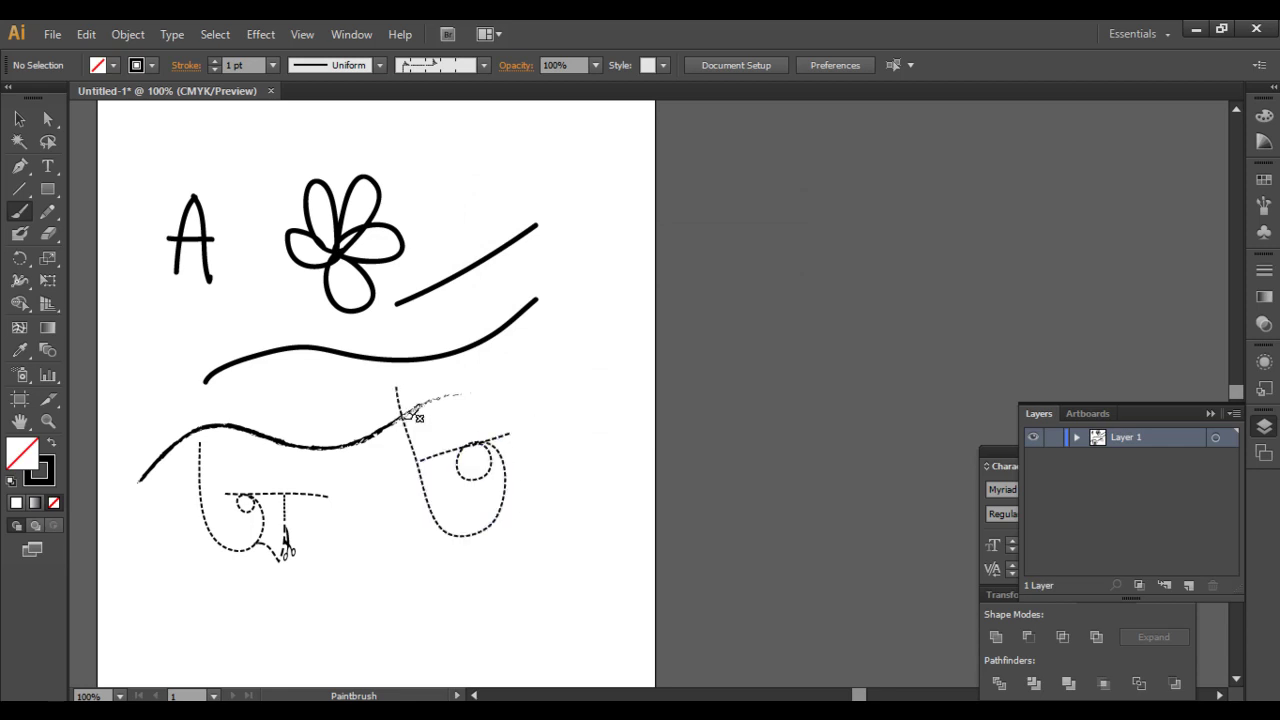
{"action": "left_click_drag", "start_coordinate": [497, 500], "coordinate": [529, 433]}
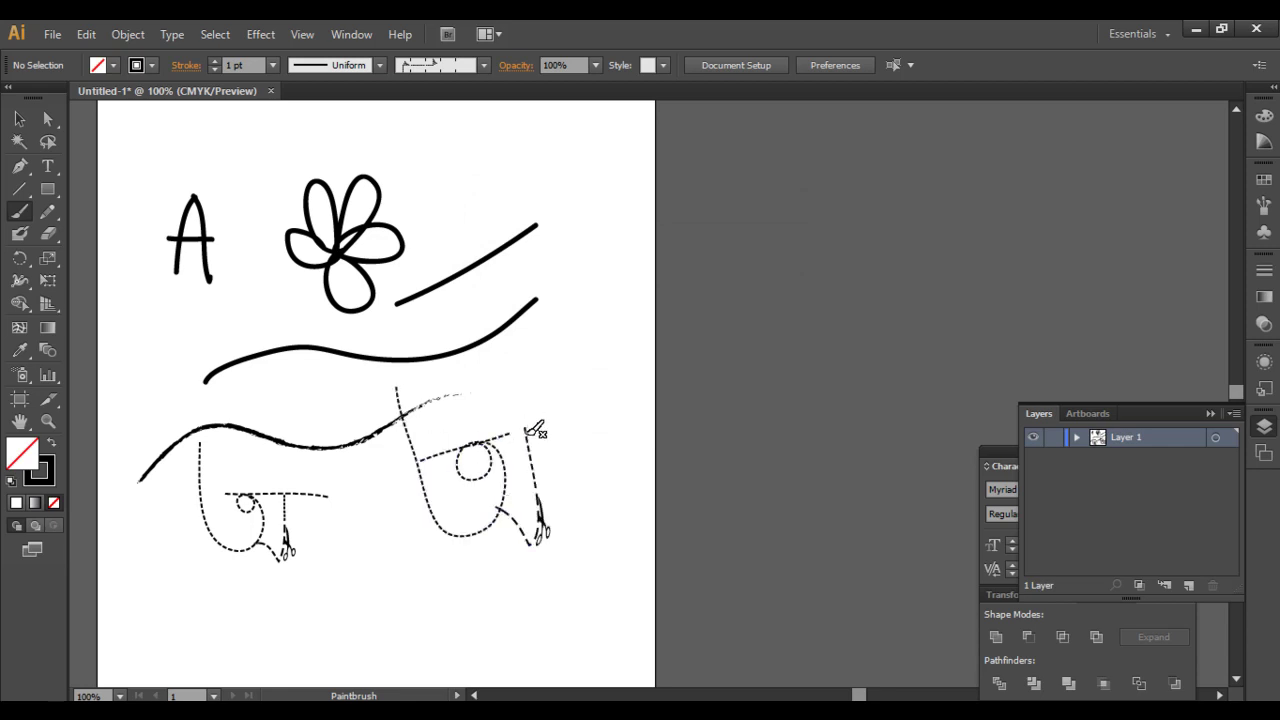
{"action": "left_click_drag", "start_coordinate": [500, 436], "coordinate": [580, 416]}
{"action": "left_click", "coordinate": [483, 65]}
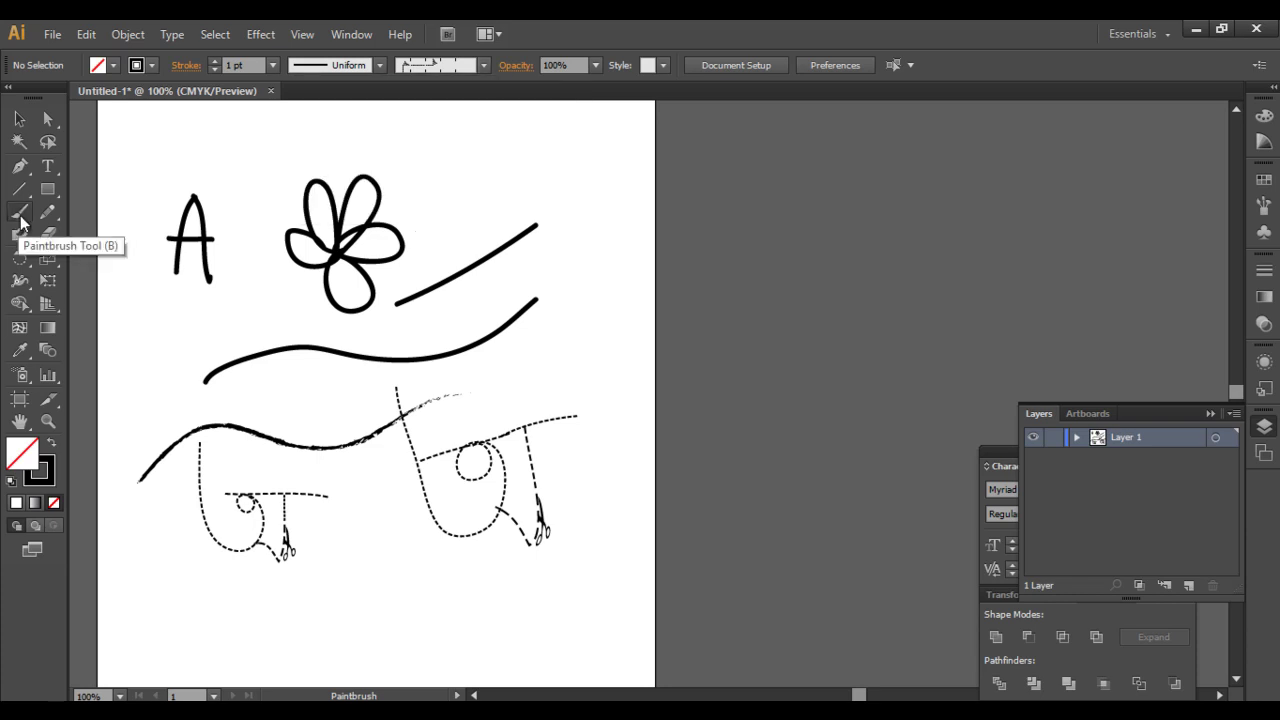
- Turn on Keep Selected in the Paintbrush Tool Options
{"action": "double_click", "coordinate": [20, 216]}
{"action": "left_click", "coordinate": [499, 385]}
{"action": "left_click", "coordinate": [655, 492]}
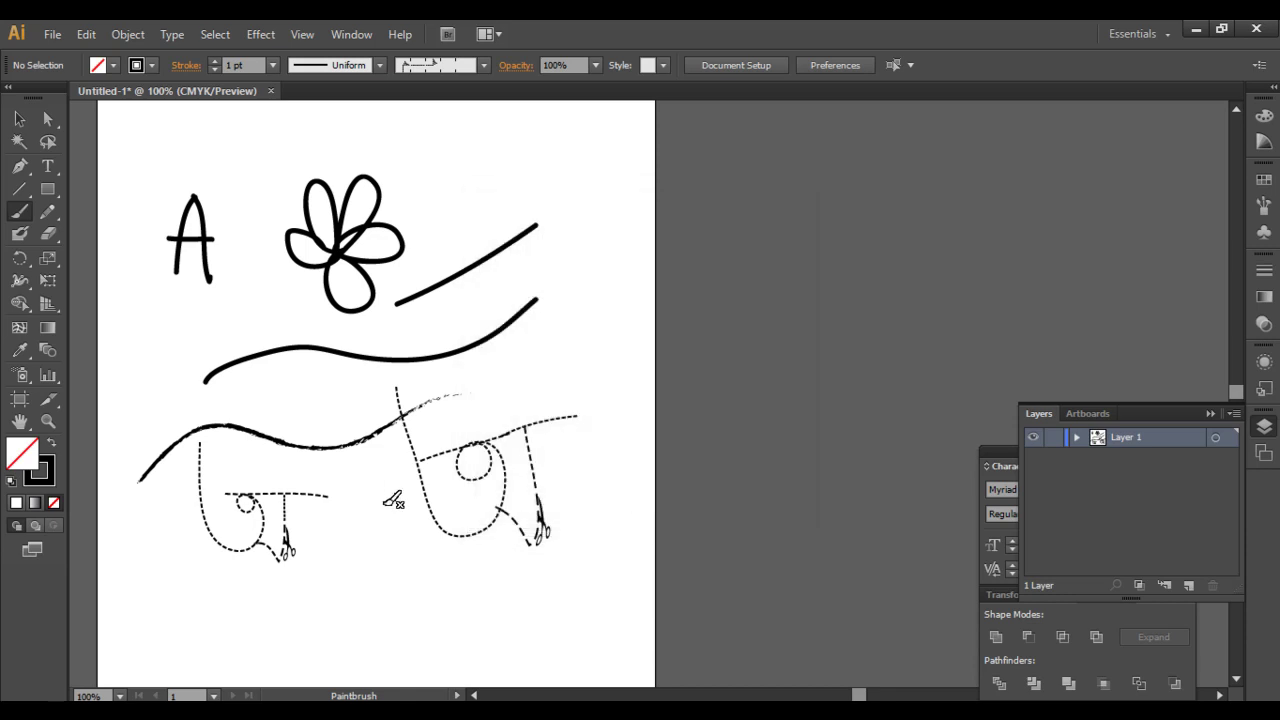
- Paint trial strokes between the figures, removing the extra ones
{"action": "left_click_drag", "start_coordinate": [340, 538], "coordinate": [347, 580]}
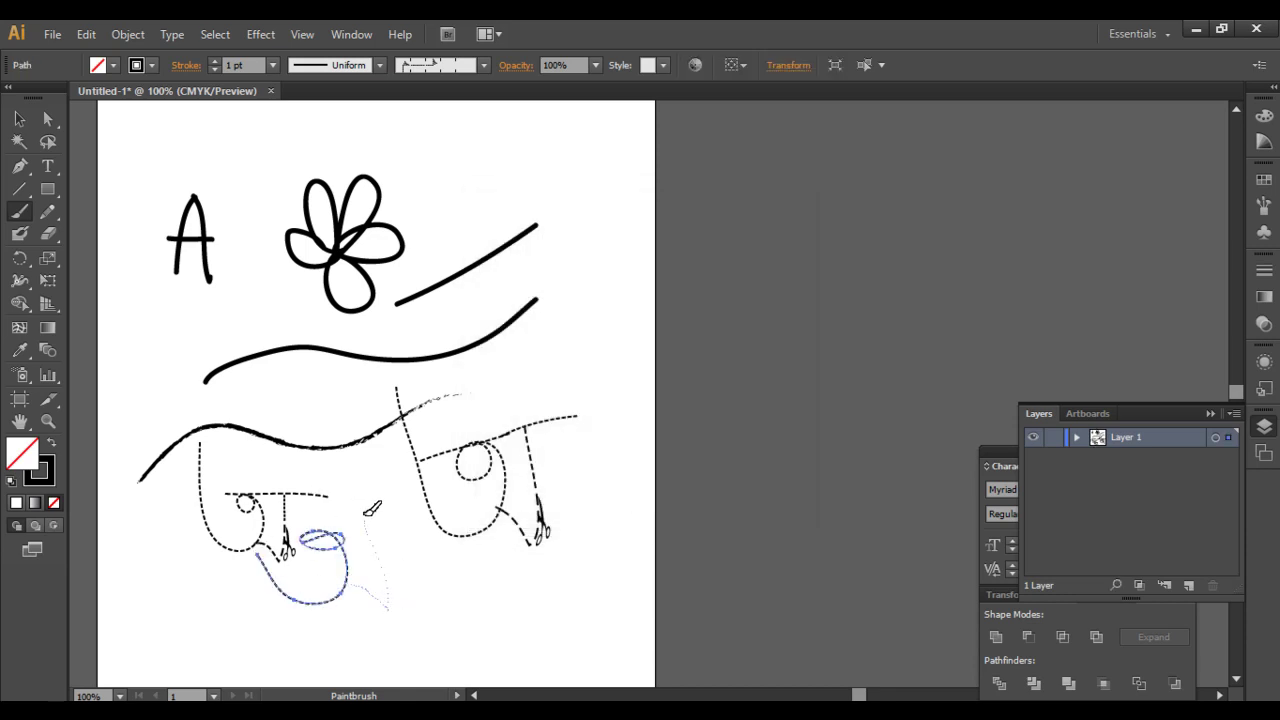
{"action": "left_click_drag", "start_coordinate": [372, 508], "coordinate": [370, 512]}
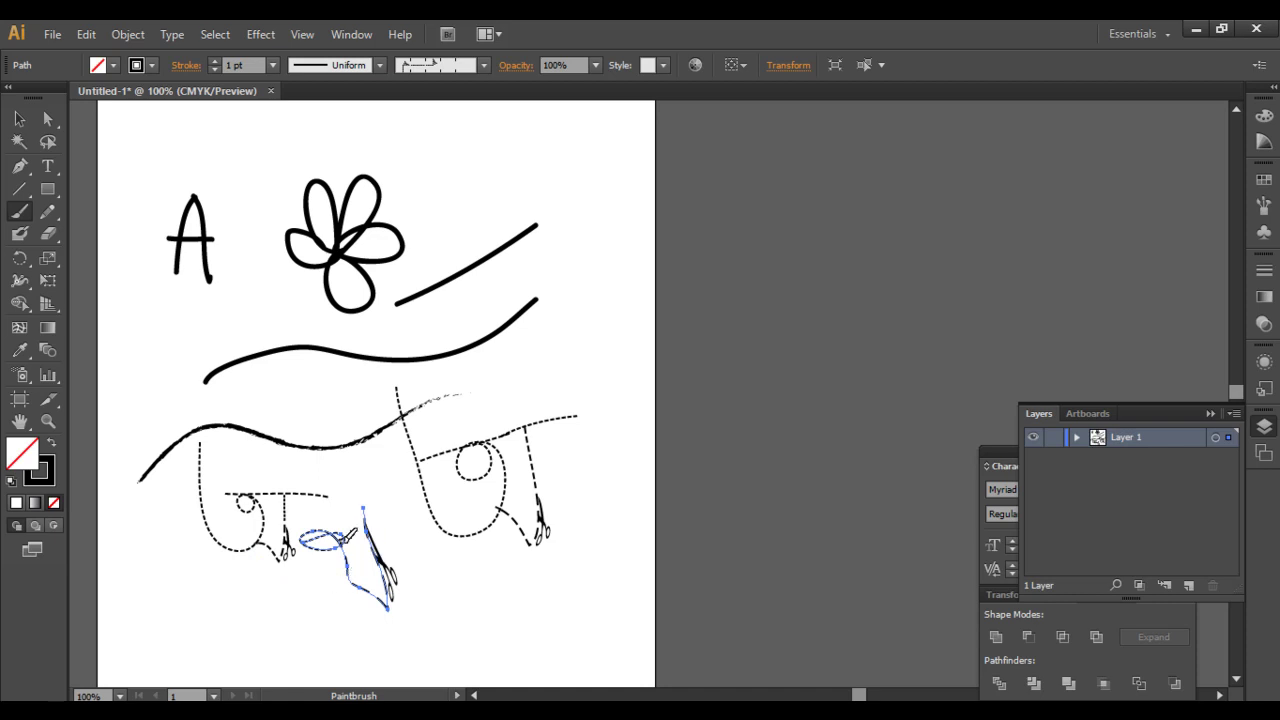
{"action": "key", "text": "Delete"}
{"action": "left_click_drag", "start_coordinate": [407, 595], "coordinate": [388, 501]}
{"action": "key", "text": "ctrl+z"}
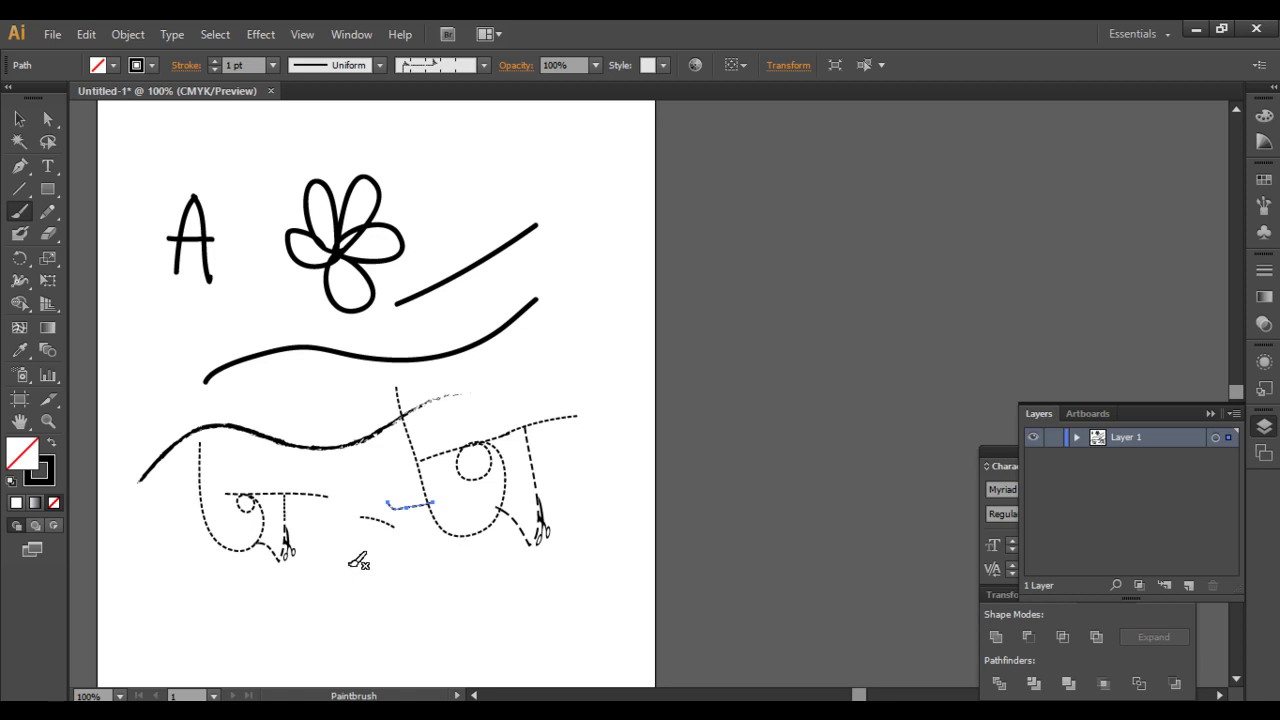
- Reset the Paintbrush Tool Options to their defaults
{"action": "double_click", "coordinate": [19, 213]}
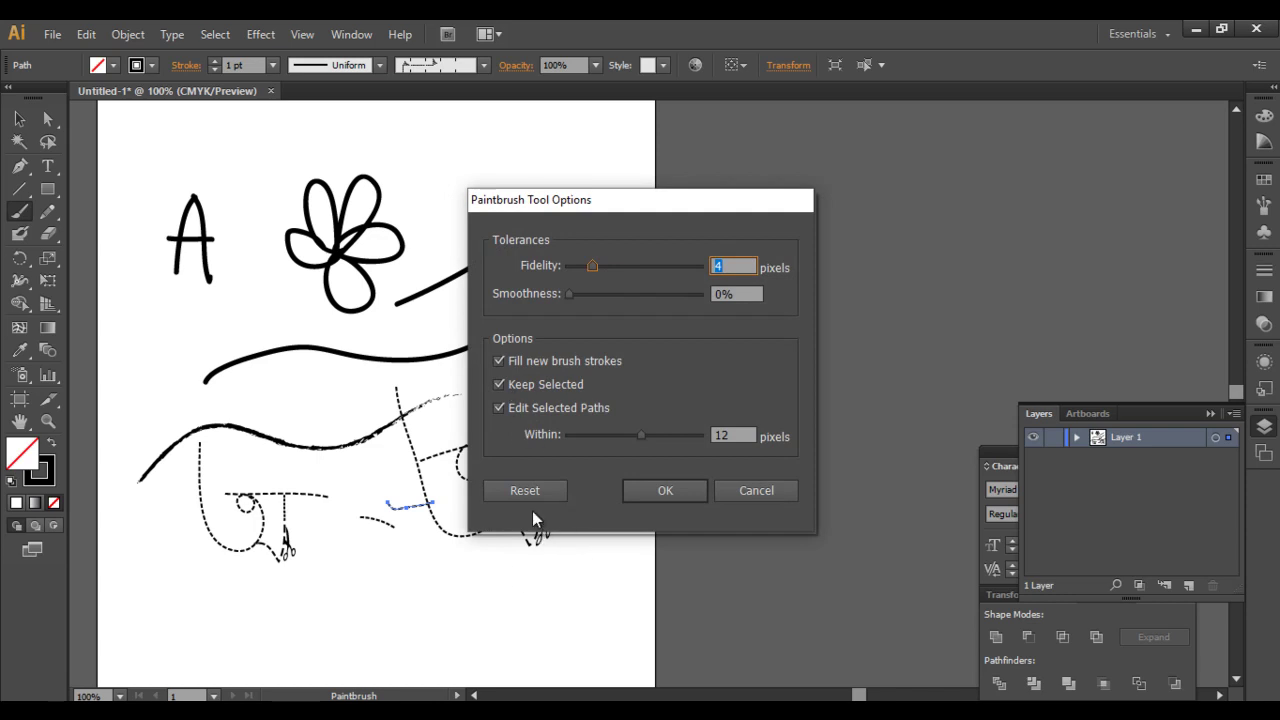
{"action": "left_click", "coordinate": [525, 491]}
{"action": "left_click", "coordinate": [680, 490]}
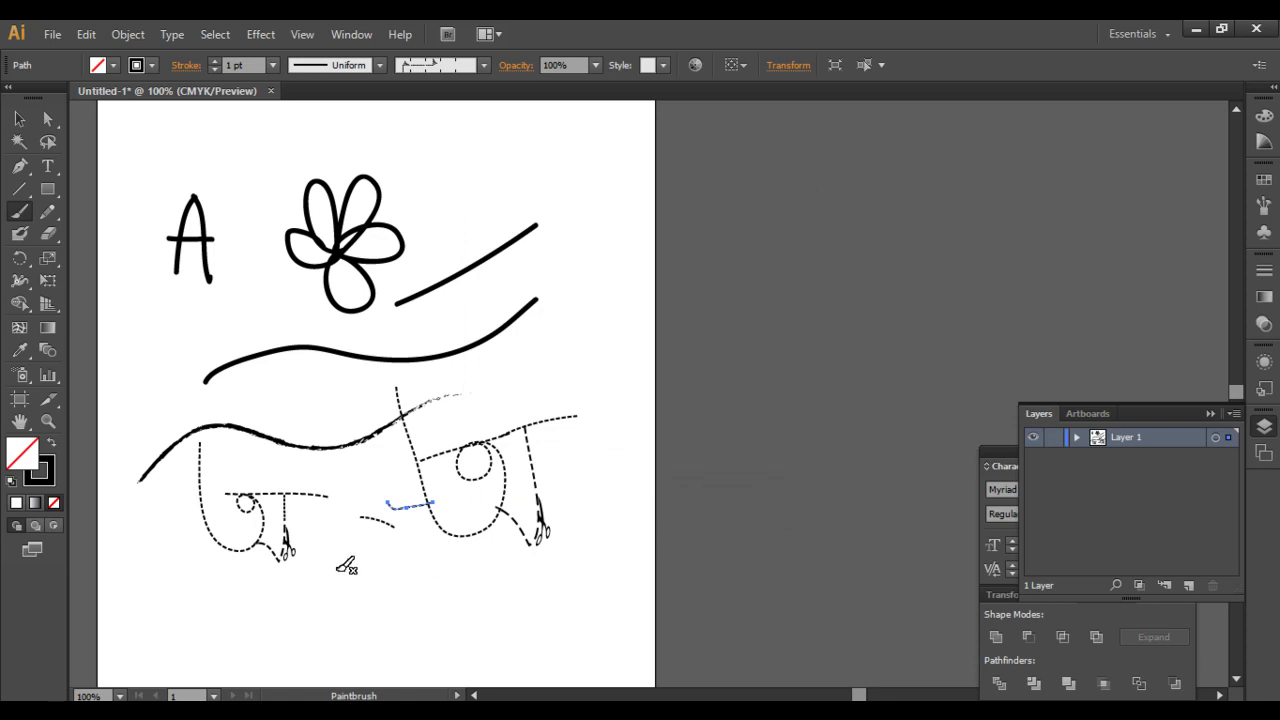
- Paint dashed letters A and B below, plus a scribble right of the flower
{"action": "mouse_move", "coordinate": [331, 590]}
{"action": "left_mouse_down"}
{"action": "mouse_move", "coordinate": [370, 592]}
{"action": "mouse_move", "coordinate": [375, 562]}
{"action": "left_mouse_up"}
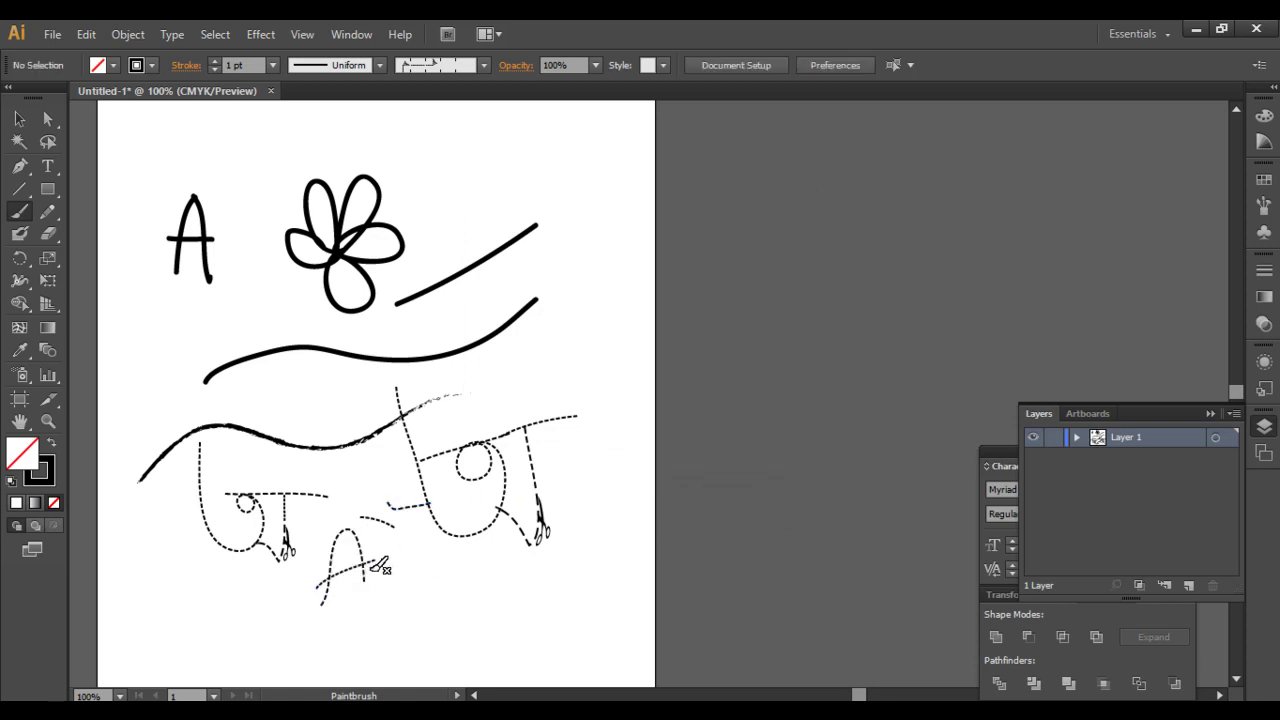
{"action": "left_click_drag", "start_coordinate": [450, 580], "coordinate": [462, 578]}
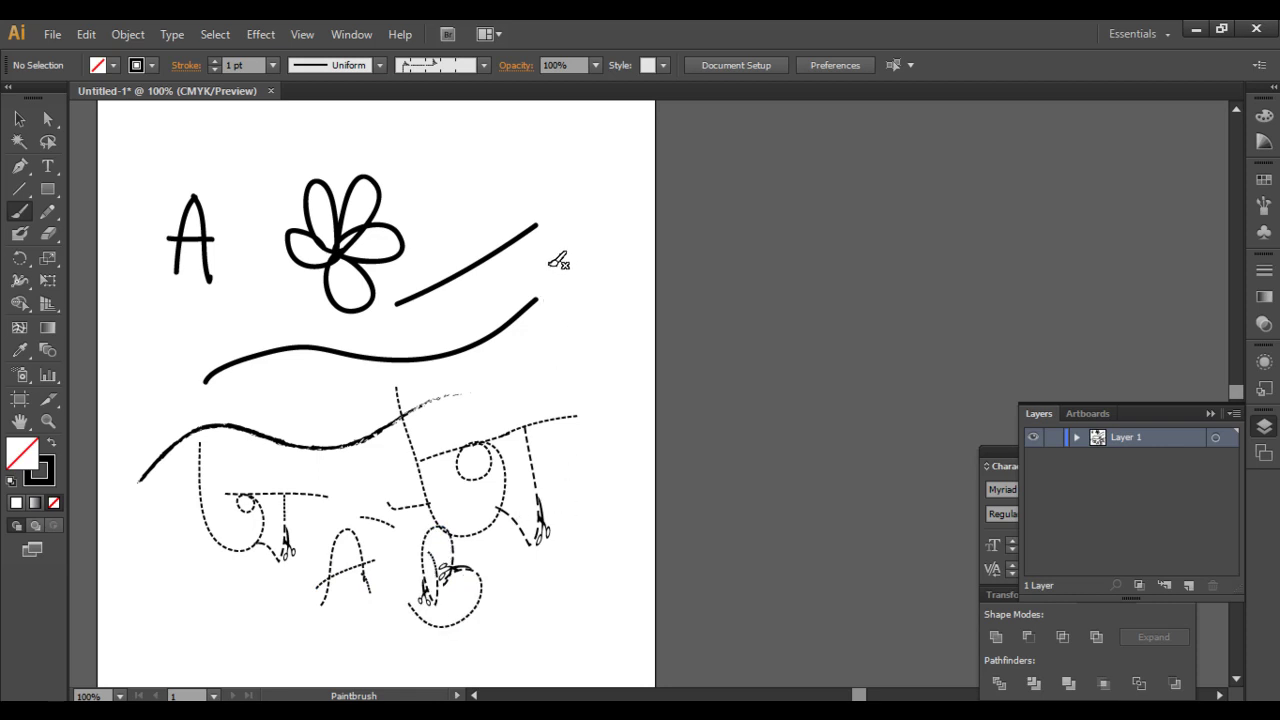
{"action": "mouse_move", "coordinate": [432, 175]}
{"action": "left_mouse_down"}
{"action": "mouse_move", "coordinate": [433, 217]}
{"action": "mouse_move", "coordinate": [476, 184]}
{"action": "left_mouse_up"}
{"action": "left_click_drag", "start_coordinate": [493, 220], "coordinate": [490, 205]}
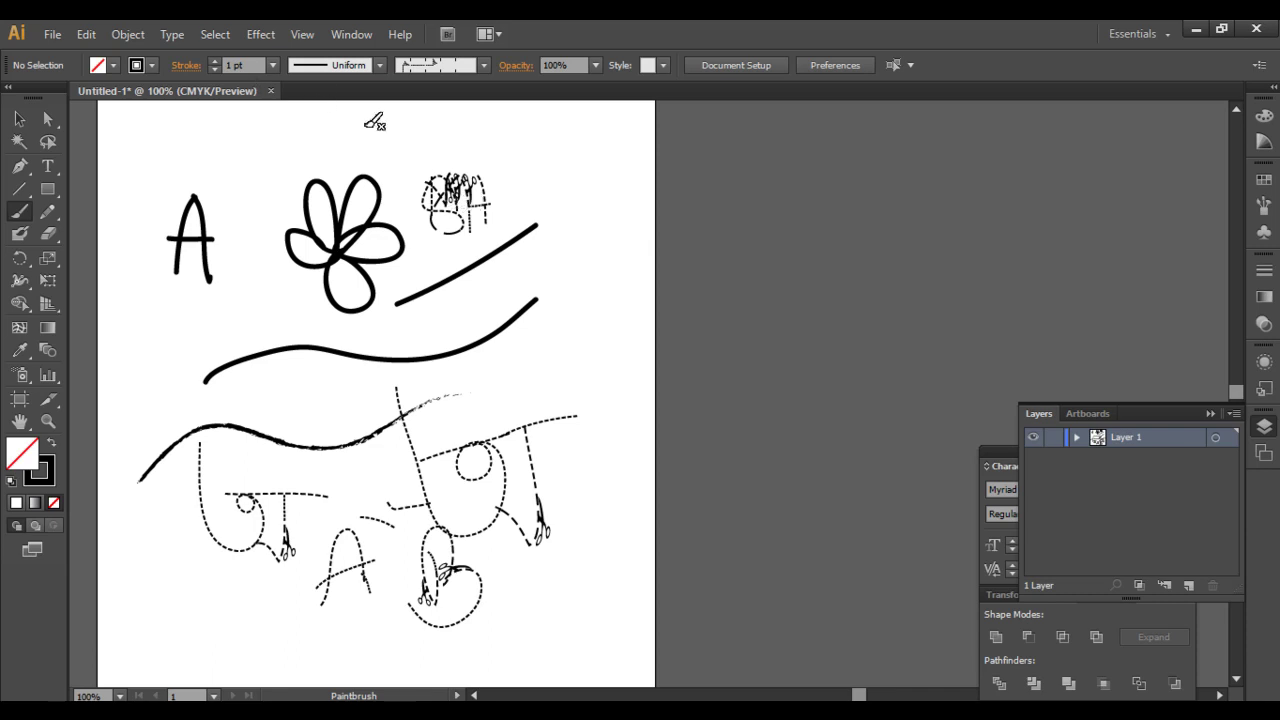
- Switch the Paintbrush's brush definition to 5 pt. Round
{"action": "left_click", "coordinate": [273, 63]}
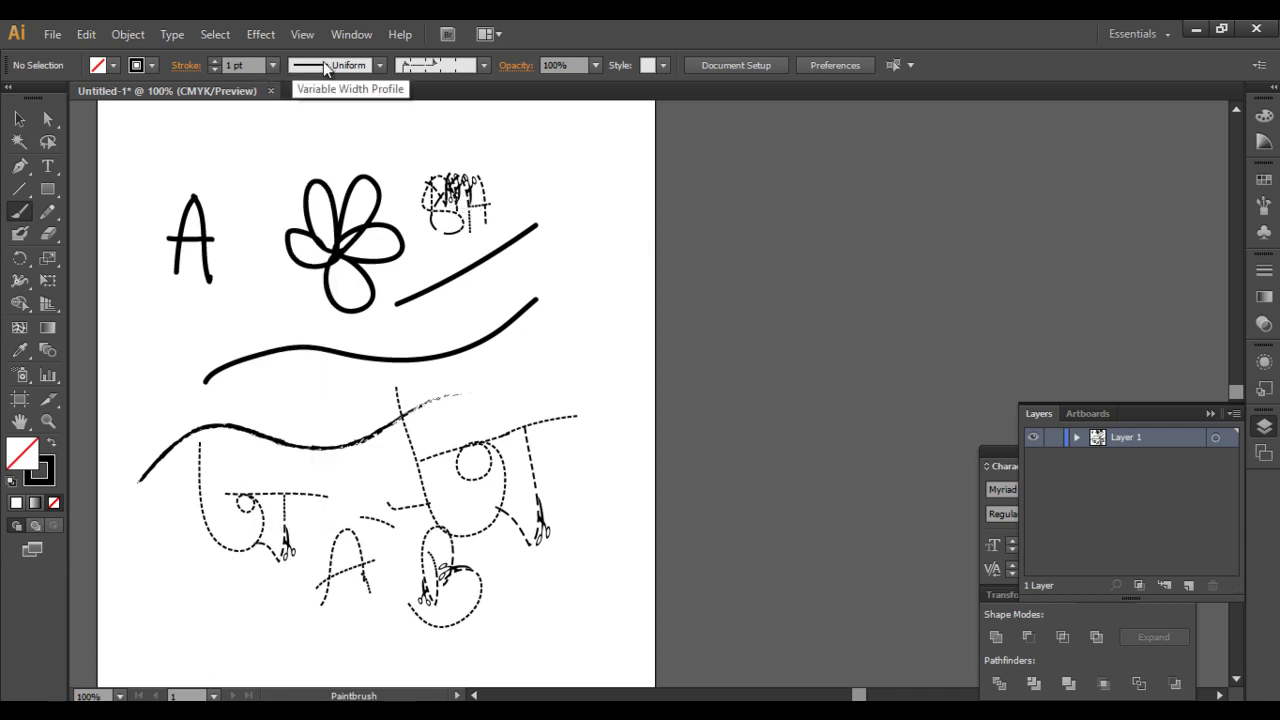
{"action": "left_click", "coordinate": [357, 67]}
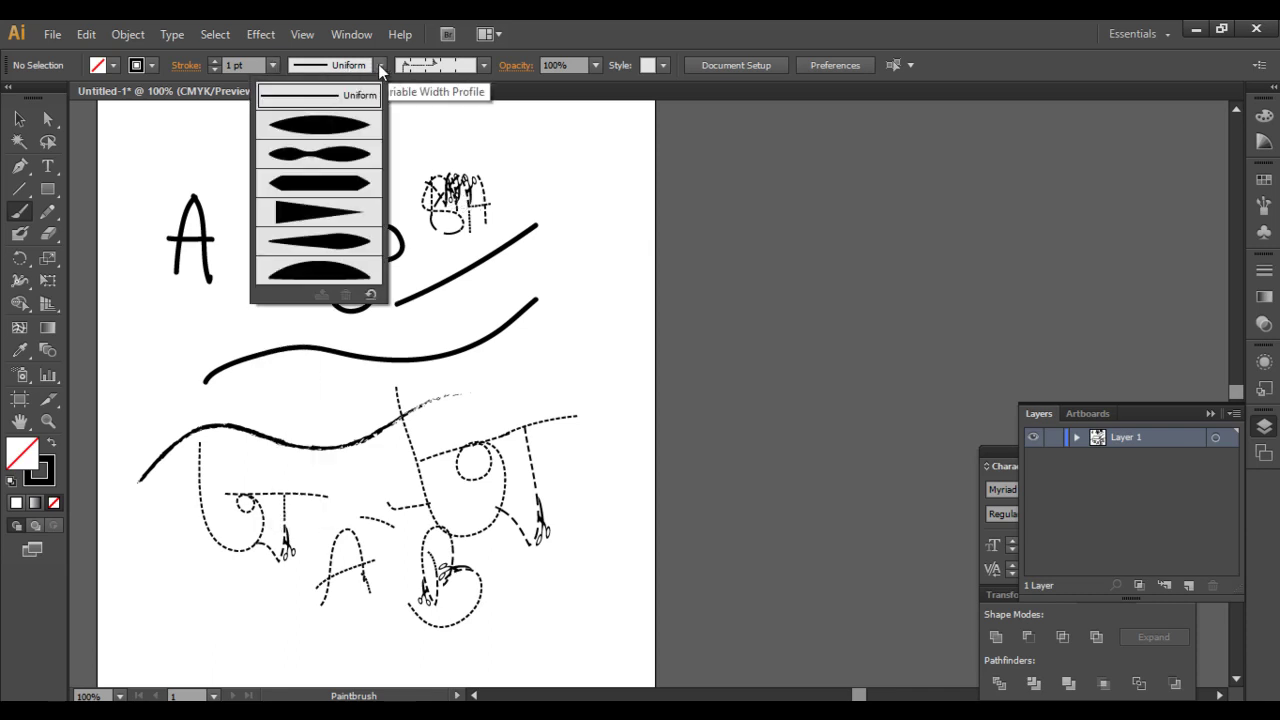
{"action": "left_click", "coordinate": [483, 64]}
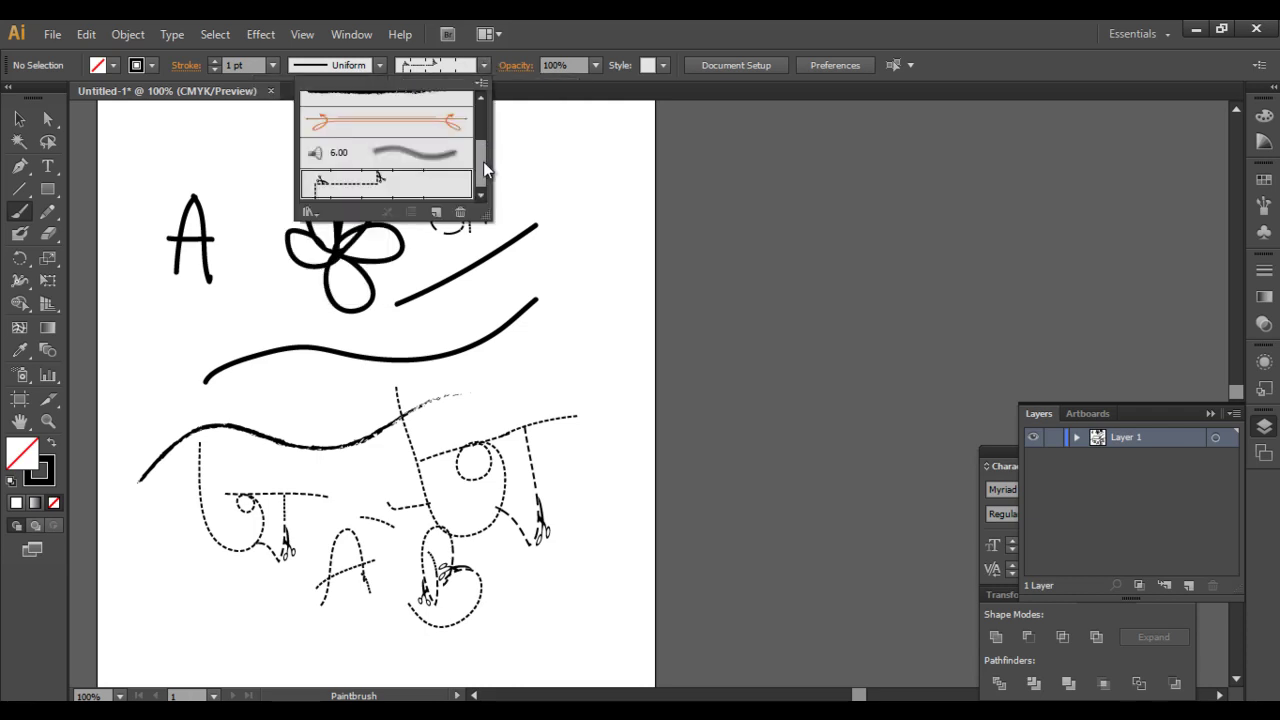
{"action": "left_click_drag", "start_coordinate": [483, 161], "coordinate": [483, 115]}
{"action": "left_click", "coordinate": [315, 108]}
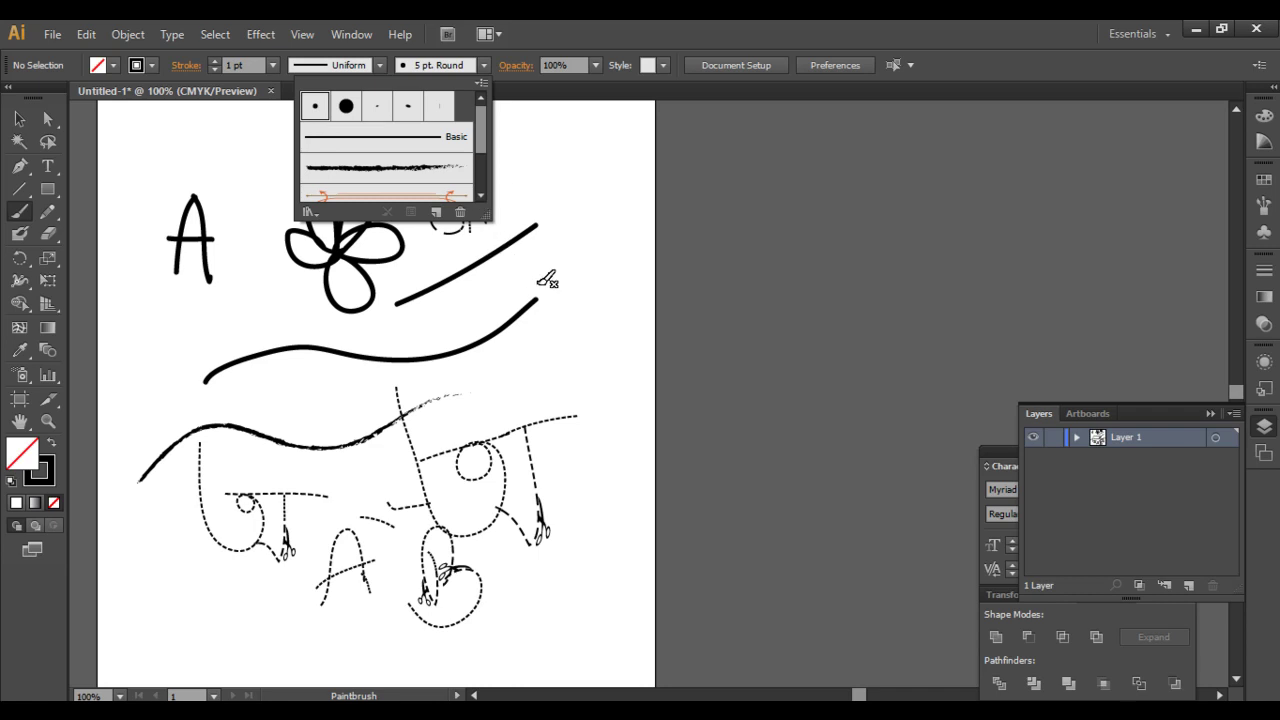
{"action": "left_click", "coordinate": [272, 228]}
- Paint an M with a dot and an H over the middle curves
{"action": "mouse_move", "coordinate": [271, 412]}
{"action": "left_mouse_down"}
{"action": "mouse_move", "coordinate": [310, 402]}
{"action": "mouse_move", "coordinate": [292, 420]}
{"action": "mouse_move", "coordinate": [345, 398]}
{"action": "mouse_move", "coordinate": [362, 371]}
{"action": "left_mouse_up"}
{"action": "left_click", "coordinate": [365, 376]}
{"action": "left_click_drag", "start_coordinate": [276, 440], "coordinate": [403, 395]}
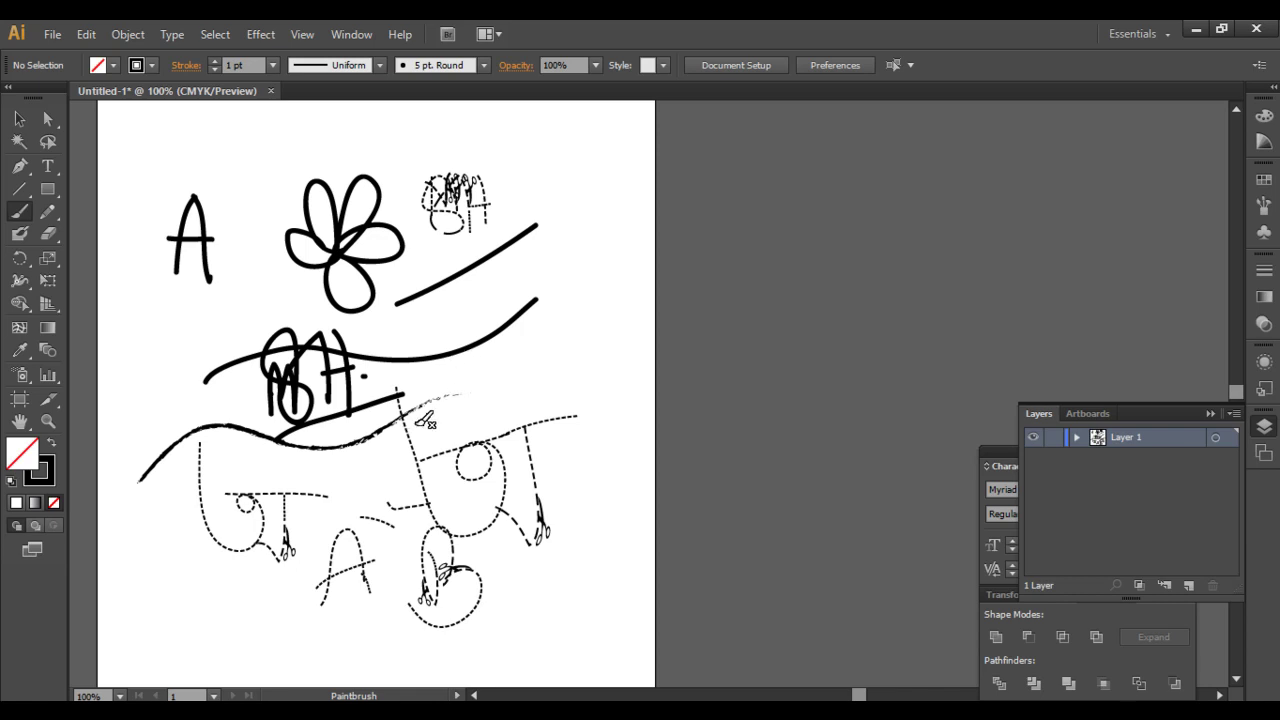
- Delete all the artwork on the artboard
{"action": "left_click", "coordinate": [19, 118]}
{"action": "key", "text": "ctrl+a"}
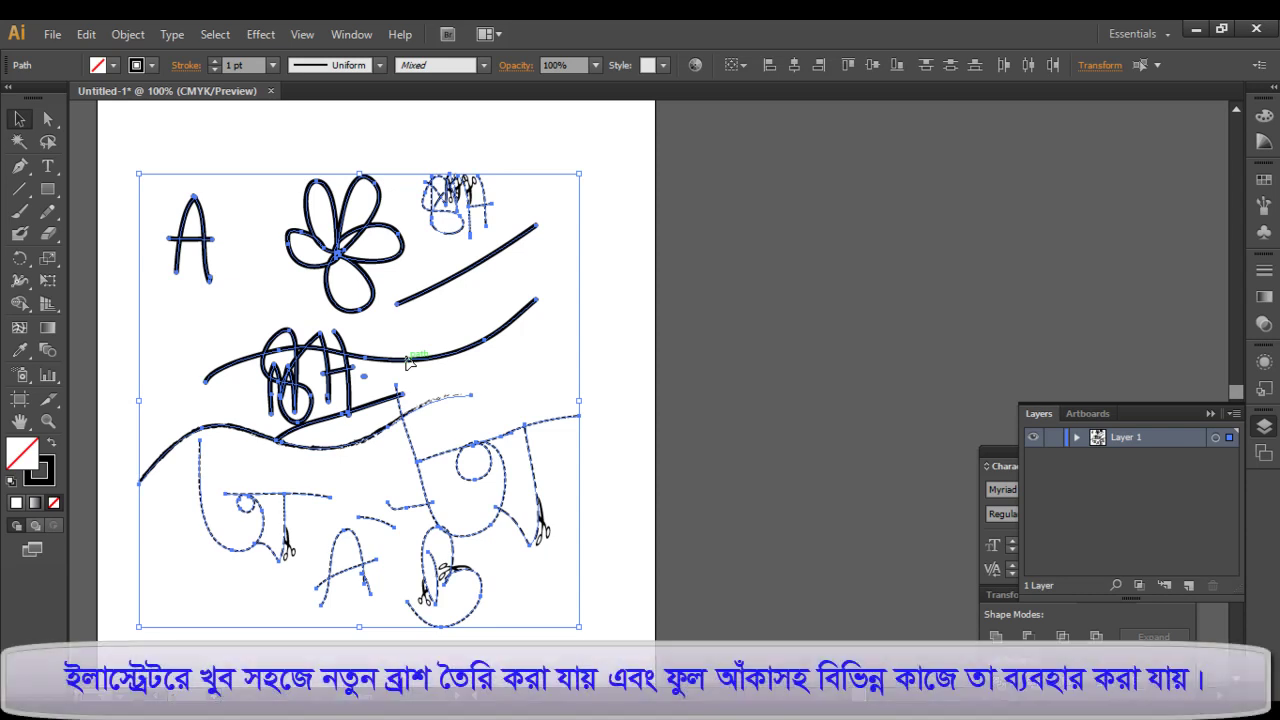
{"action": "key", "text": "Delete"}
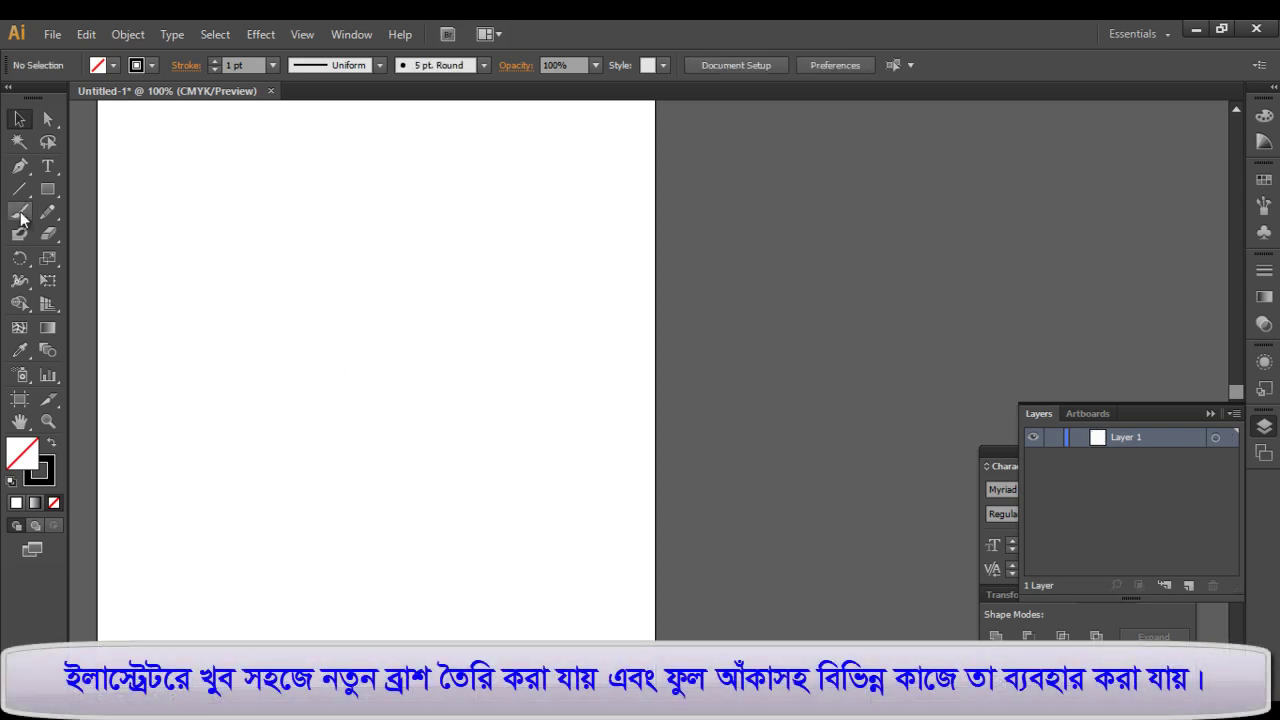
- Draw a wide ellipse and convert its anchors to corners for pointed ends
{"action": "left_click_drag", "start_coordinate": [47, 189], "coordinate": [130, 241]}
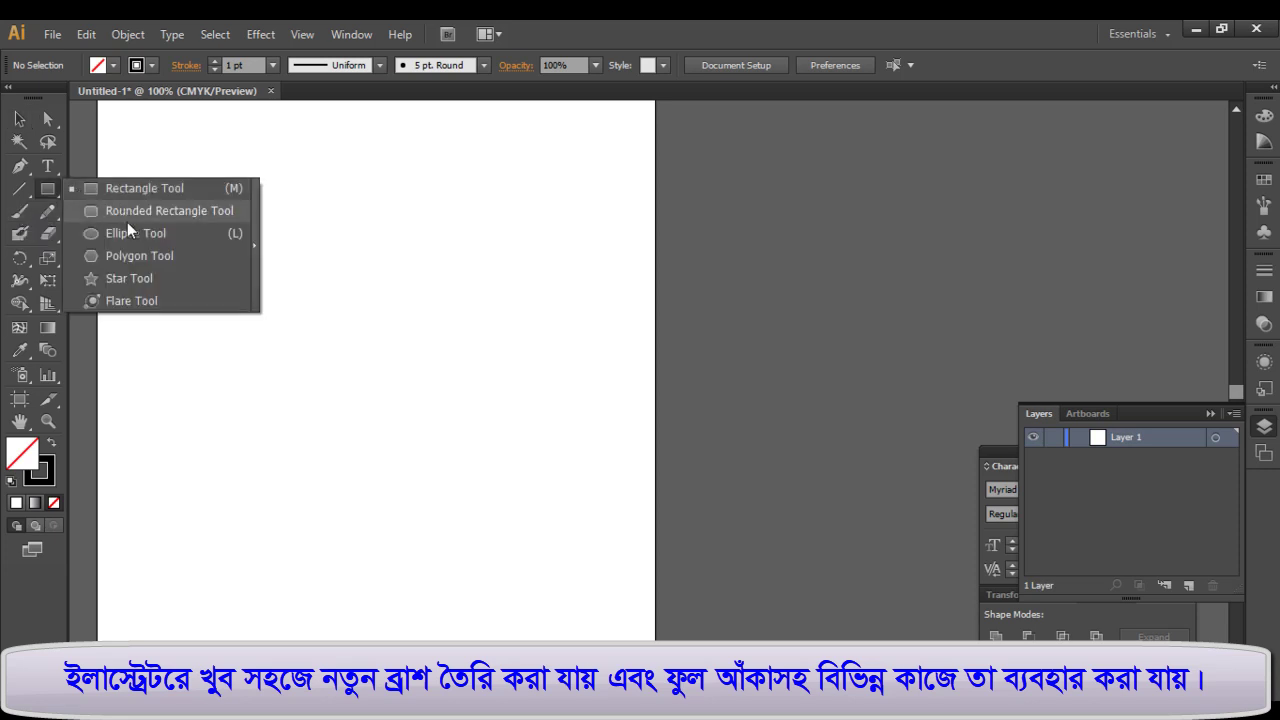
{"action": "left_click_drag", "start_coordinate": [215, 311], "coordinate": [427, 370]}
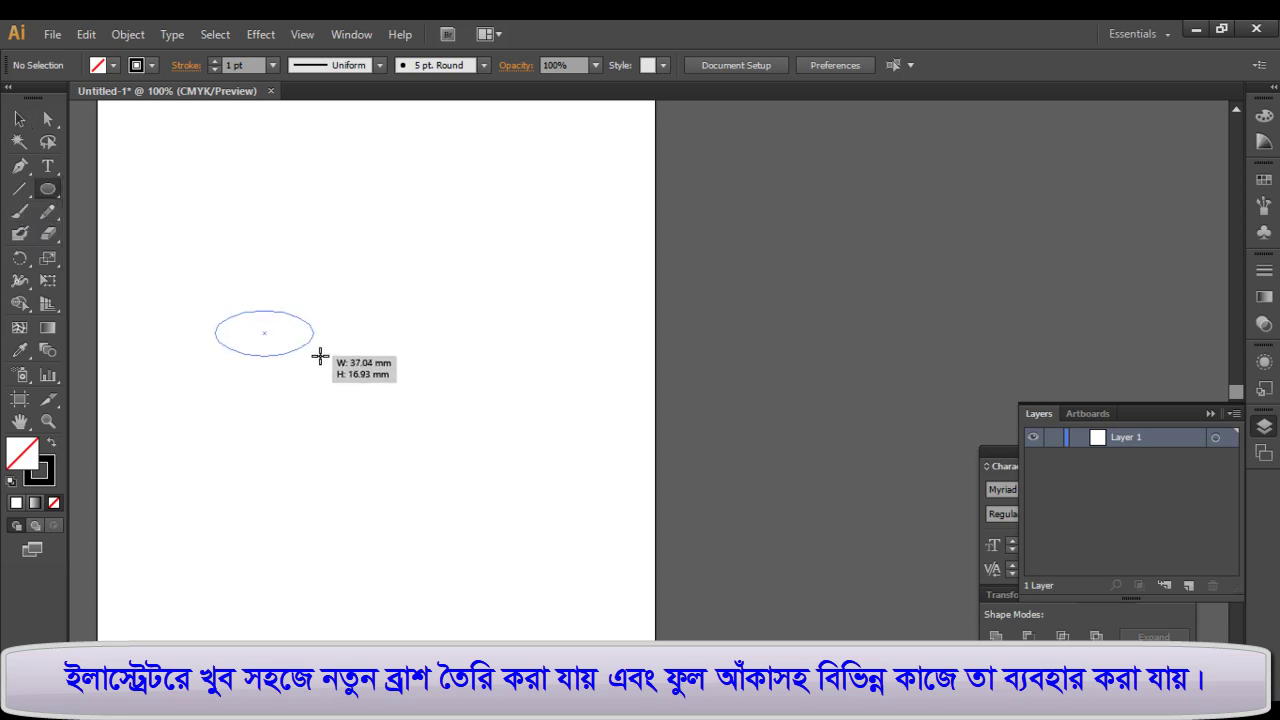
{"action": "left_click", "coordinate": [19, 119]}
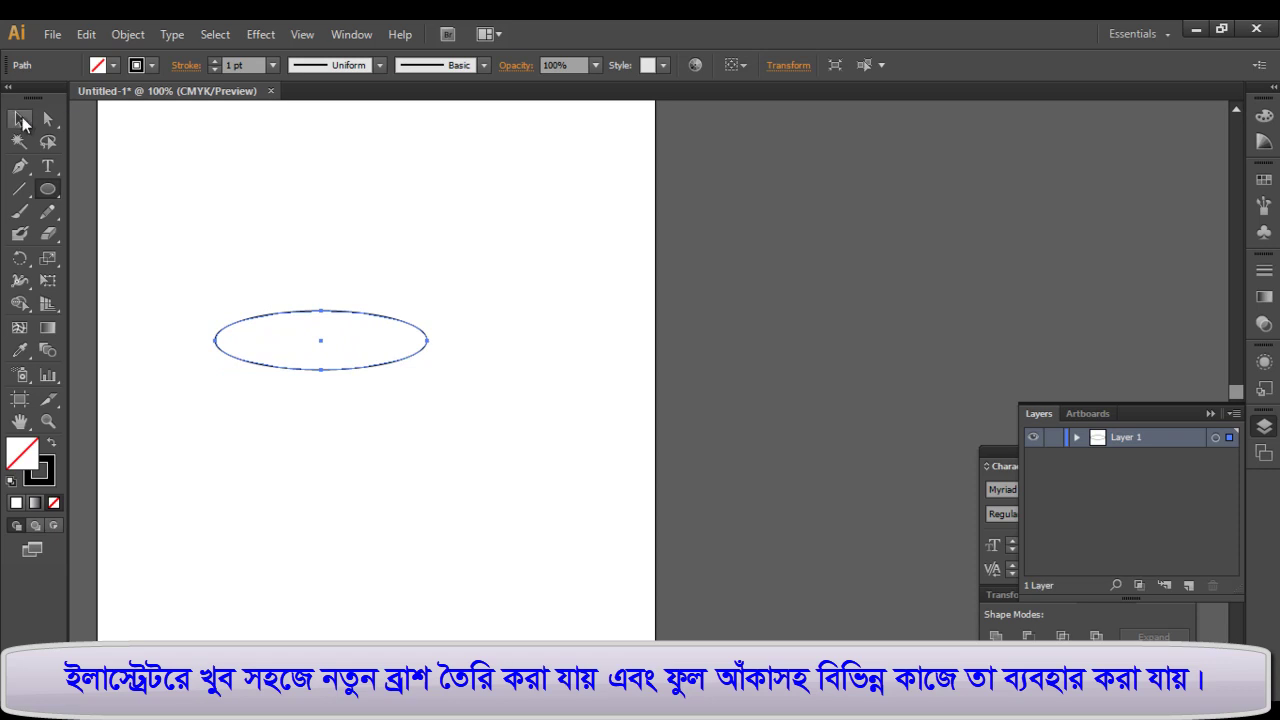
{"action": "left_click", "coordinate": [263, 215]}
{"action": "left_click", "coordinate": [47, 119]}
{"action": "left_click_drag", "start_coordinate": [203, 340], "coordinate": [462, 352]}
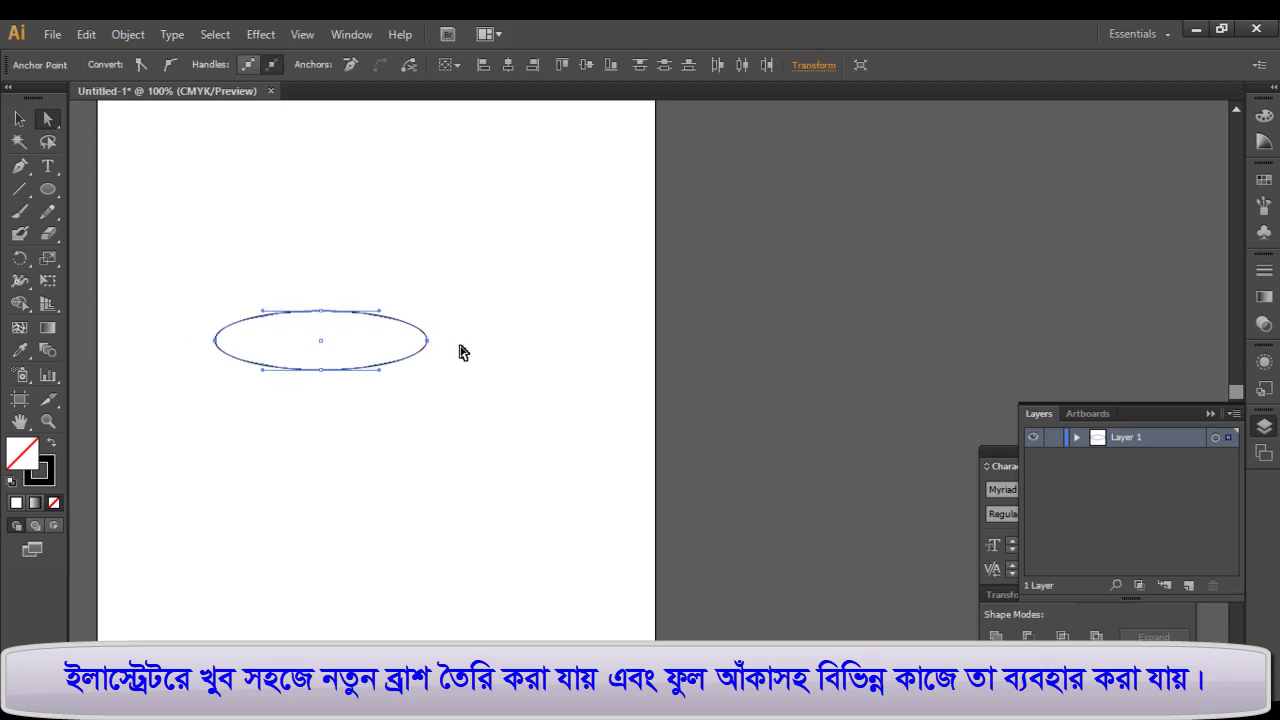
{"action": "left_click", "coordinate": [142, 66]}
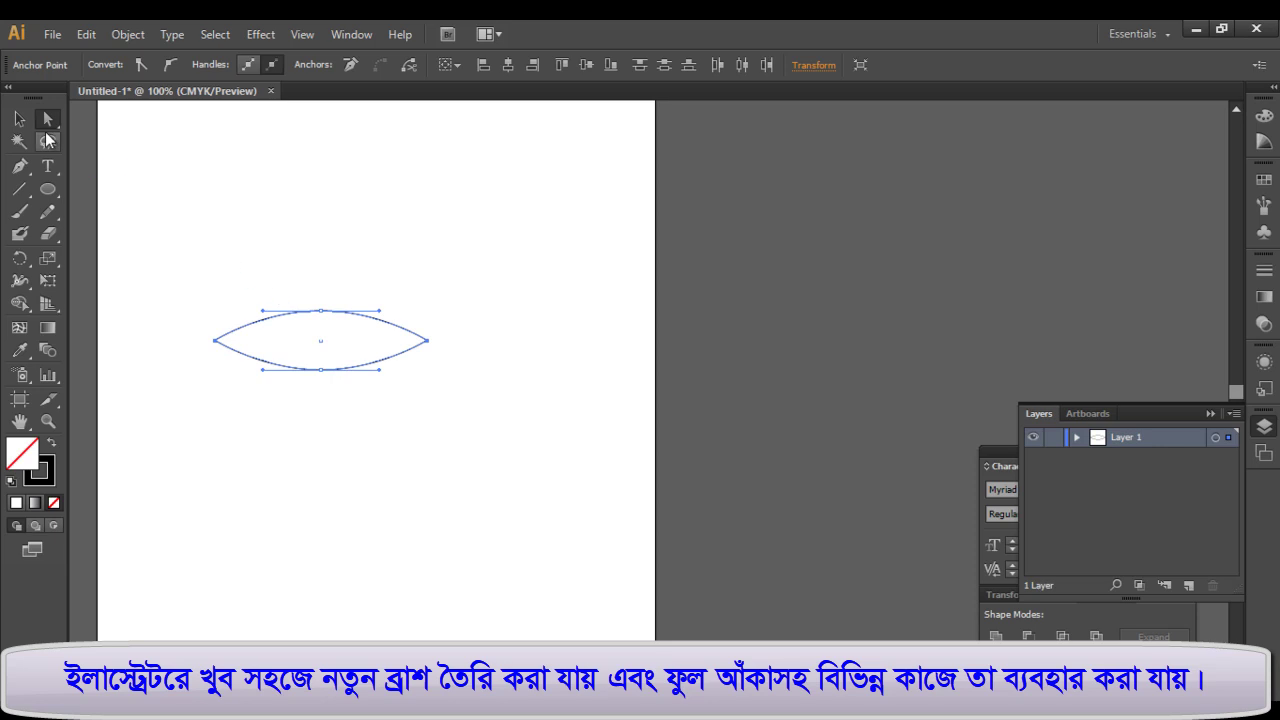
{"action": "mouse_move", "coordinate": [305, 298]}
{"action": "left_mouse_down"}
{"action": "mouse_move", "coordinate": [327, 410]}
{"action": "mouse_move", "coordinate": [327, 377]}
{"action": "mouse_move", "coordinate": [306, 378]}
{"action": "left_mouse_up"}
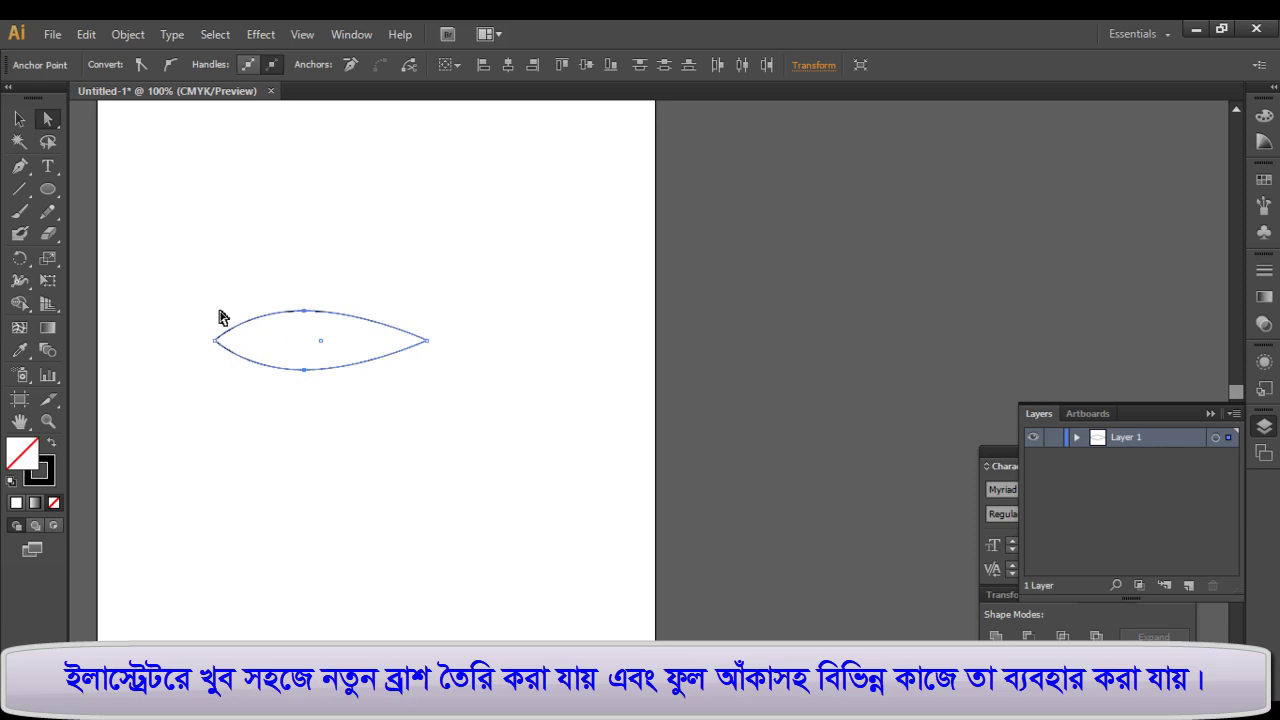
{"action": "left_click", "coordinate": [19, 118]}
- Flatten the leaf and make it black-filled with no stroke
{"action": "left_click", "coordinate": [392, 487]}
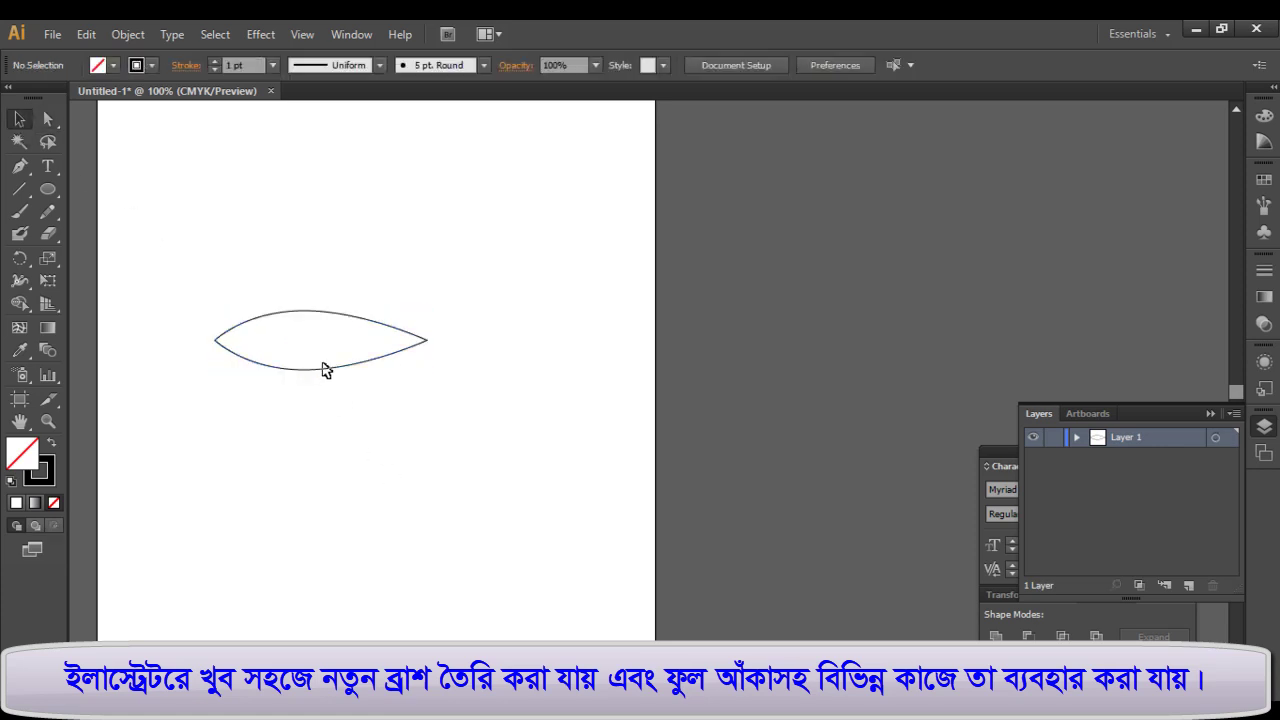
{"action": "left_click", "coordinate": [322, 370]}
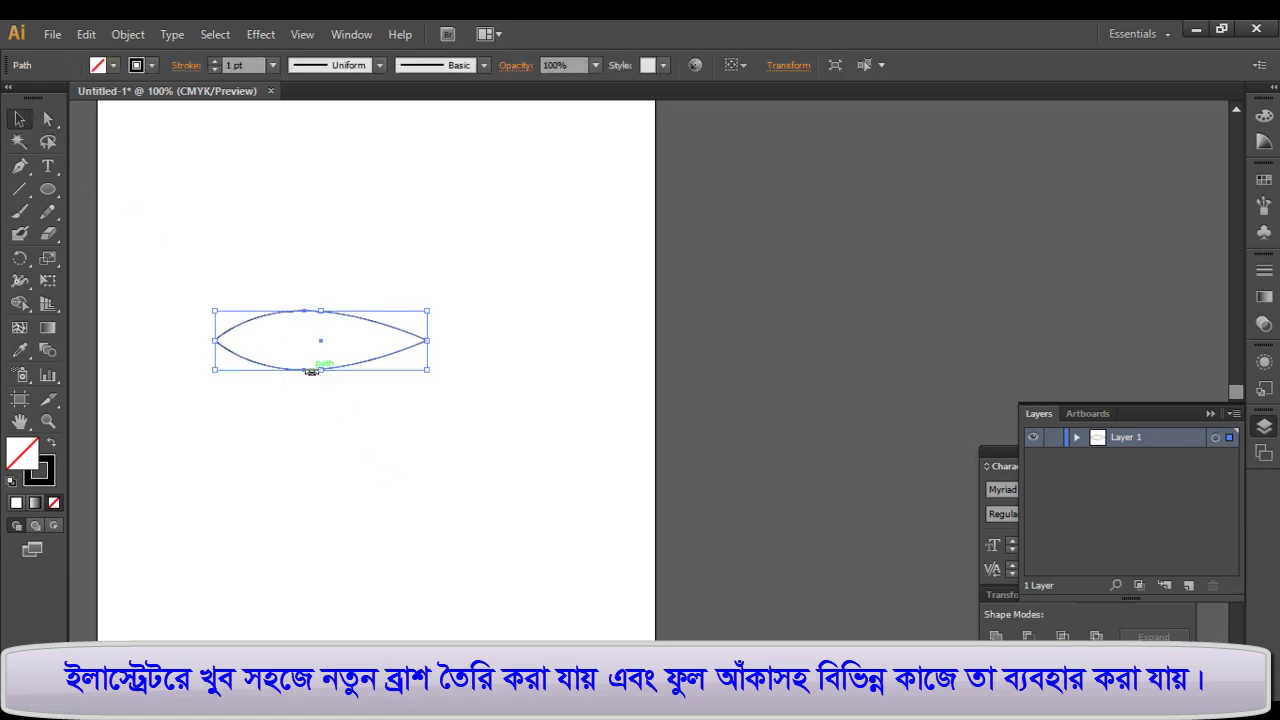
{"action": "left_click_drag", "start_coordinate": [311, 371], "coordinate": [315, 341]}
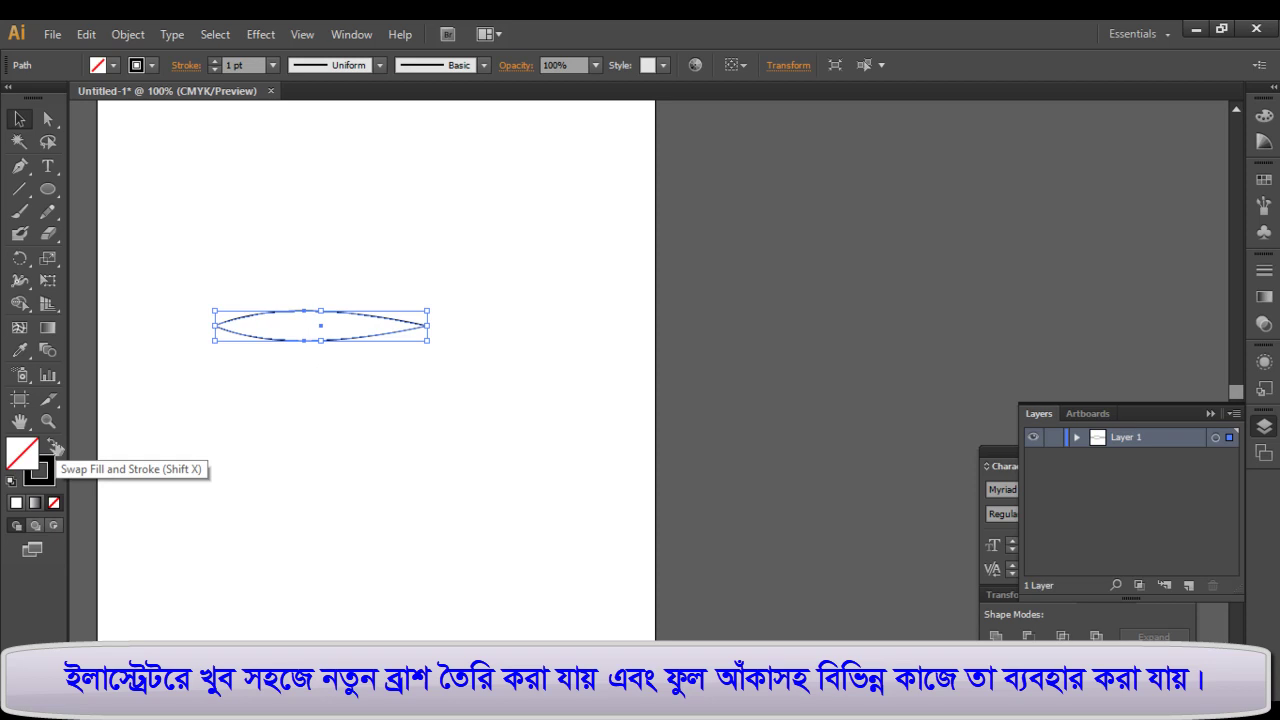
{"action": "left_click", "coordinate": [55, 448]}
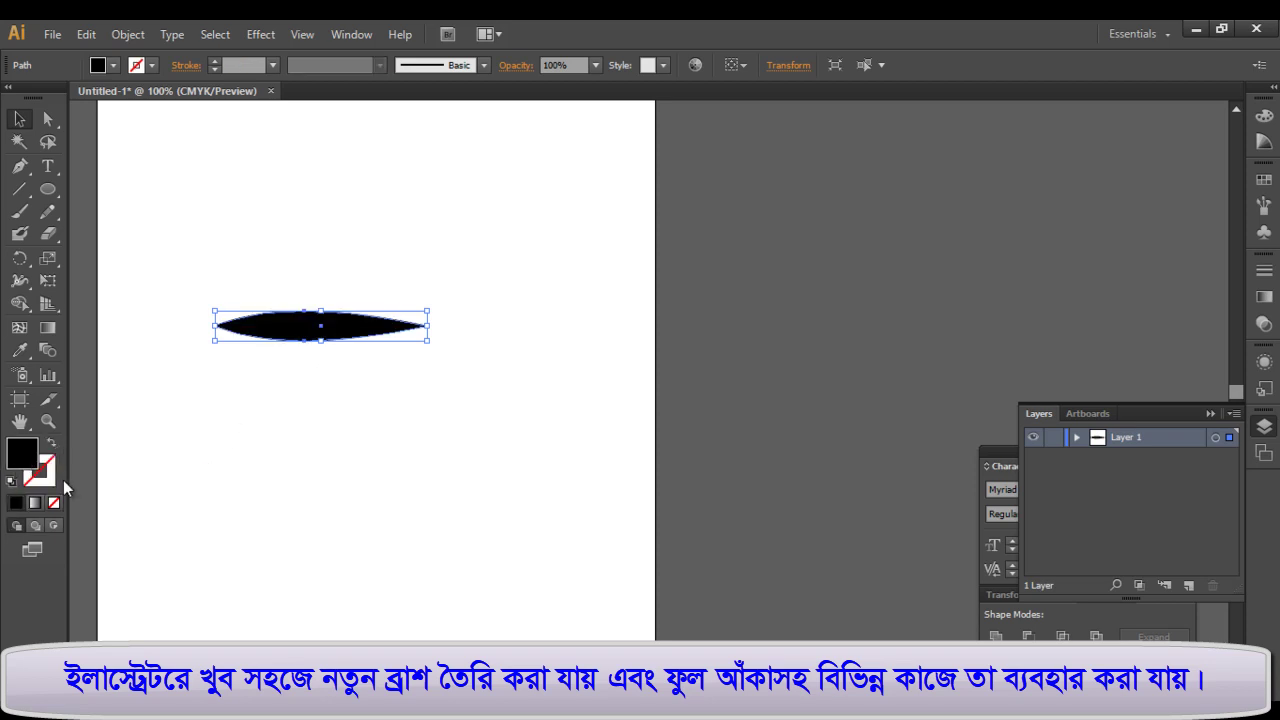
- Squash the black leaf vertically into a thin sliver
{"action": "left_click", "coordinate": [418, 397]}
{"action": "left_click", "coordinate": [337, 328]}
{"action": "left_click_drag", "start_coordinate": [321, 340], "coordinate": [323, 355]}
{"action": "left_click", "coordinate": [340, 397]}
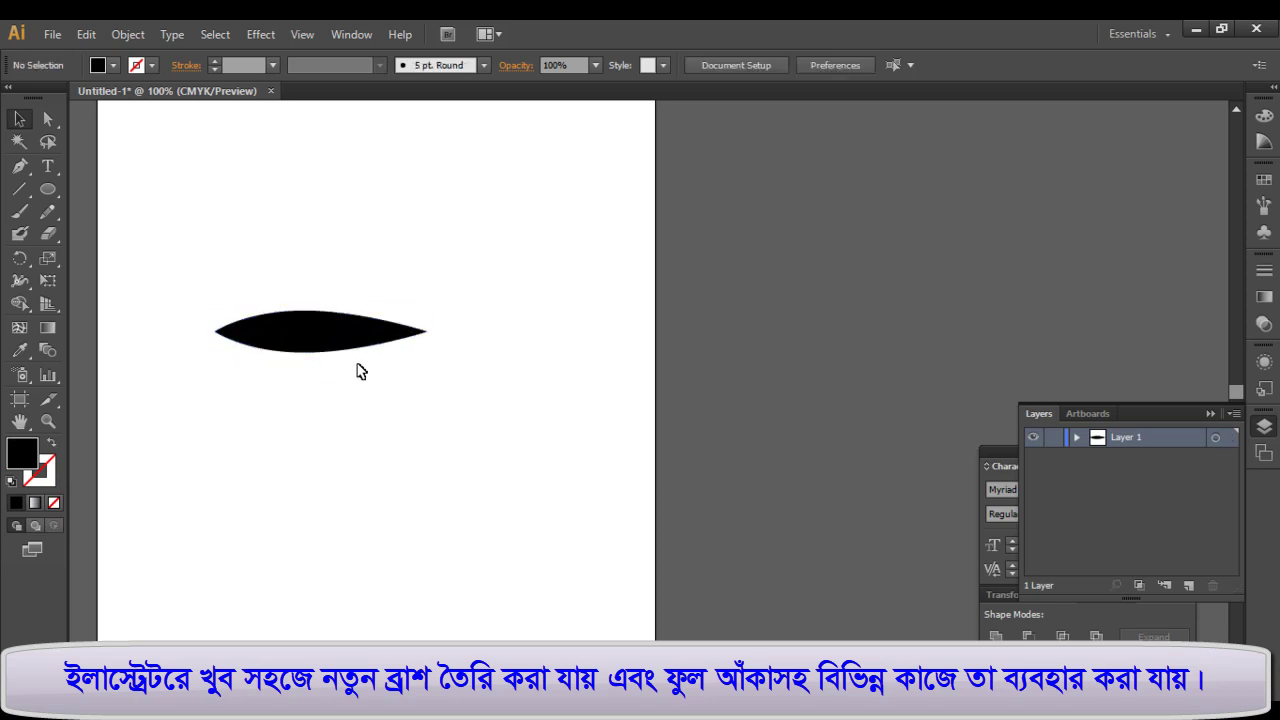
{"action": "left_click", "coordinate": [305, 344]}
{"action": "mouse_move", "coordinate": [322, 351]}
{"action": "left_mouse_down"}
{"action": "mouse_move", "coordinate": [320, 314]}
{"action": "mouse_move", "coordinate": [321, 327]}
{"action": "left_mouse_up"}
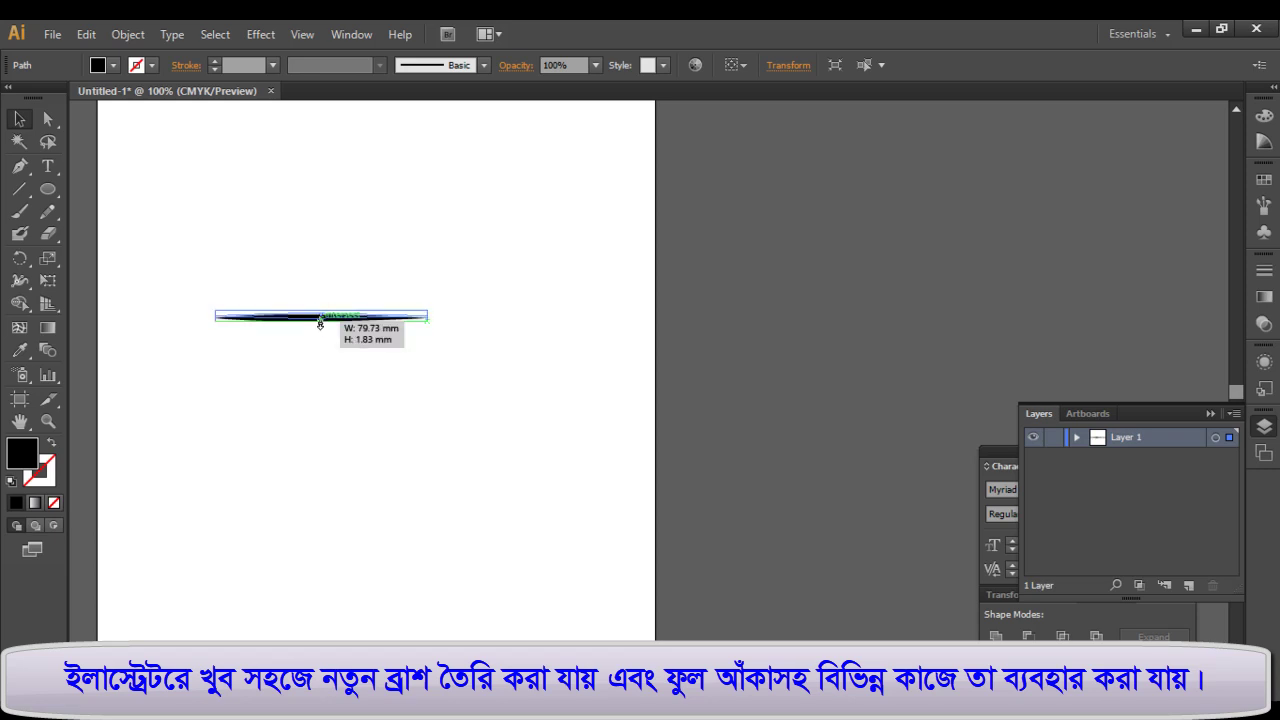
- Shorten the sliver from its right end and bring up the Brushes panel
{"action": "left_click", "coordinate": [345, 330]}
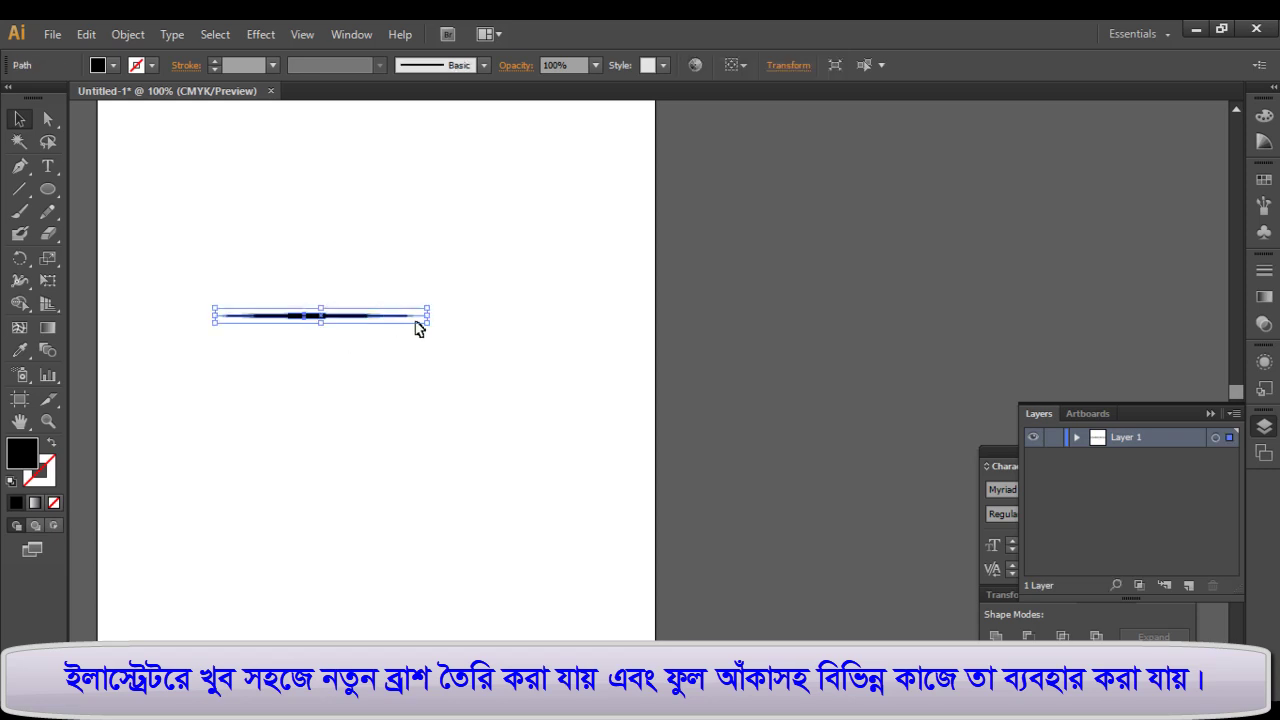
{"action": "left_click_drag", "start_coordinate": [428, 316], "coordinate": [396, 317]}
{"action": "left_click", "coordinate": [380, 366]}
{"action": "left_click", "coordinate": [342, 317]}
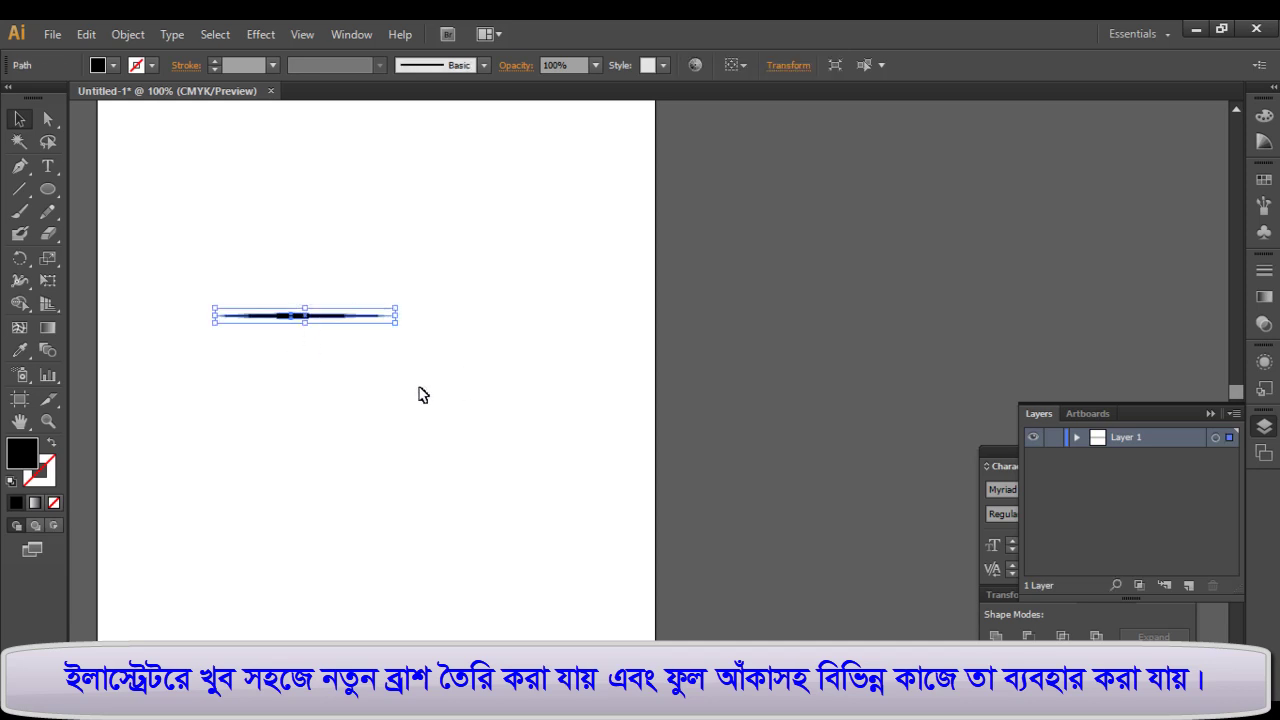
{"action": "left_click", "coordinate": [1264, 204]}
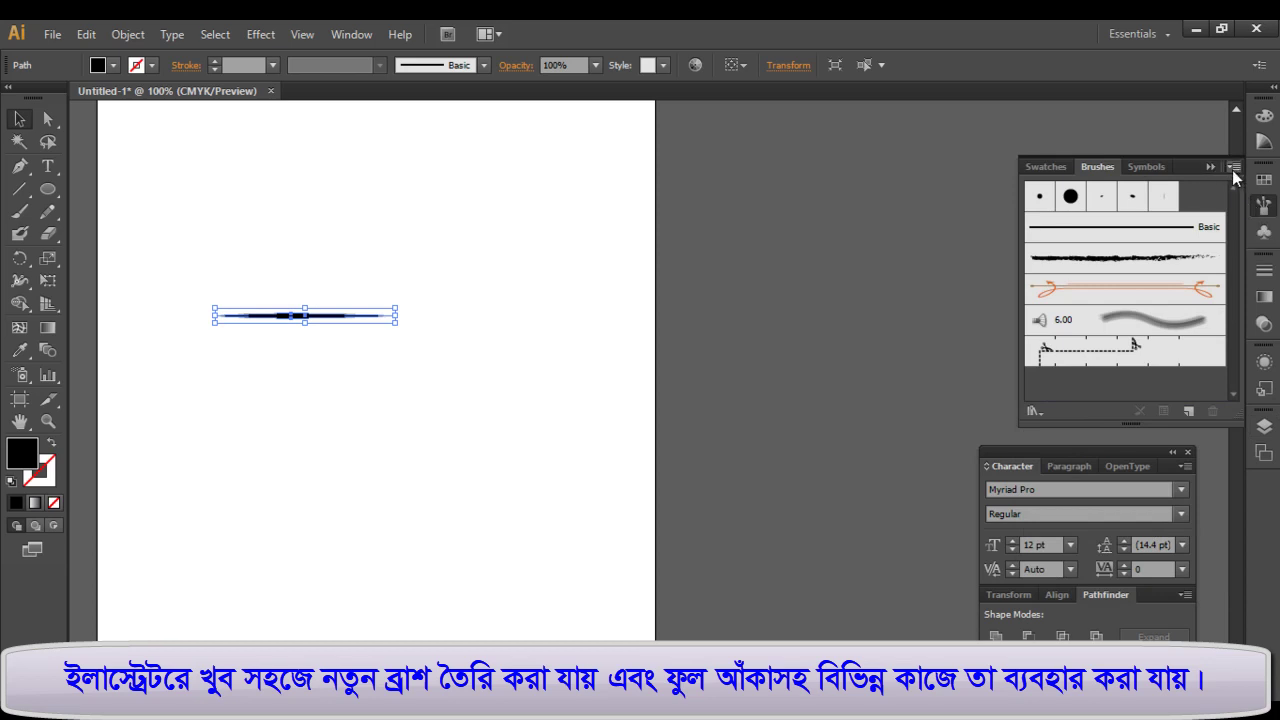
- Create a new Art Brush from the sliver with Tints colorization
{"action": "left_click", "coordinate": [1233, 168]}
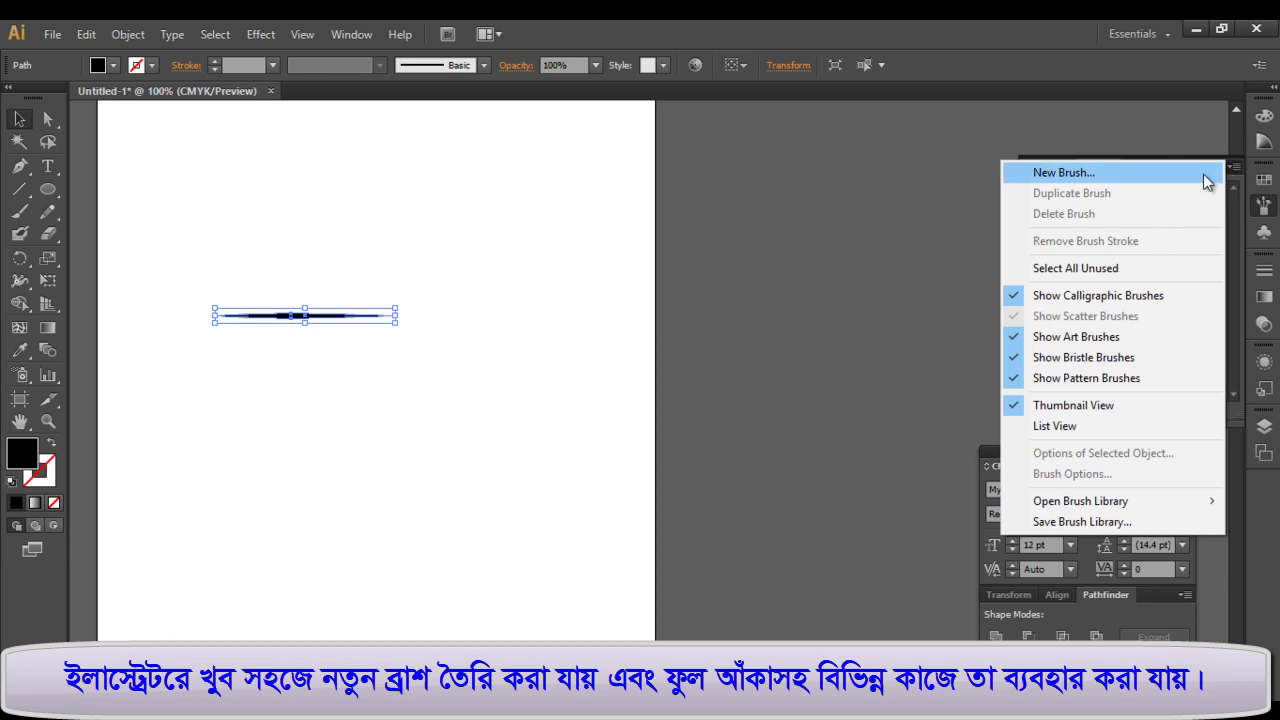
{"action": "left_click", "coordinate": [1063, 174]}
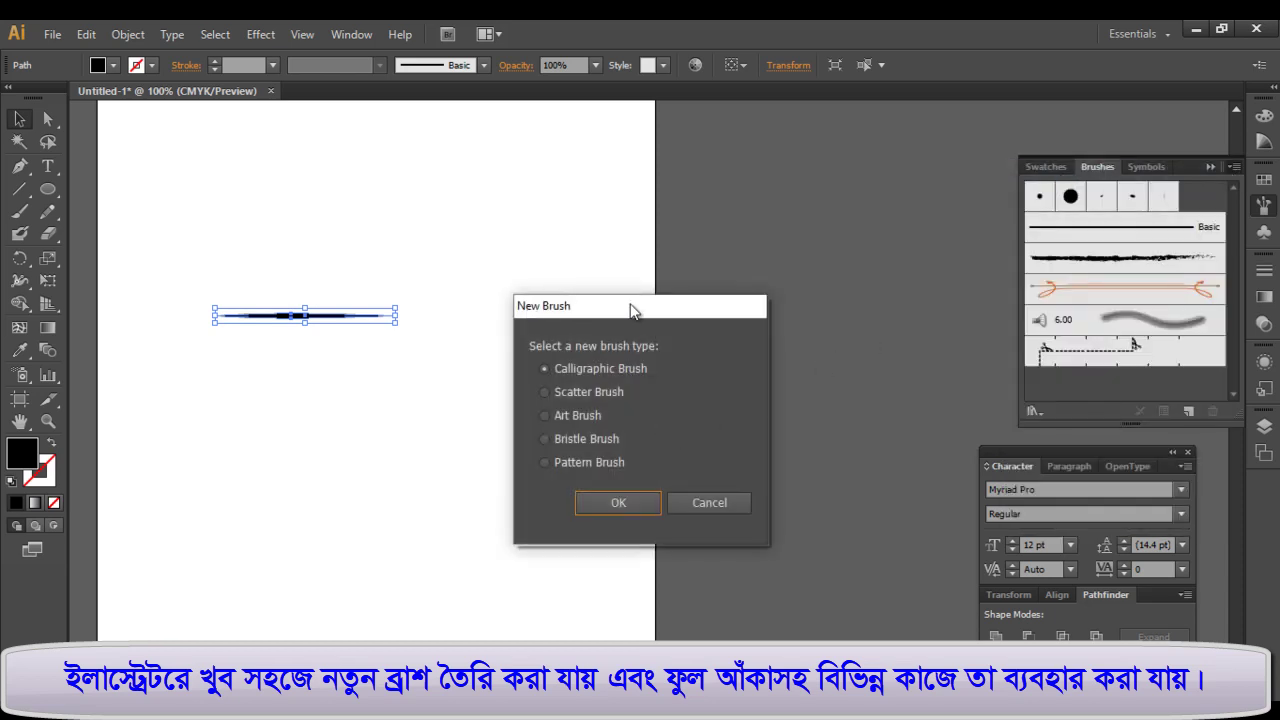
{"action": "left_click", "coordinate": [548, 414]}
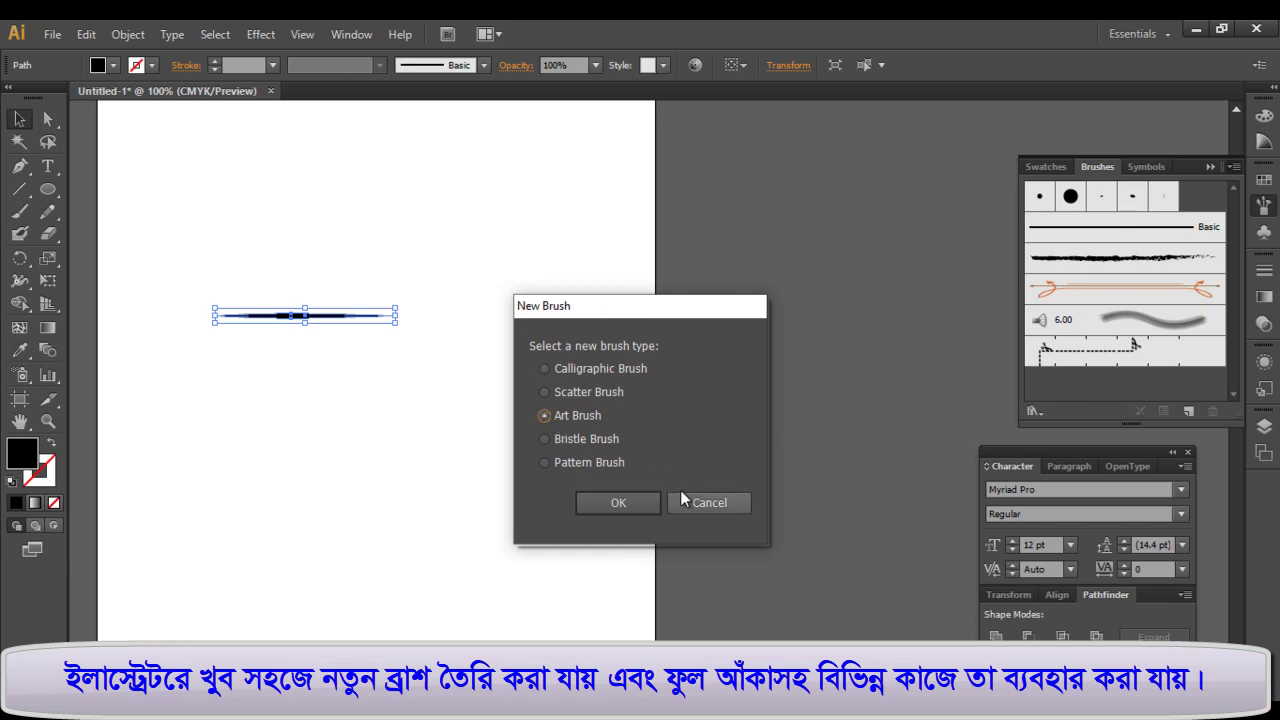
{"action": "left_click", "coordinate": [608, 503]}
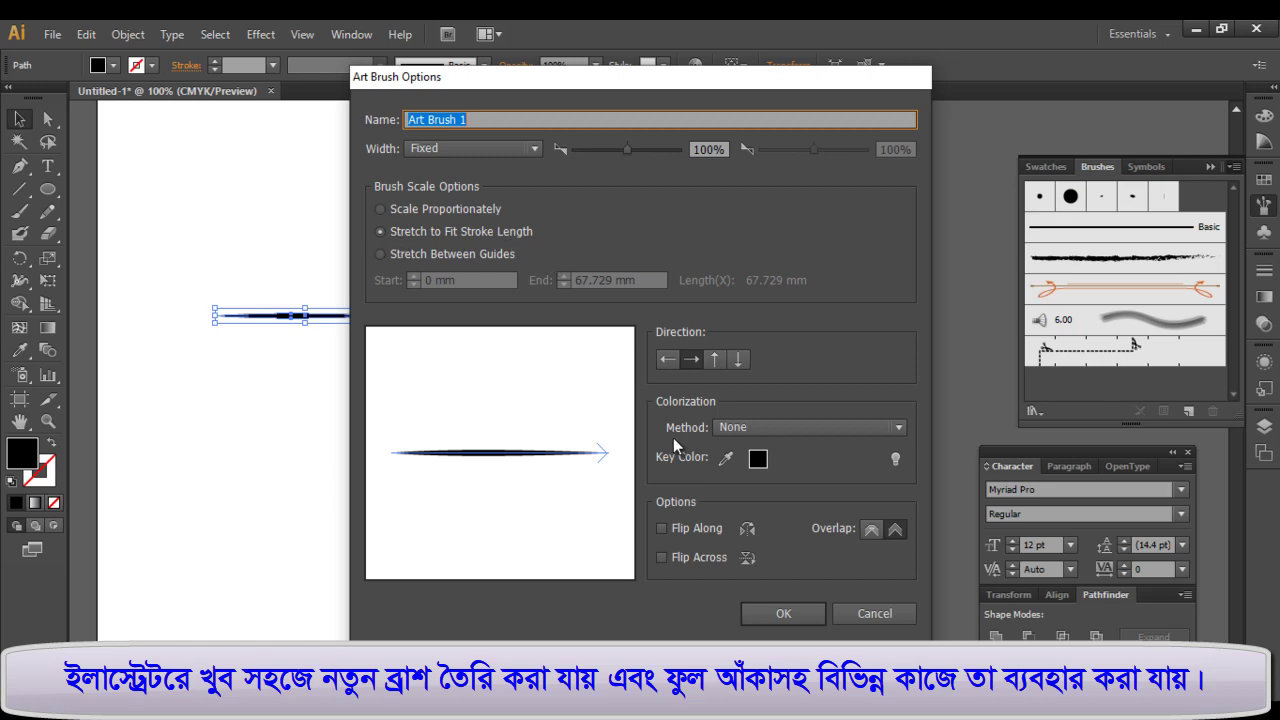
{"action": "left_click", "coordinate": [778, 431]}
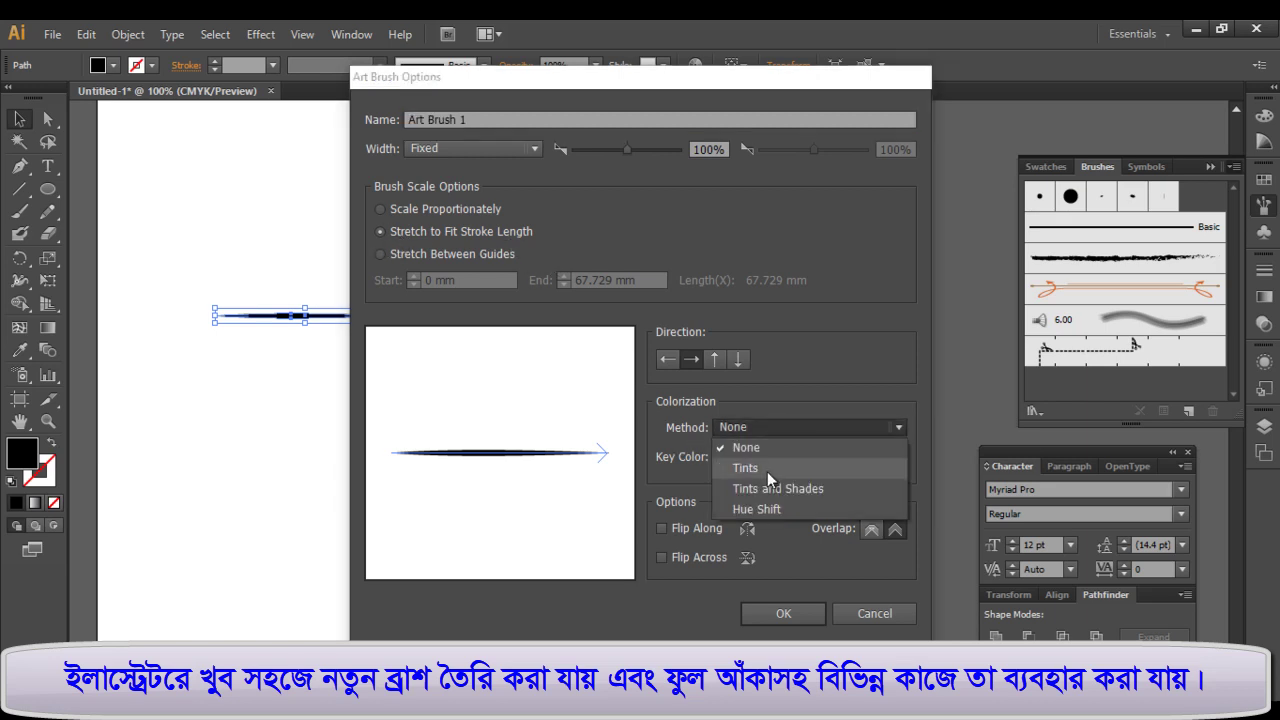
{"action": "left_click", "coordinate": [766, 471]}
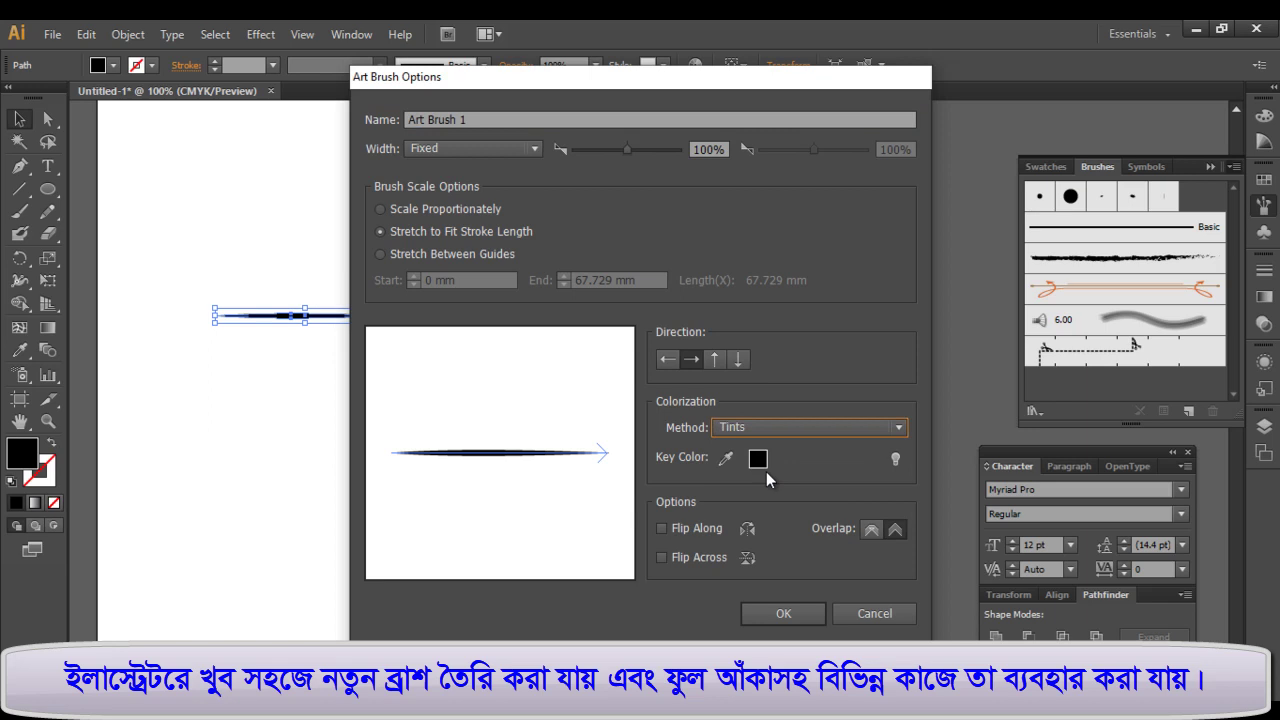
{"action": "left_click", "coordinate": [786, 622]}
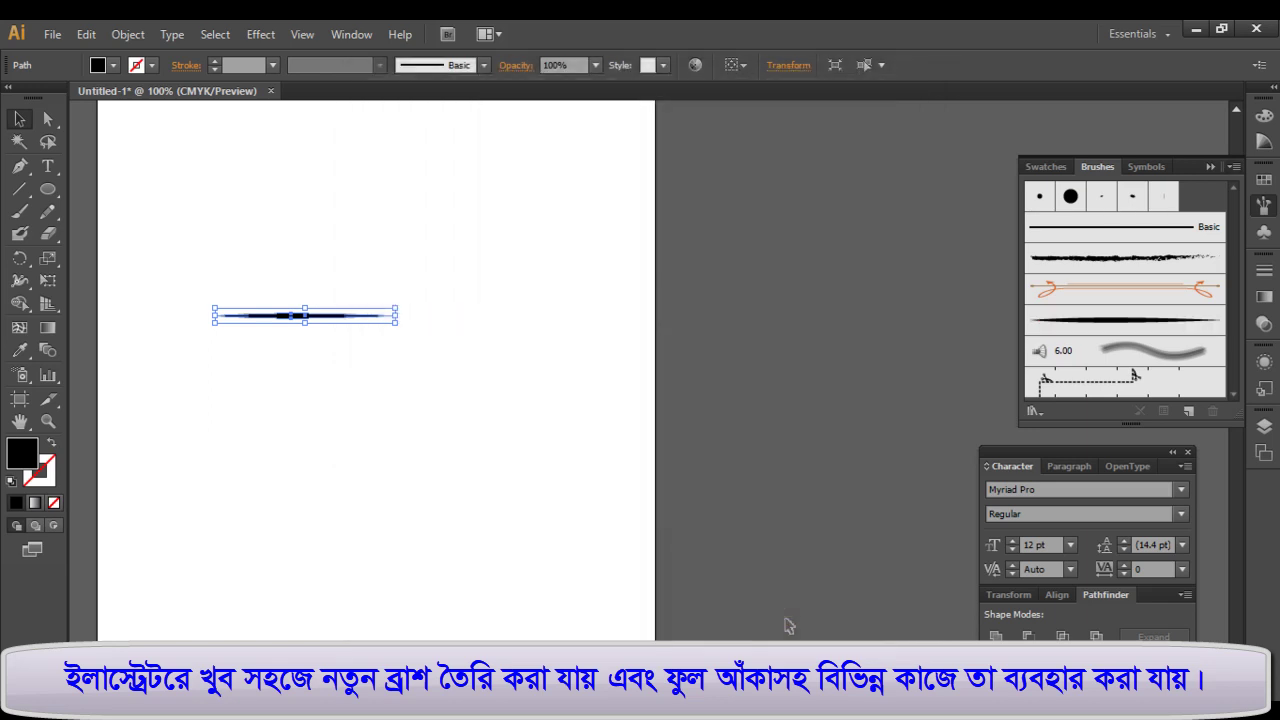
- Delete the original leaf stroke and ready the Paintbrush with Art Brush 1
{"action": "mouse_move", "coordinate": [297, 316]}
{"action": "left_mouse_down"}
{"action": "mouse_move", "coordinate": [775, 198]}
{"action": "mouse_move", "coordinate": [501, 312]}
{"action": "left_mouse_up"}
{"action": "key", "text": "Delete"}
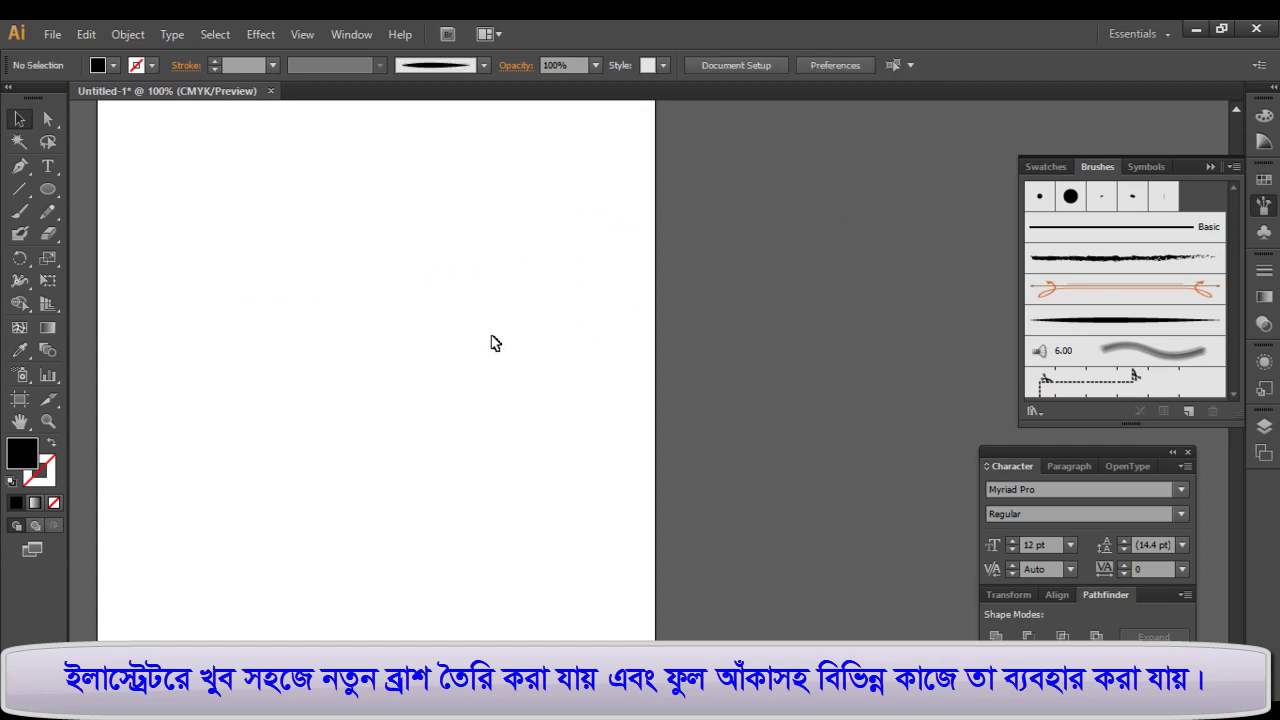
{"action": "left_click", "coordinate": [1133, 322]}
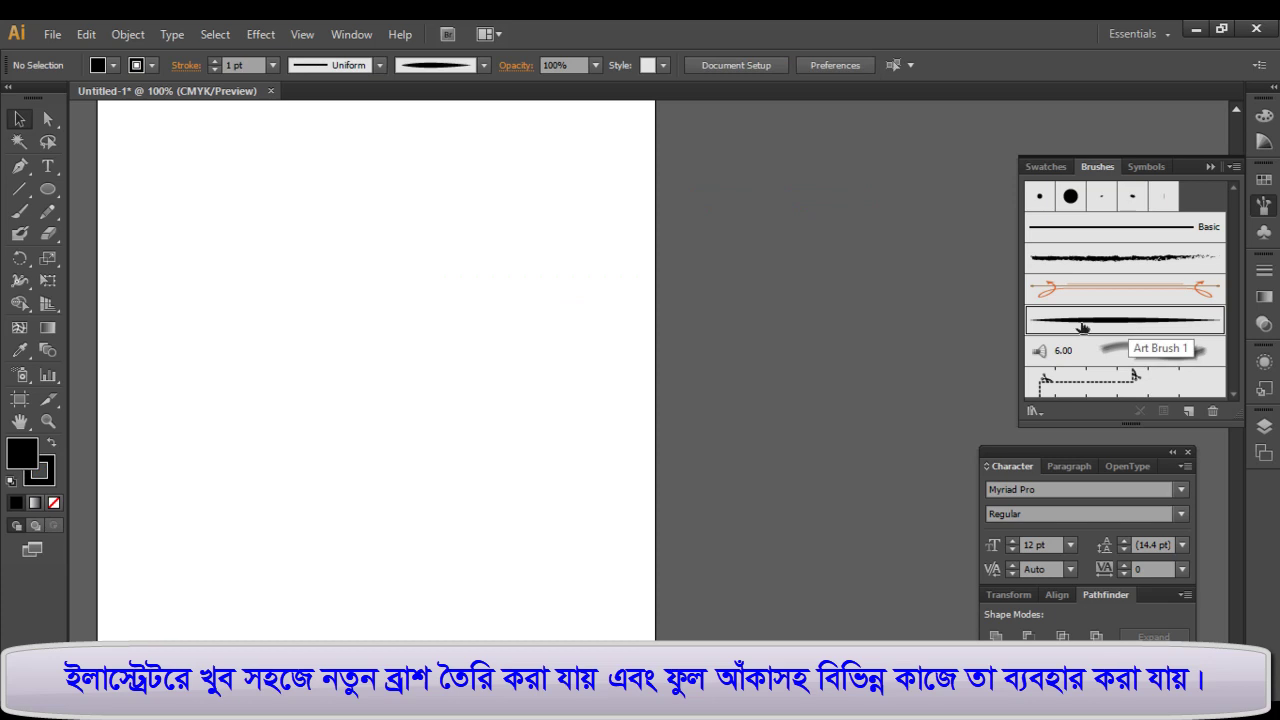
{"action": "left_click", "coordinate": [20, 212]}
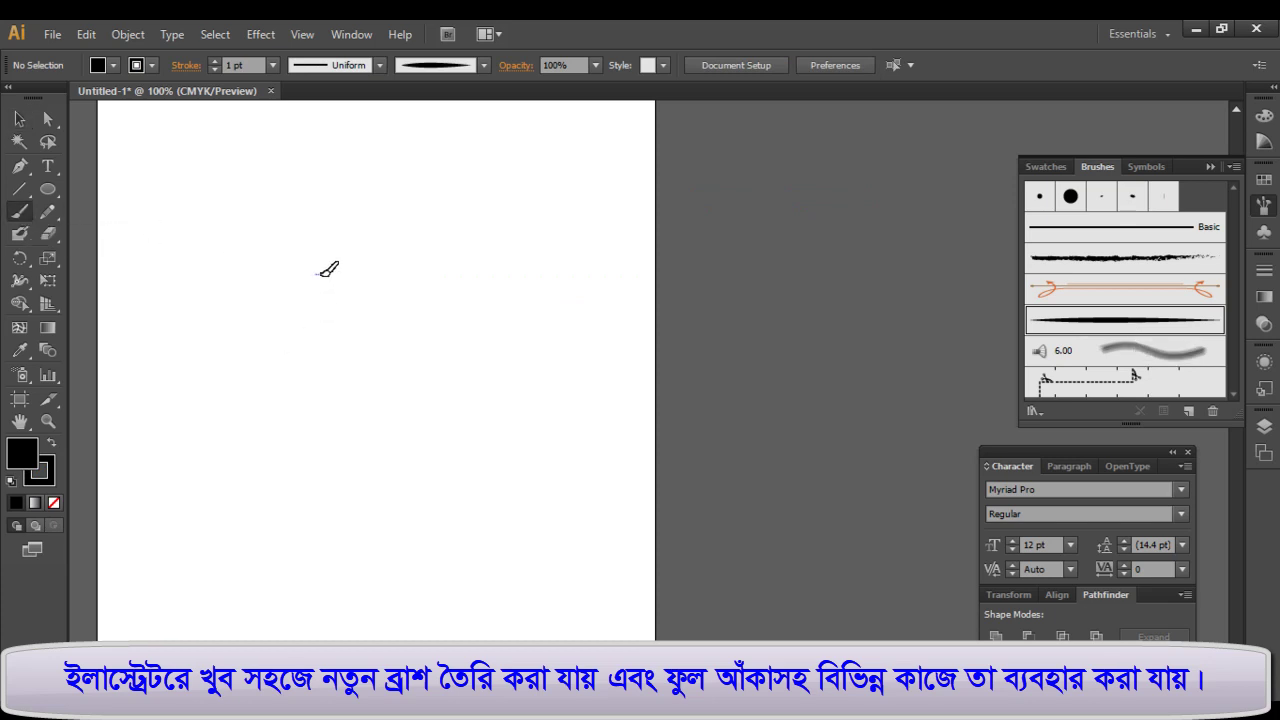
- Paint the rose's spiral centre and a petal below it in Art Brush 1
{"action": "left_click_drag", "start_coordinate": [300, 281], "coordinate": [340, 278]}
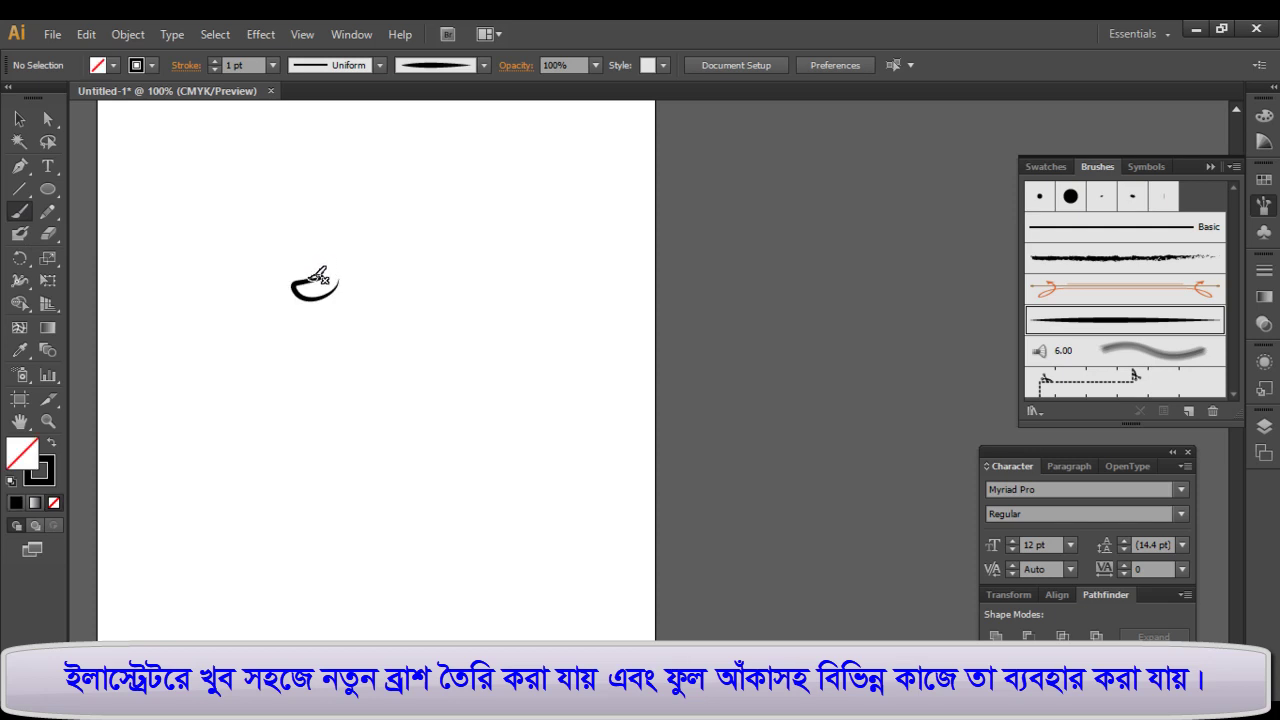
{"action": "left_click_drag", "start_coordinate": [306, 271], "coordinate": [336, 281]}
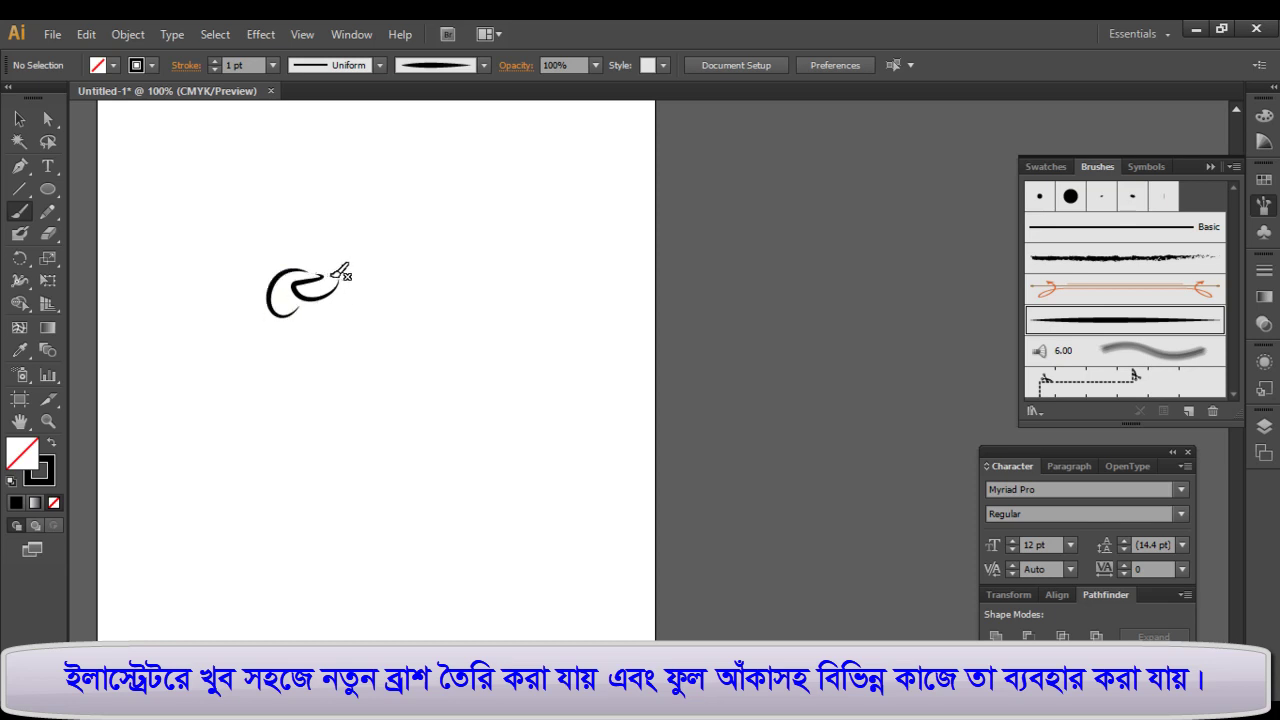
{"action": "left_click_drag", "start_coordinate": [332, 276], "coordinate": [360, 302]}
{"action": "left_click_drag", "start_coordinate": [326, 315], "coordinate": [318, 314]}
{"action": "mouse_move", "coordinate": [365, 277]}
{"action": "left_mouse_down"}
{"action": "mouse_move", "coordinate": [312, 334]}
{"action": "mouse_move", "coordinate": [283, 330]}
{"action": "left_mouse_up"}
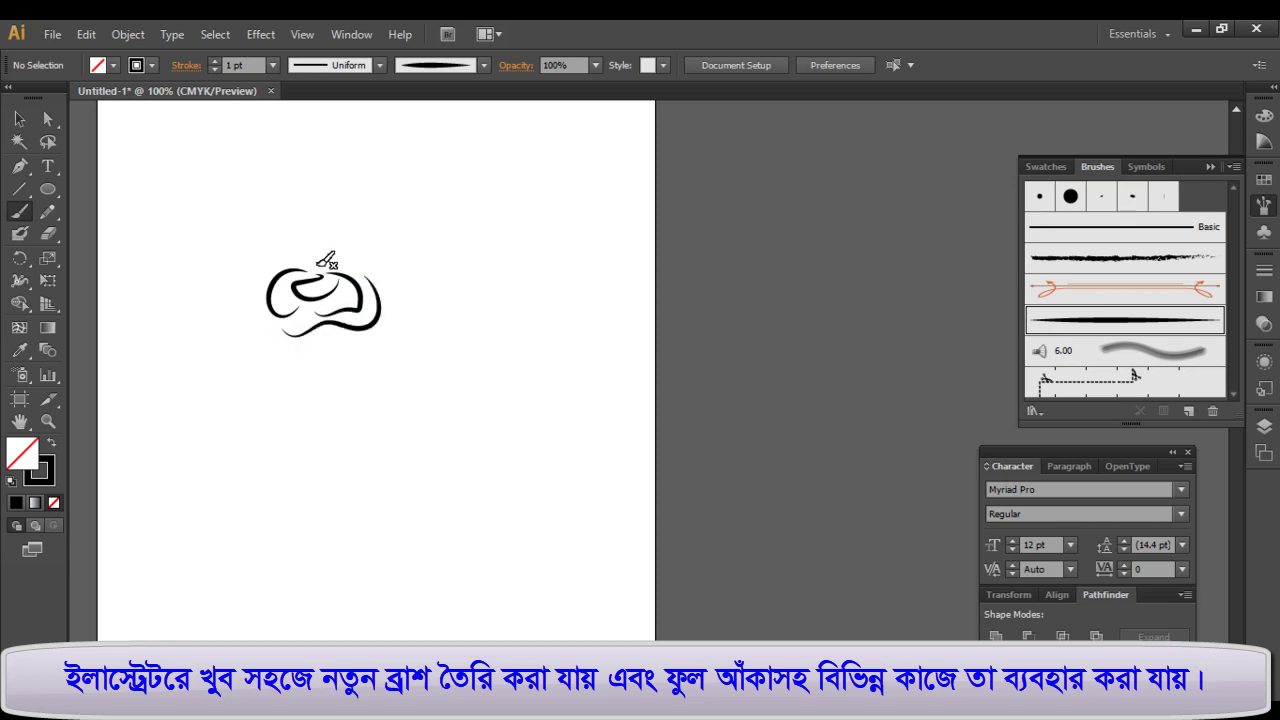
- Add the rose's outer left and right petals, the stem and two lower leaves
{"action": "mouse_move", "coordinate": [328, 264]}
{"action": "left_mouse_down"}
{"action": "mouse_move", "coordinate": [236, 334]}
{"action": "mouse_move", "coordinate": [284, 340]}
{"action": "mouse_move", "coordinate": [324, 368]}
{"action": "mouse_move", "coordinate": [338, 352]}
{"action": "left_mouse_up"}
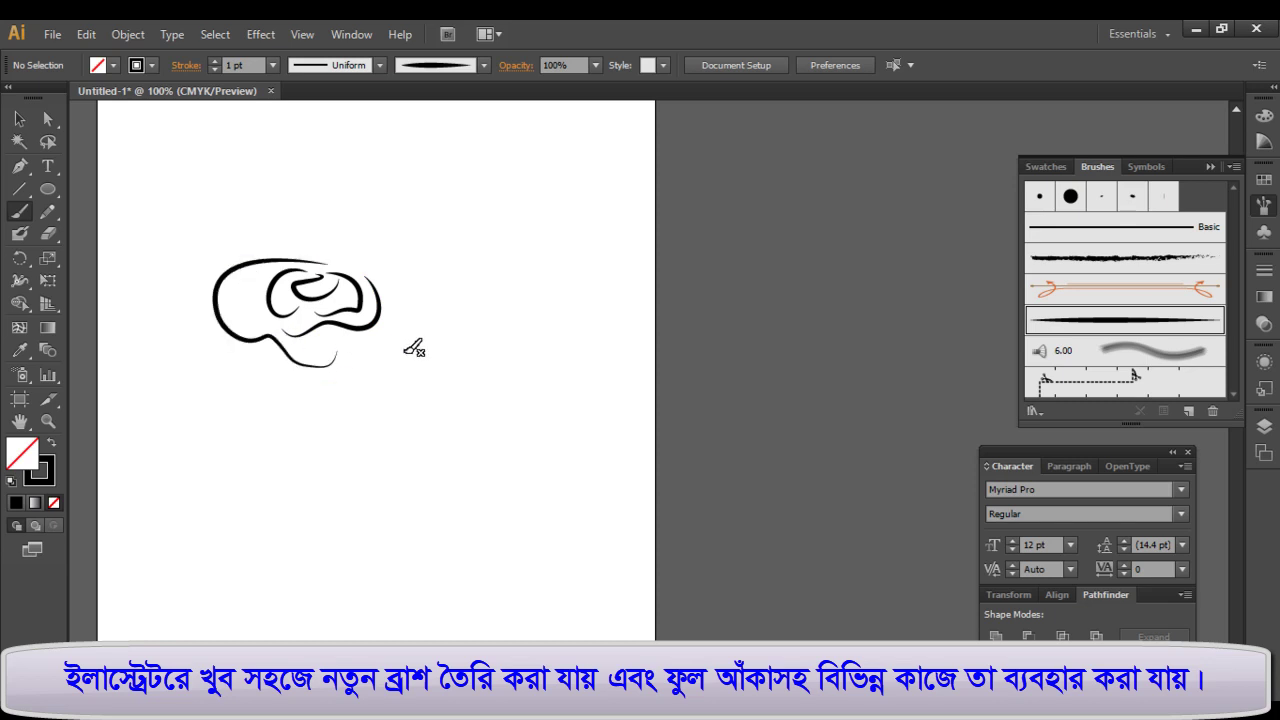
{"action": "left_click_drag", "start_coordinate": [389, 316], "coordinate": [288, 420]}
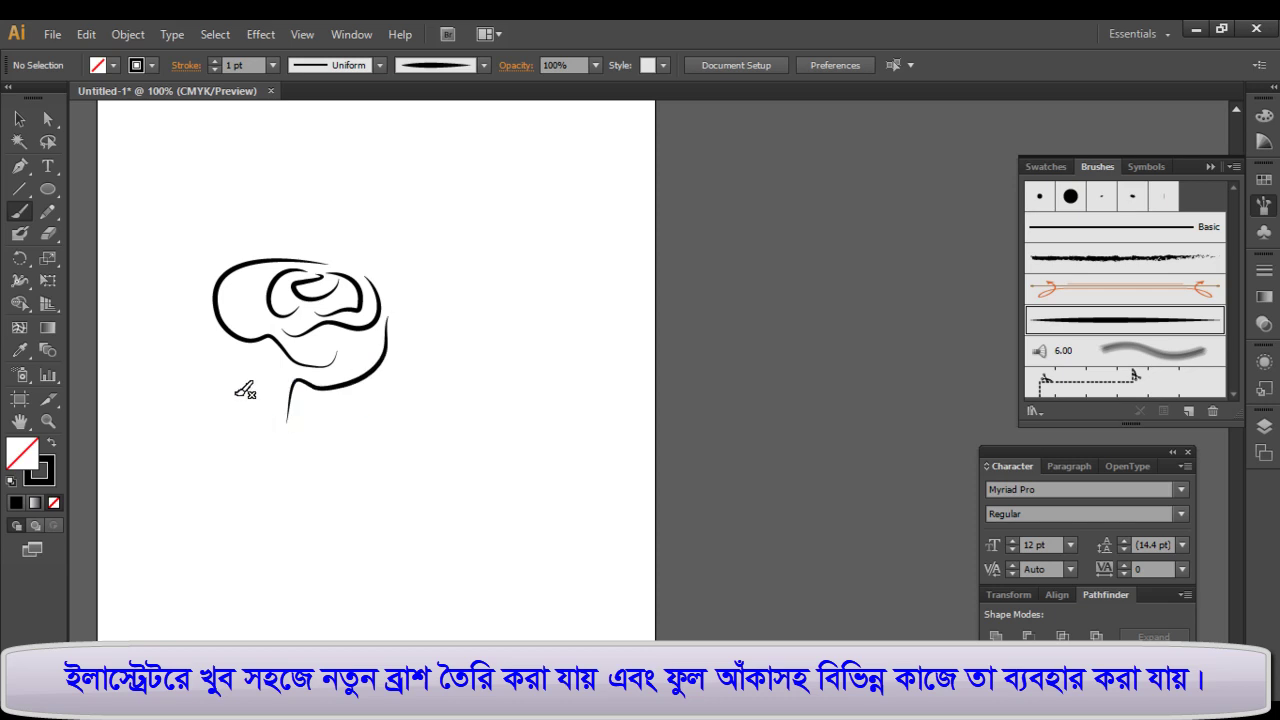
{"action": "mouse_move", "coordinate": [205, 306]}
{"action": "left_mouse_down"}
{"action": "mouse_move", "coordinate": [212, 368]}
{"action": "mouse_move", "coordinate": [298, 440]}
{"action": "left_mouse_up"}
{"action": "left_click_drag", "start_coordinate": [364, 387], "coordinate": [286, 437]}
{"action": "left_click_drag", "start_coordinate": [208, 403], "coordinate": [290, 437]}
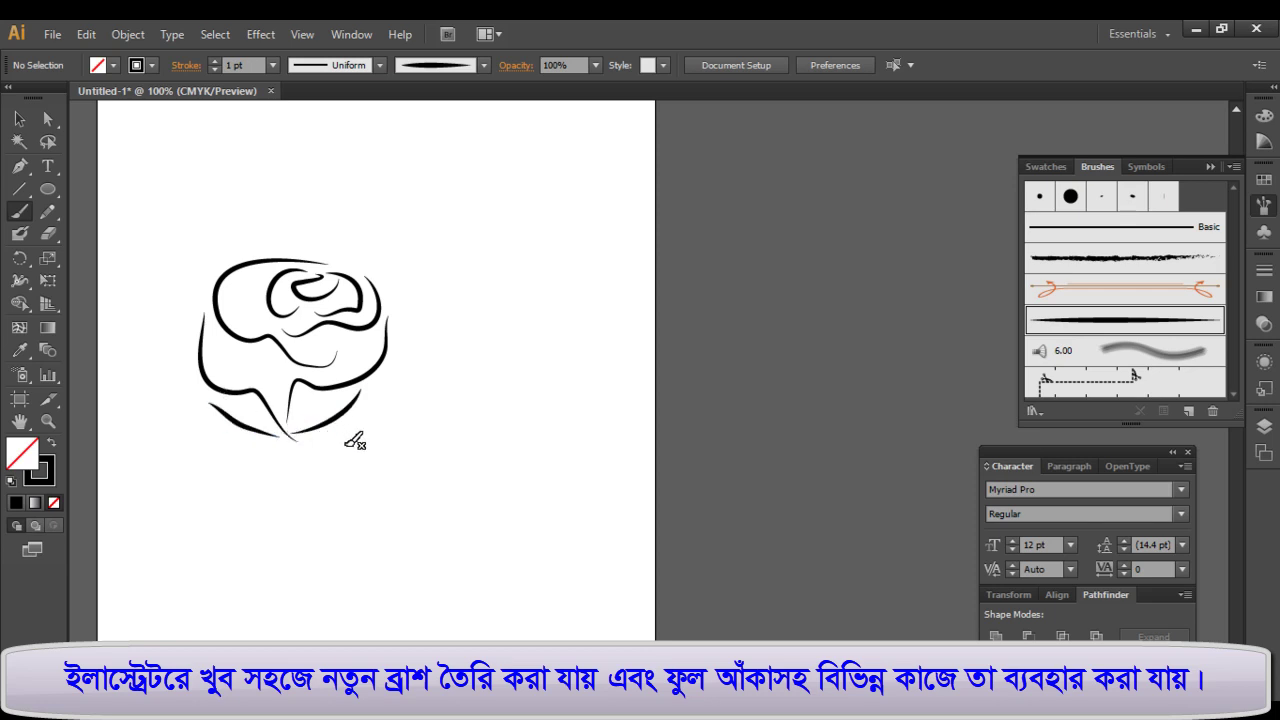
{"action": "left_click", "coordinate": [47, 118]}
- Set the rose's lower petal strokes to 2 pt
{"action": "left_click", "coordinate": [19, 118]}
{"action": "left_click_drag", "start_coordinate": [222, 452], "coordinate": [334, 412]}
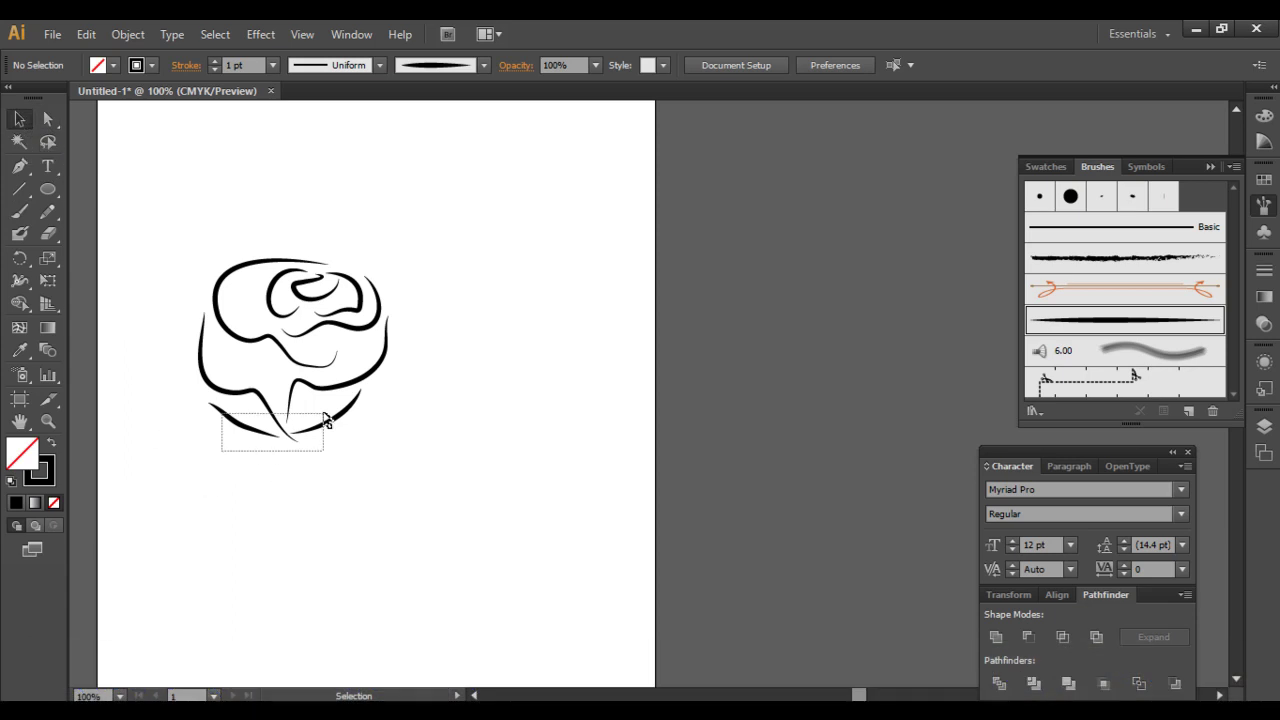
{"action": "left_click", "coordinate": [272, 65]}
{"action": "left_click", "coordinate": [293, 168]}
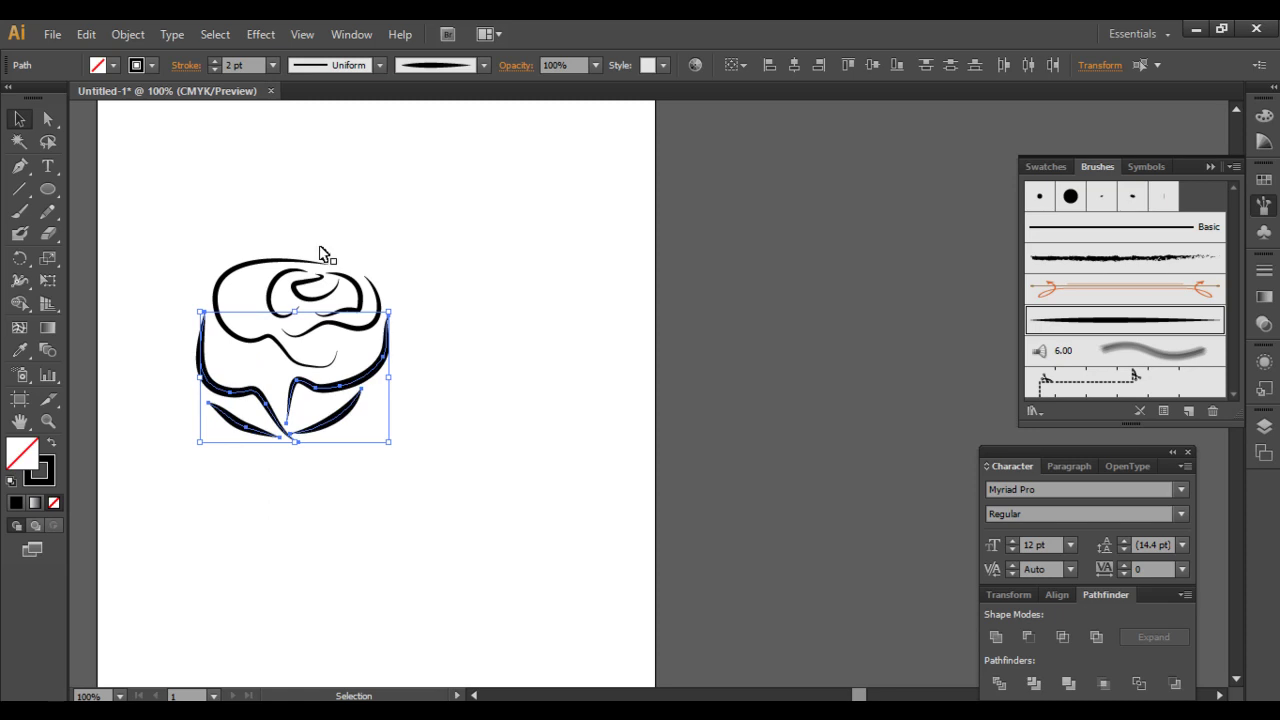
- Give the rose's upper outer curve a 1.5 pt stroke weight
{"action": "left_click", "coordinate": [420, 430]}
{"action": "left_click", "coordinate": [285, 332]}
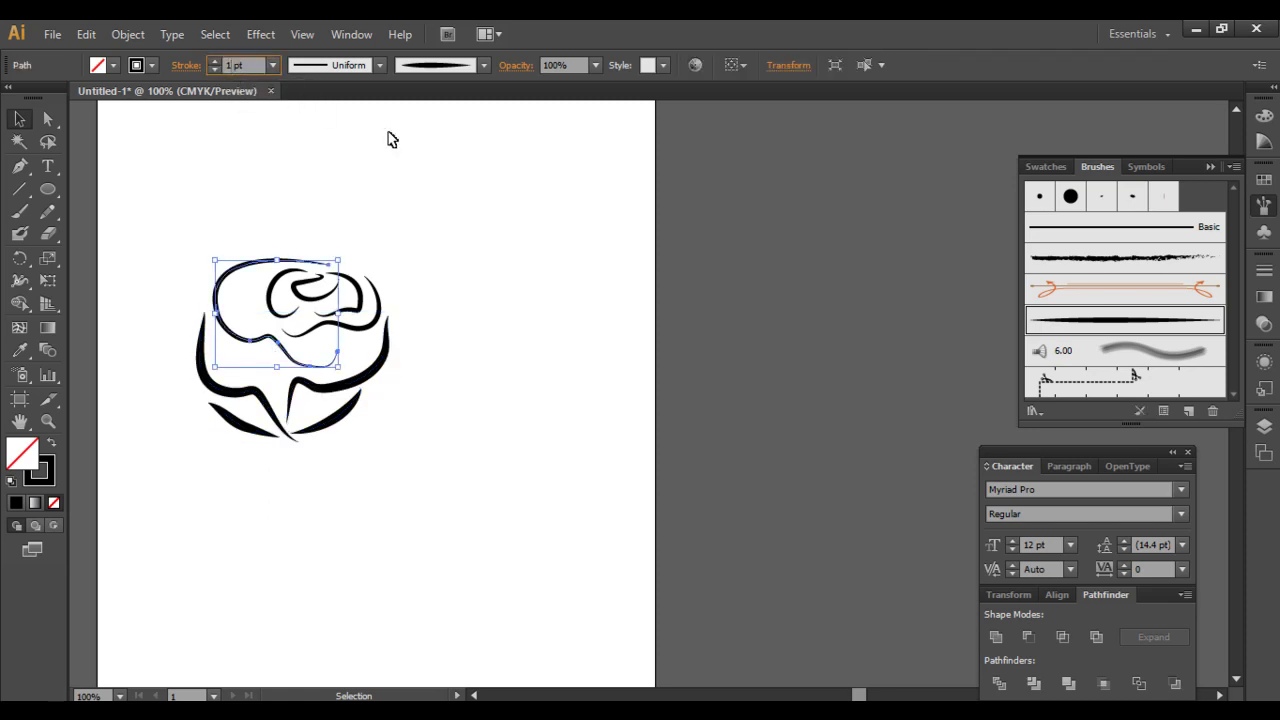
{"action": "type", "text": "1.5"}
{"action": "key", "text": "Return"}
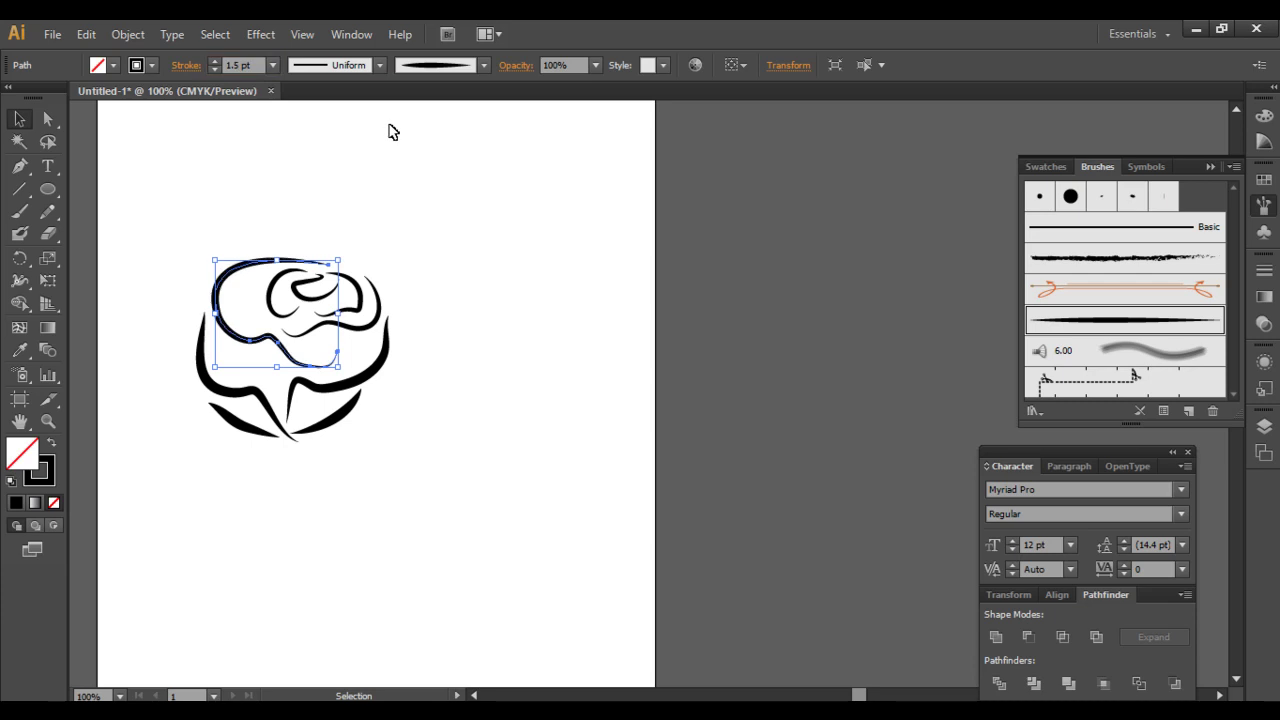
{"action": "left_click", "coordinate": [420, 352]}
- Move the whole rose beside the artboard, undoing an accidental rotation
{"action": "mouse_move", "coordinate": [178, 255]}
{"action": "left_mouse_down"}
{"action": "mouse_move", "coordinate": [217, 371]}
{"action": "mouse_move", "coordinate": [419, 460]}
{"action": "mouse_move", "coordinate": [408, 428]}
{"action": "mouse_move", "coordinate": [417, 451]}
{"action": "left_mouse_up"}
{"action": "key", "text": "ctrl+z"}
{"action": "left_click", "coordinate": [533, 502]}
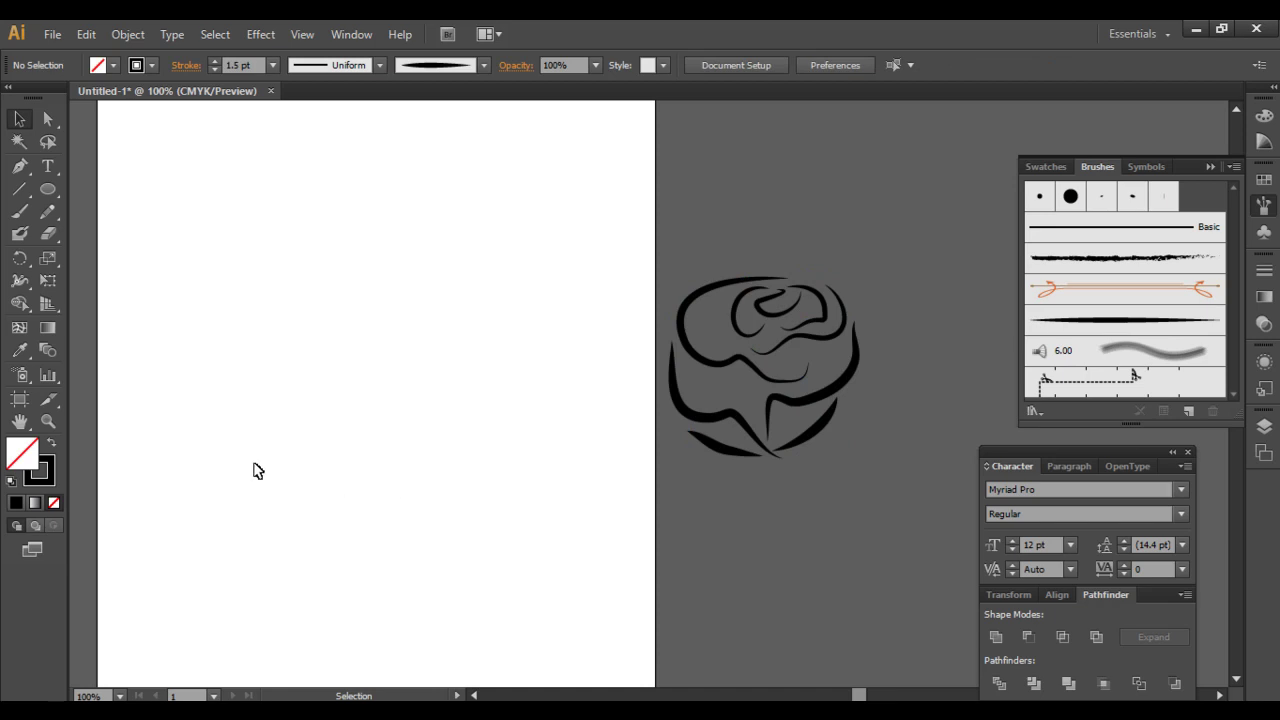
- Paint a three-loop flower with the Blob Brush
{"action": "left_click", "coordinate": [20, 234]}
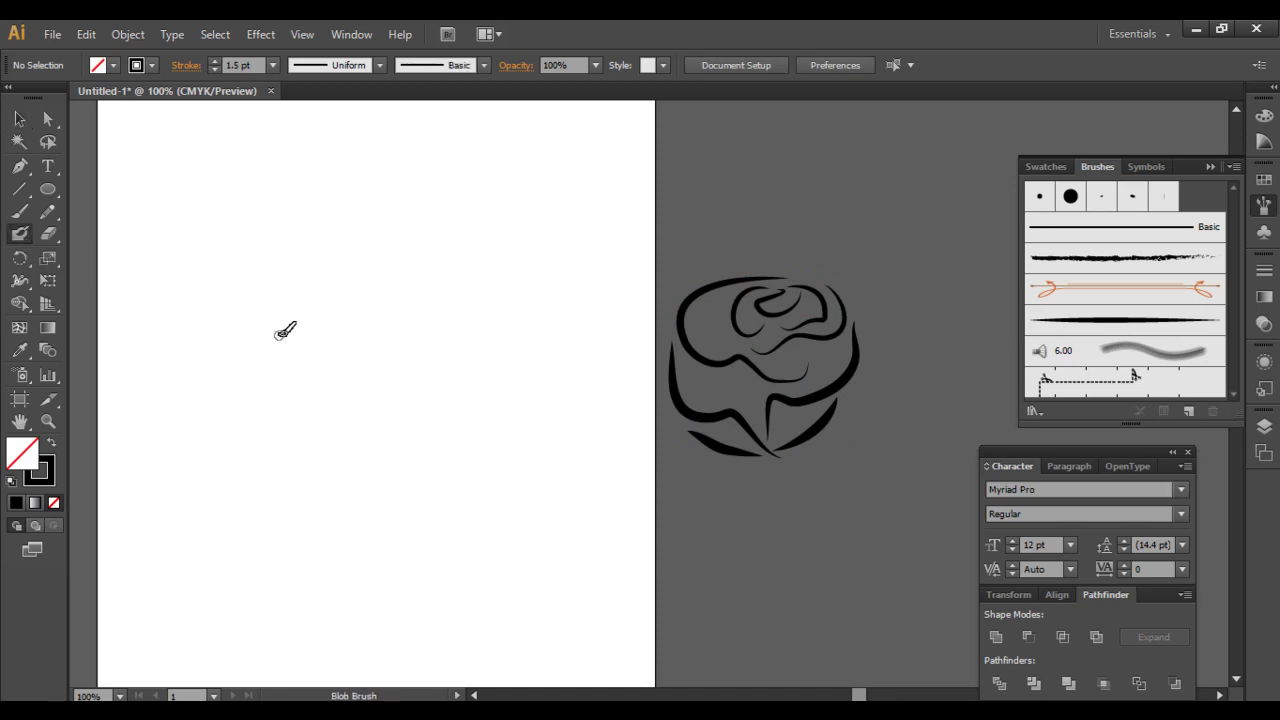
{"action": "left_click_drag", "start_coordinate": [261, 318], "coordinate": [318, 354]}
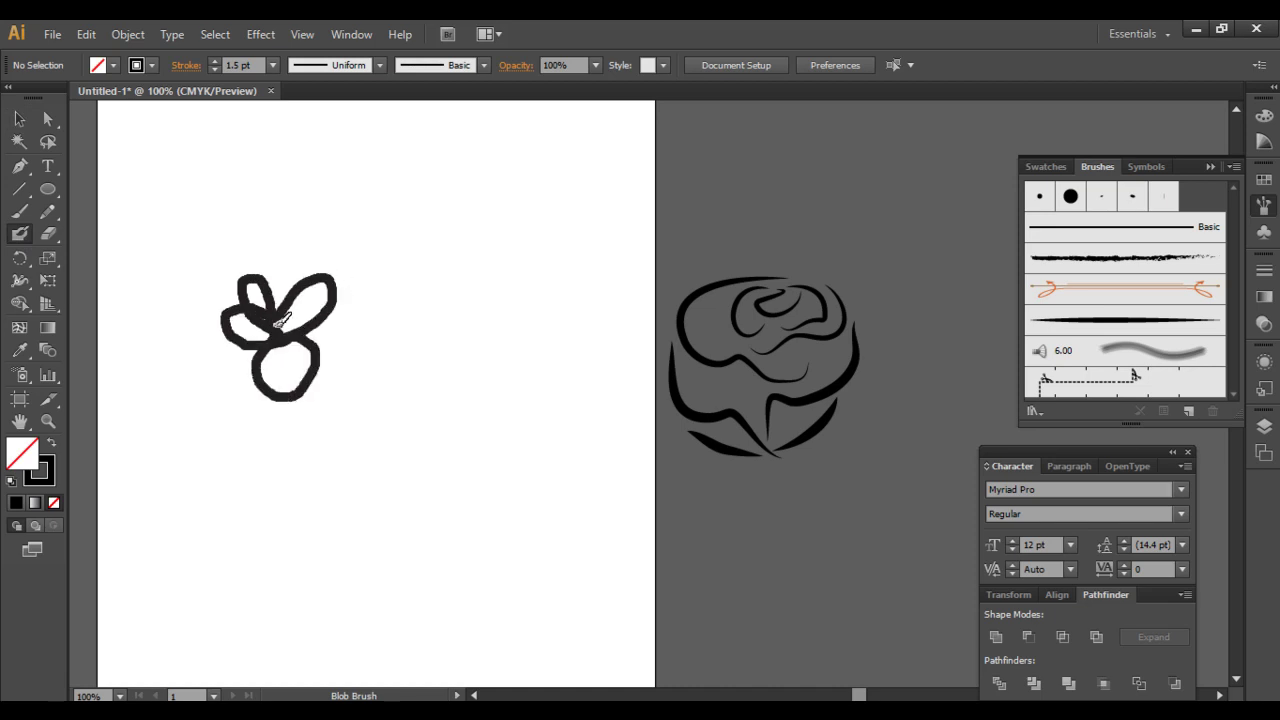
{"action": "left_click_drag", "start_coordinate": [318, 354], "coordinate": [268, 318]}
- Paint the letters B, C and অ as thick blob strokes
{"action": "left_click_drag", "start_coordinate": [437, 292], "coordinate": [438, 338]}
{"action": "mouse_move", "coordinate": [436, 290]}
{"action": "left_mouse_down"}
{"action": "mouse_move", "coordinate": [448, 370]}
{"action": "mouse_move", "coordinate": [434, 352]}
{"action": "left_mouse_up"}
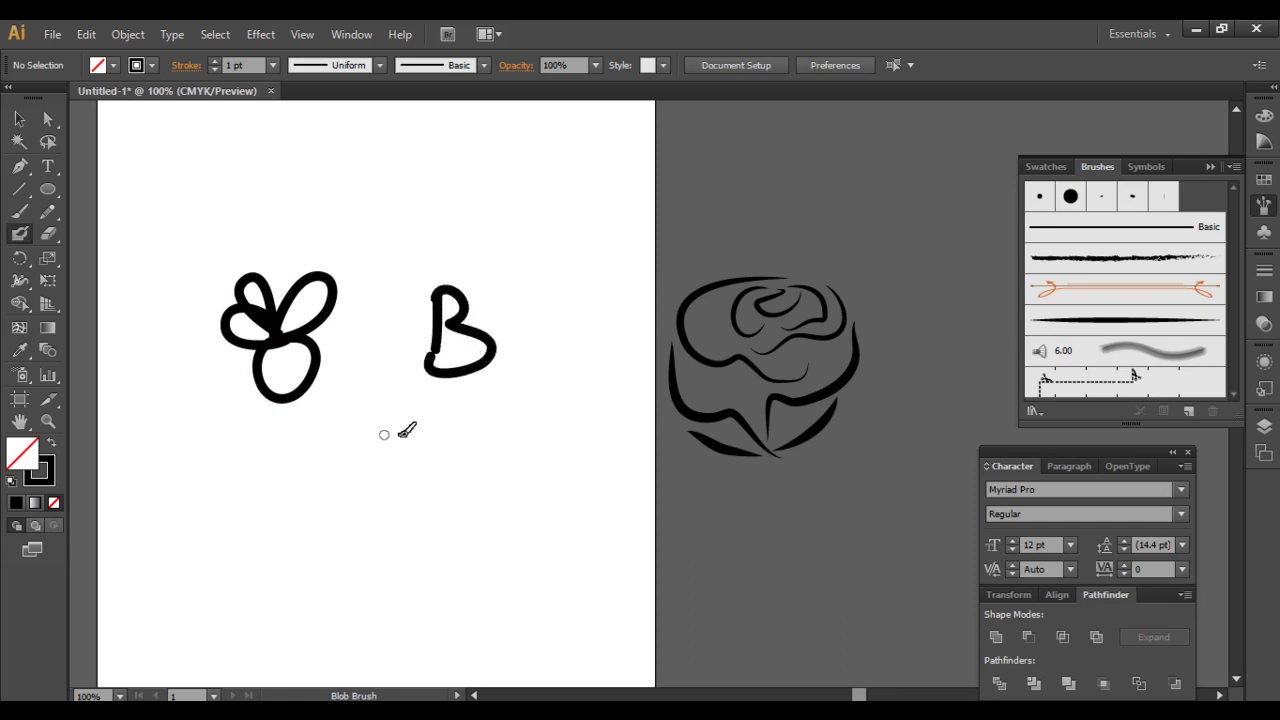
{"action": "left_click_drag", "start_coordinate": [343, 455], "coordinate": [369, 527]}
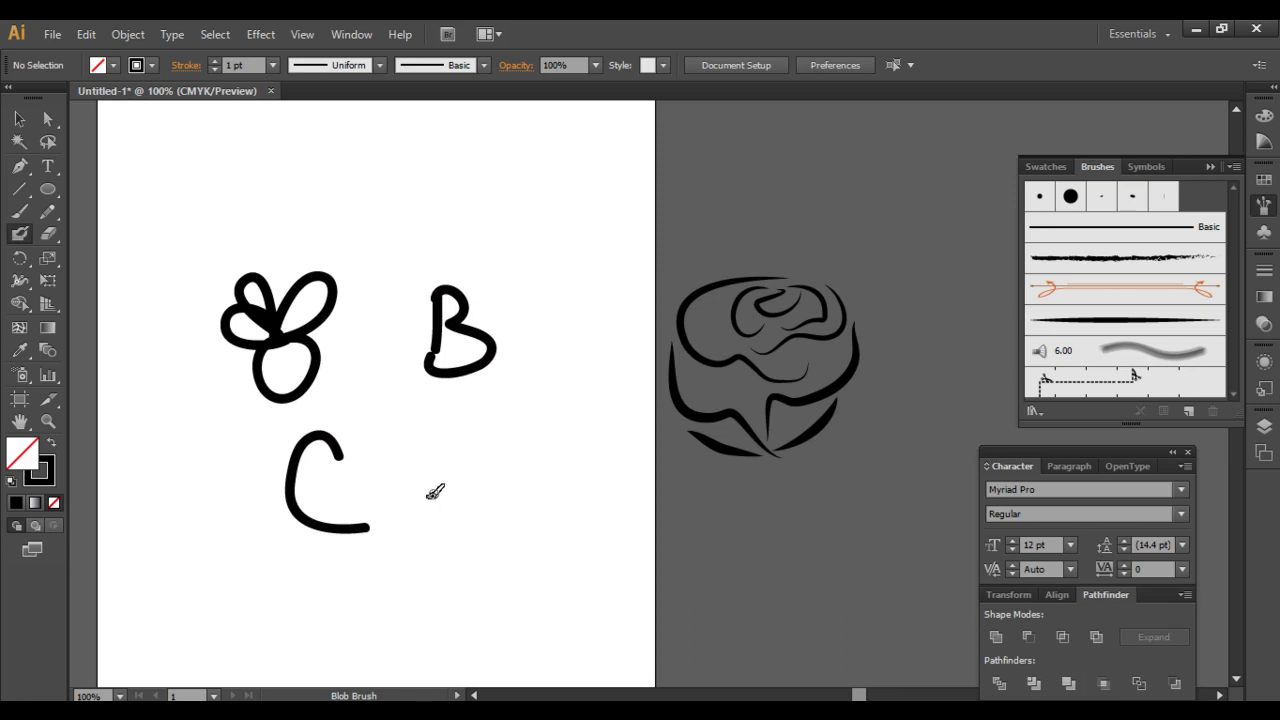
{"action": "left_click_drag", "start_coordinate": [483, 477], "coordinate": [462, 478]}
{"action": "mouse_move", "coordinate": [420, 430]}
{"action": "left_mouse_down"}
{"action": "mouse_move", "coordinate": [487, 498]}
{"action": "mouse_move", "coordinate": [510, 450]}
{"action": "left_mouse_up"}
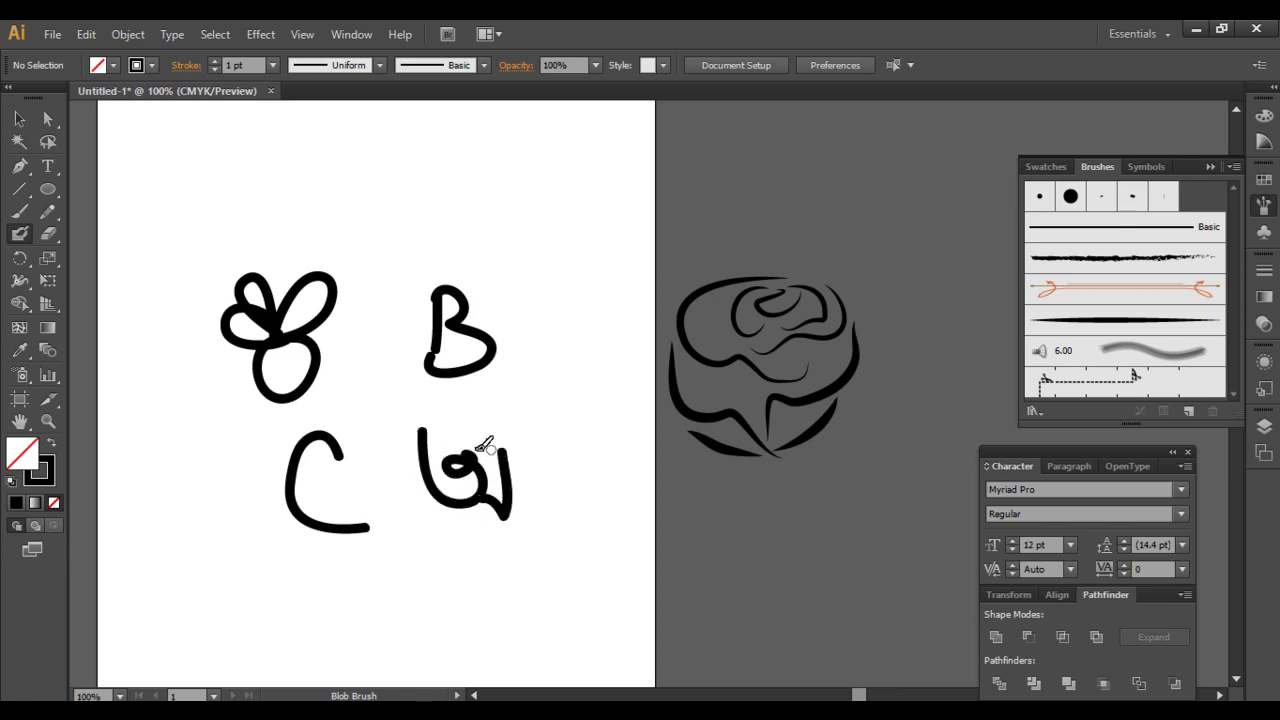
{"action": "left_click_drag", "start_coordinate": [425, 447], "coordinate": [546, 457]}
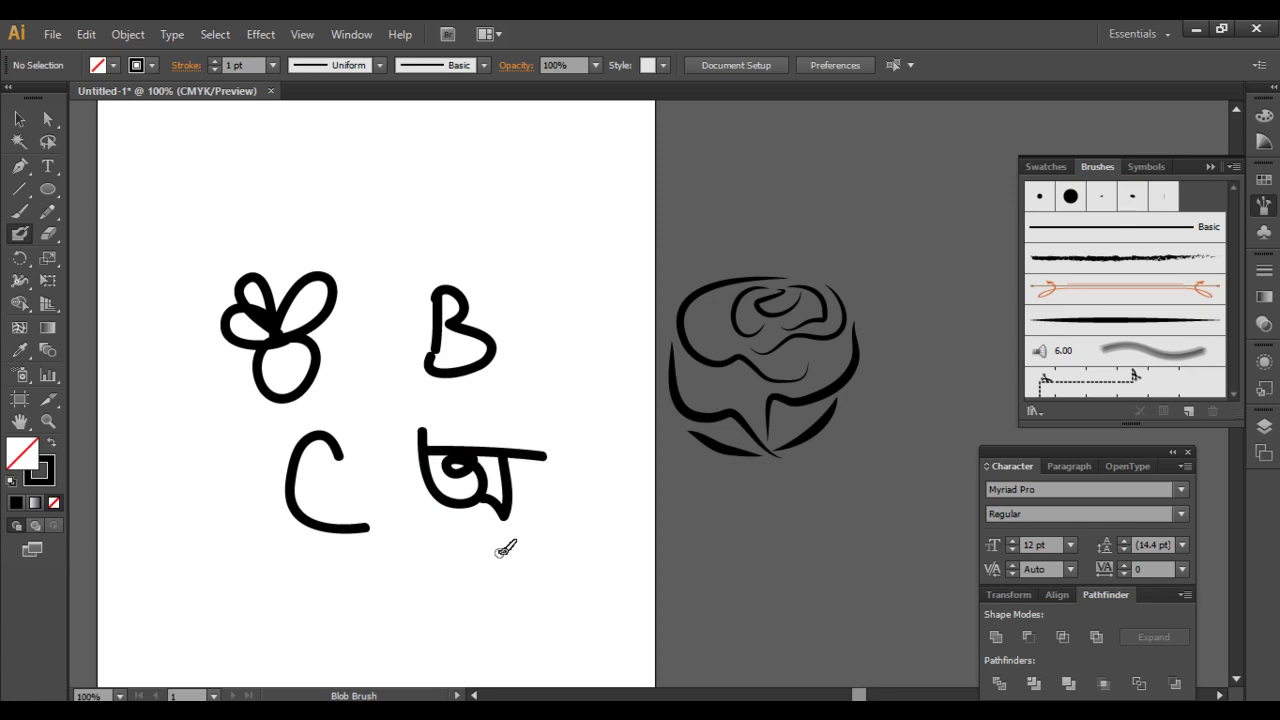
- Paint a tapered line above the flower, then a second line below it in 5 pt. Round
{"action": "left_click", "coordinate": [20, 211]}
{"action": "left_click_drag", "start_coordinate": [174, 209], "coordinate": [408, 184]}
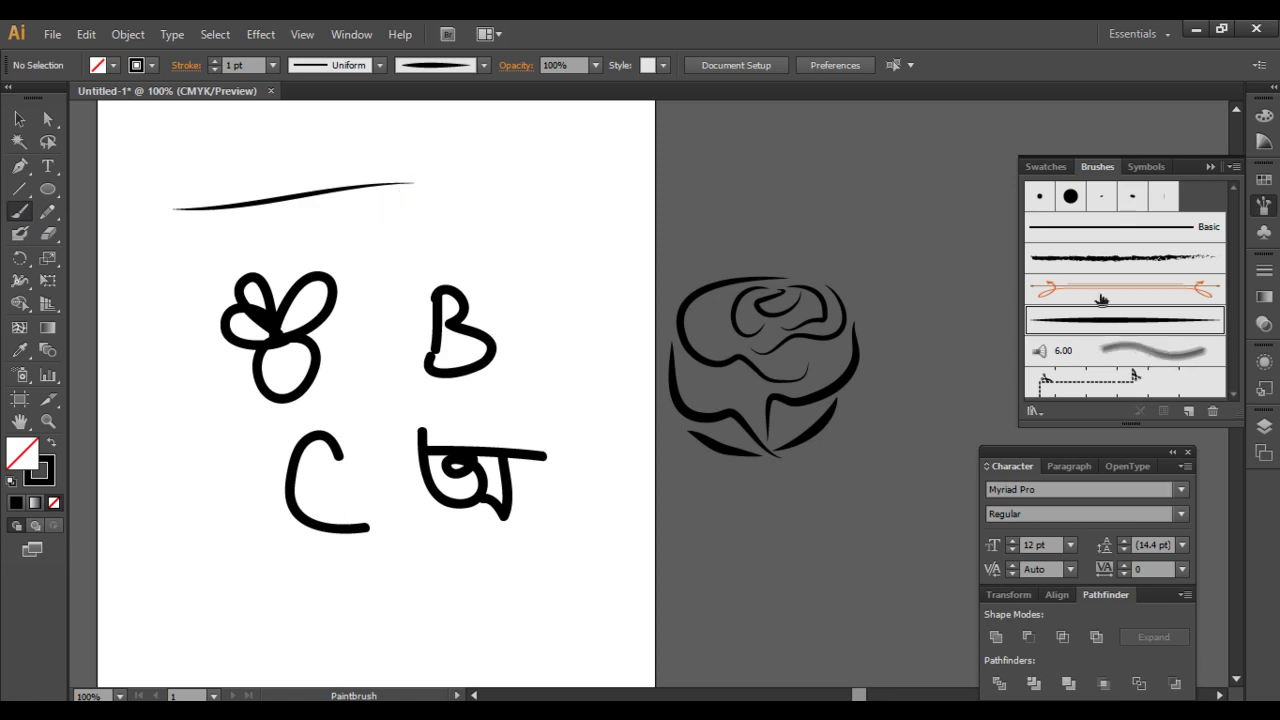
{"action": "left_click", "coordinate": [1041, 200]}
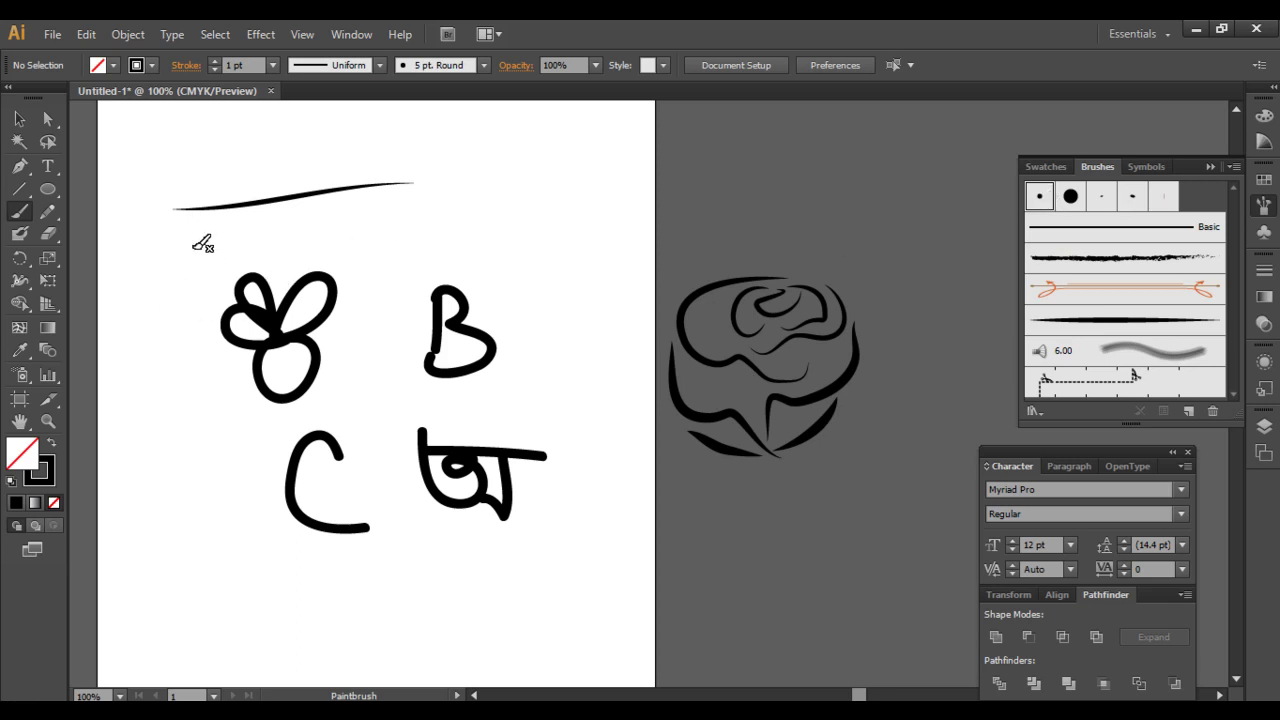
{"action": "left_click_drag", "start_coordinate": [191, 247], "coordinate": [455, 220]}
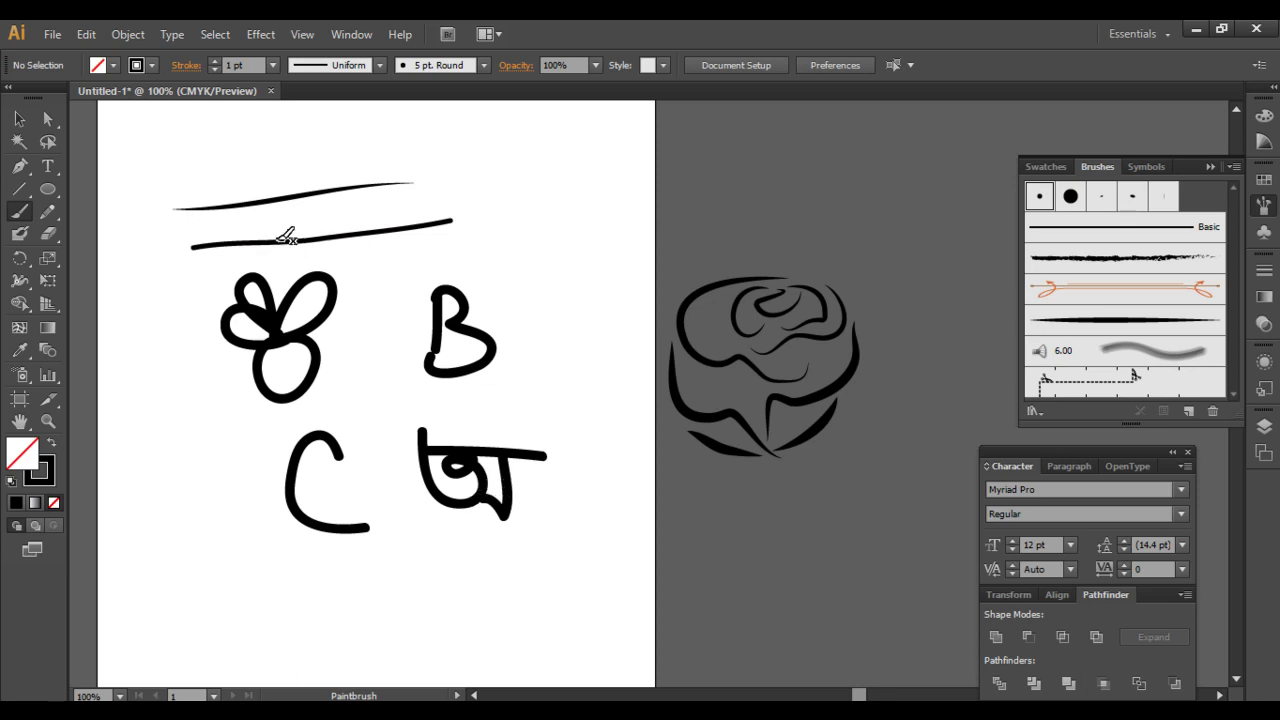
{"action": "left_click", "coordinate": [16, 116]}
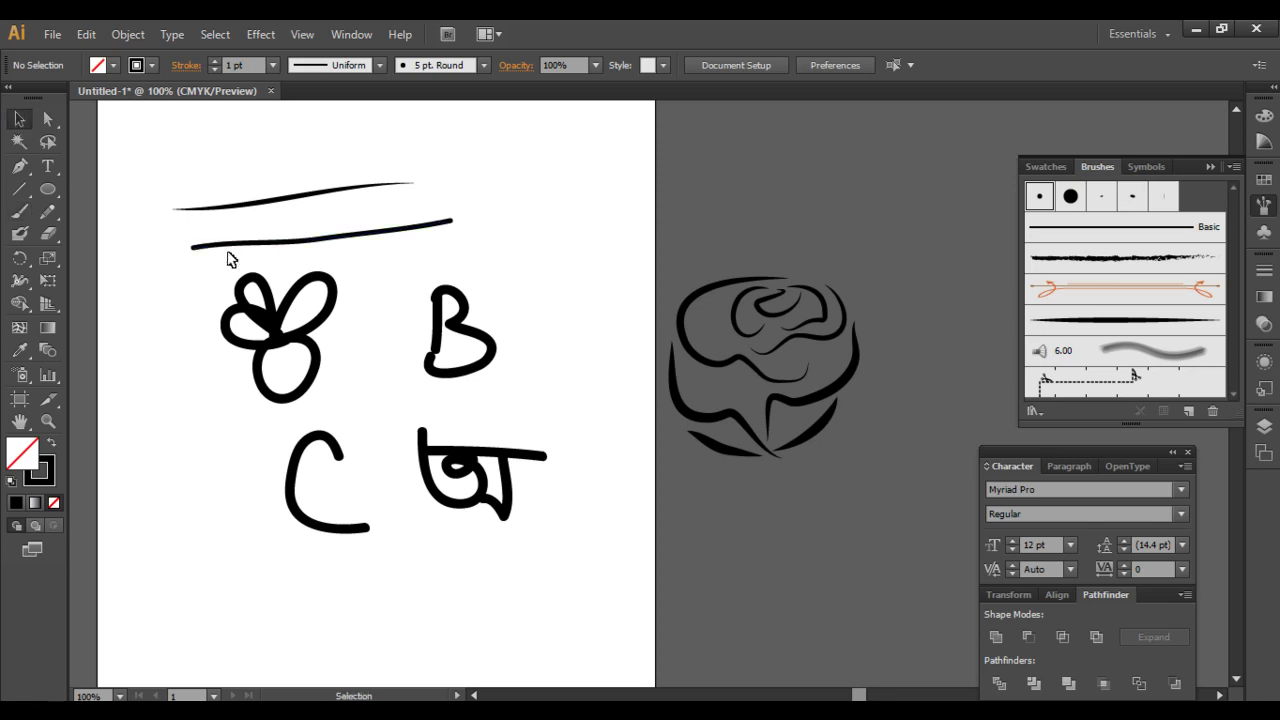
{"action": "left_click", "coordinate": [336, 248]}
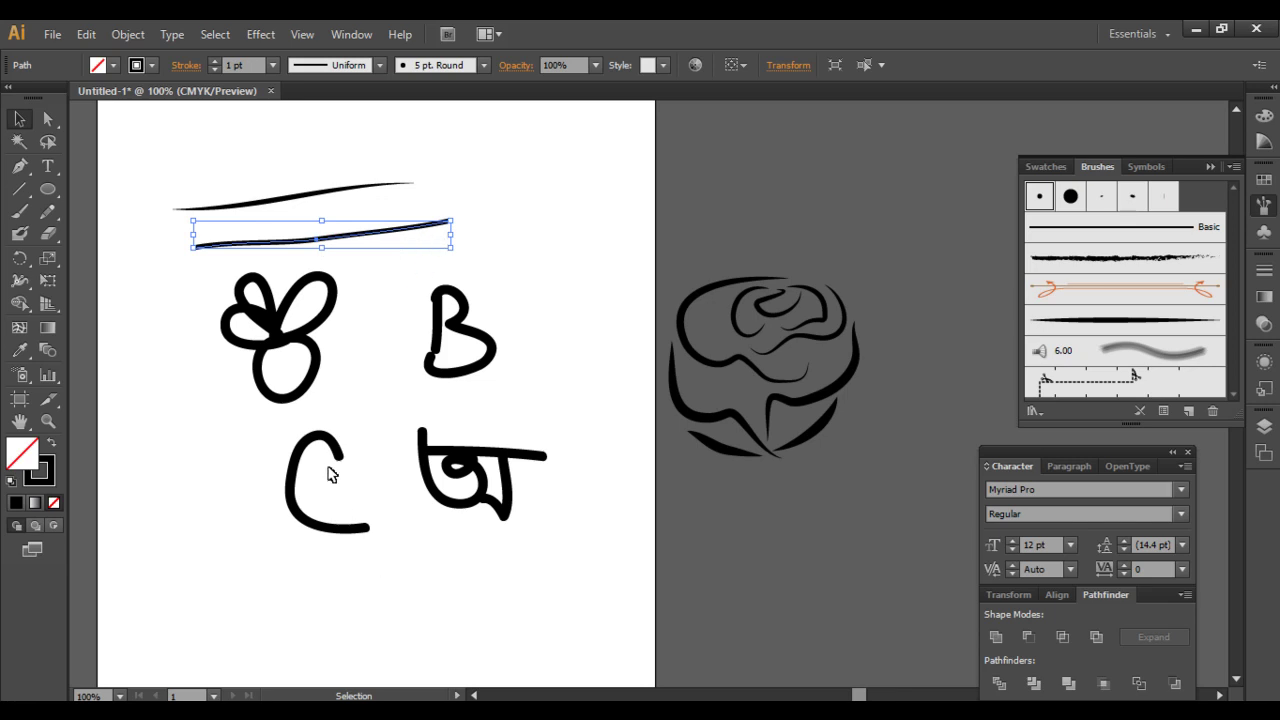
{"action": "left_click", "coordinate": [313, 372]}
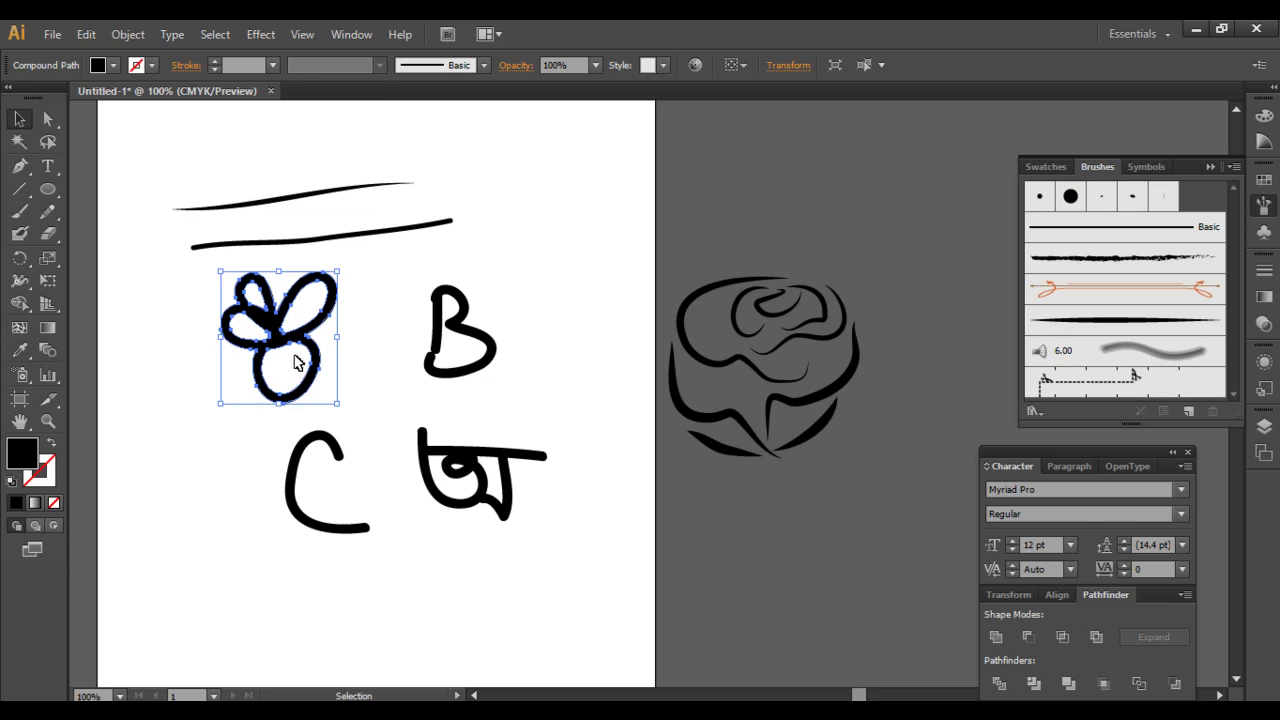
{"action": "left_click", "coordinate": [380, 395]}
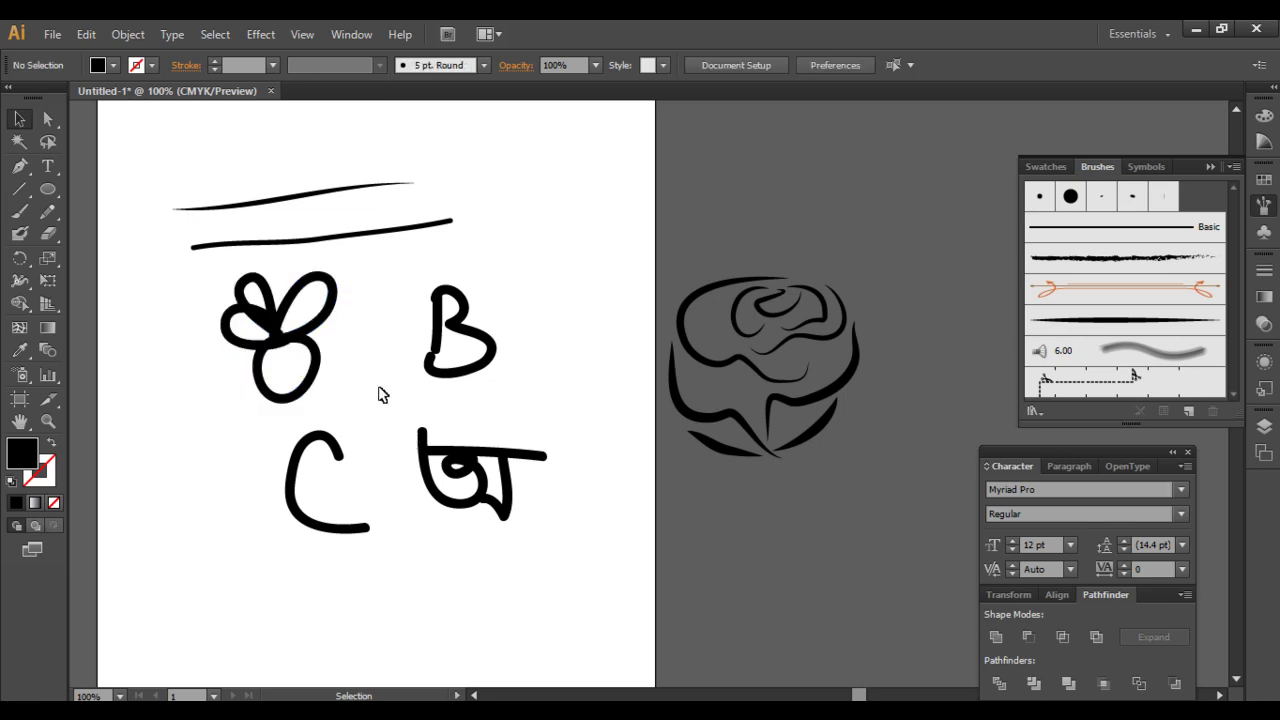
{"action": "left_click", "coordinate": [303, 360]}
{"action": "left_click", "coordinate": [302, 34]}
{"action": "left_click", "coordinate": [374, 33]}
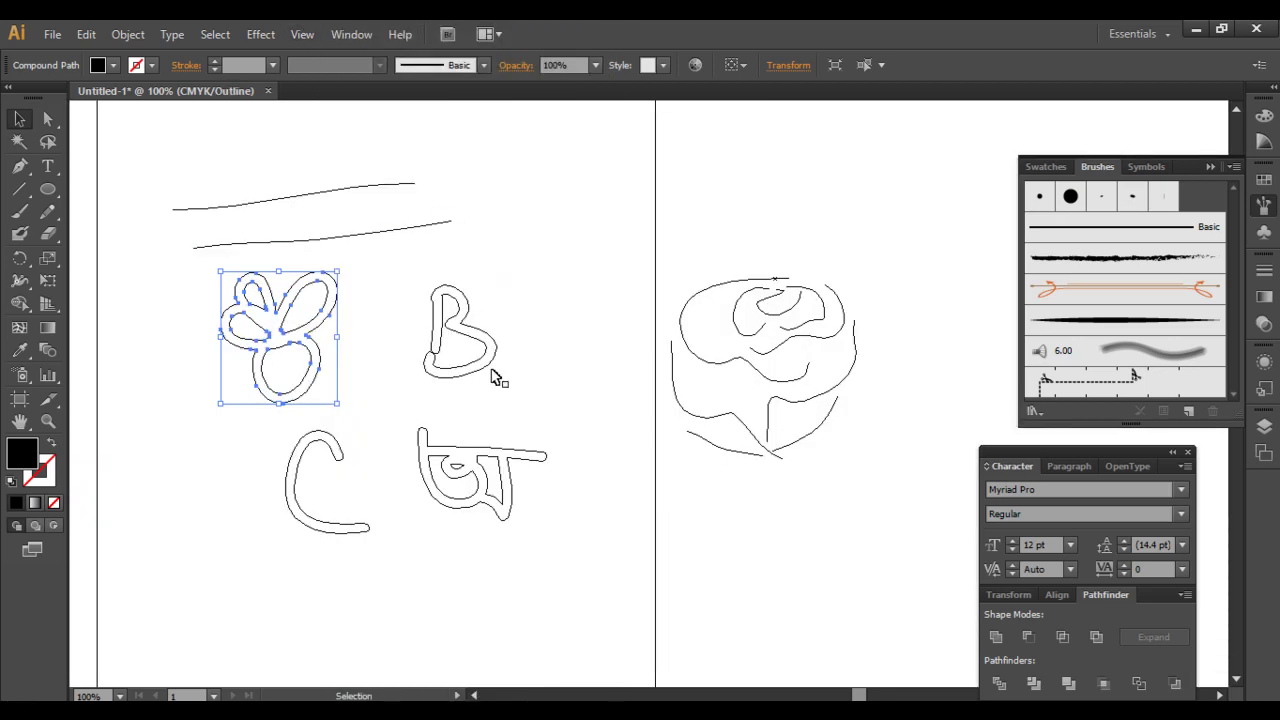
{"action": "left_click", "coordinate": [370, 370]}
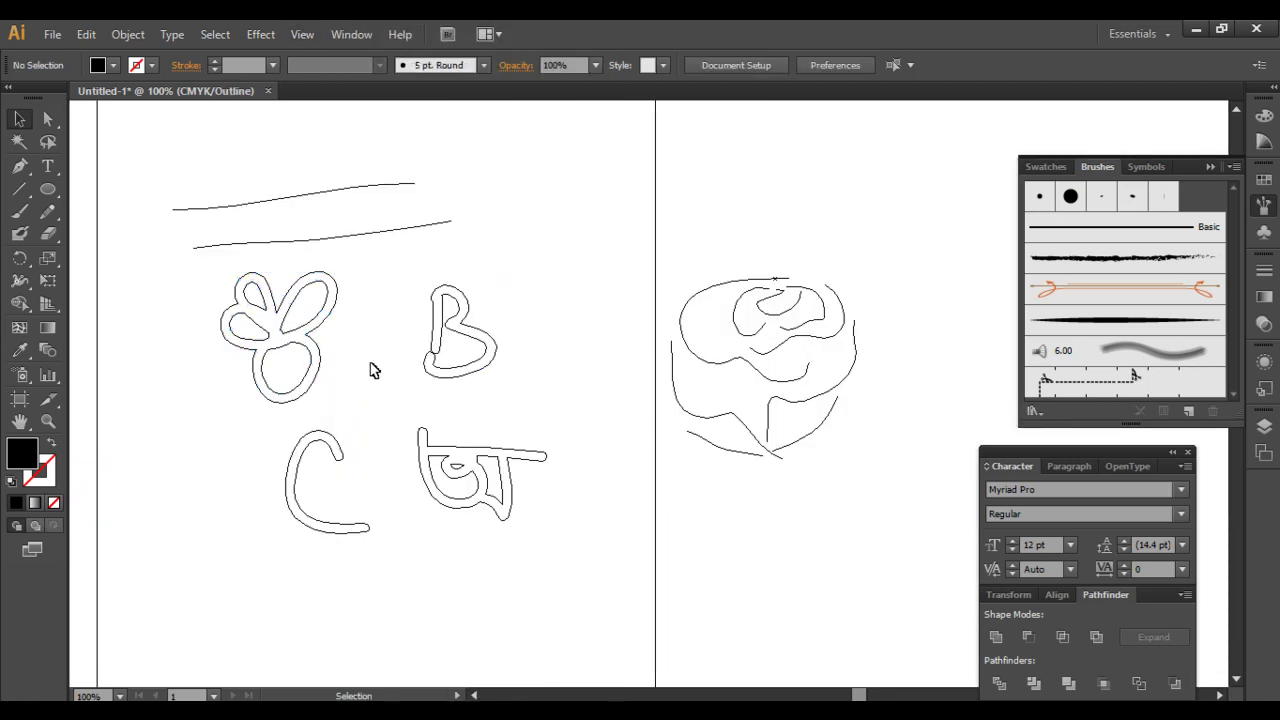
{"action": "left_click", "coordinate": [326, 243]}
{"action": "left_click", "coordinate": [280, 345]}
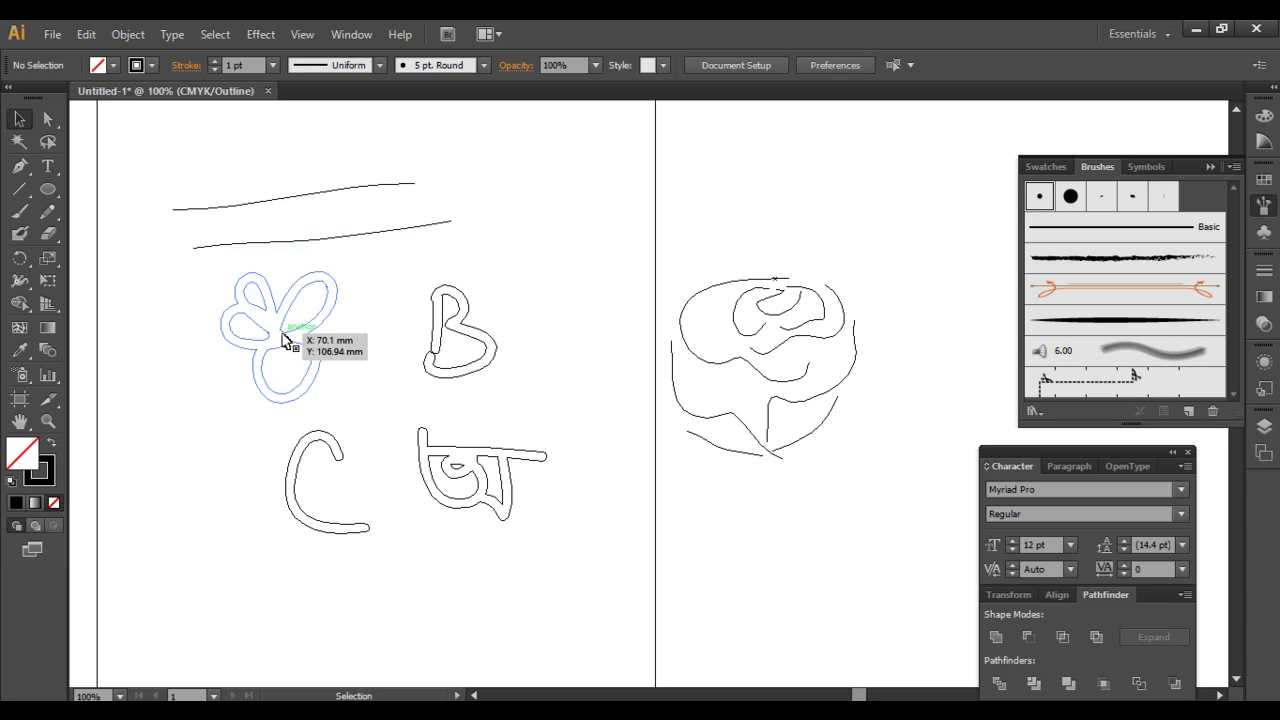
{"action": "left_click", "coordinate": [280, 345]}
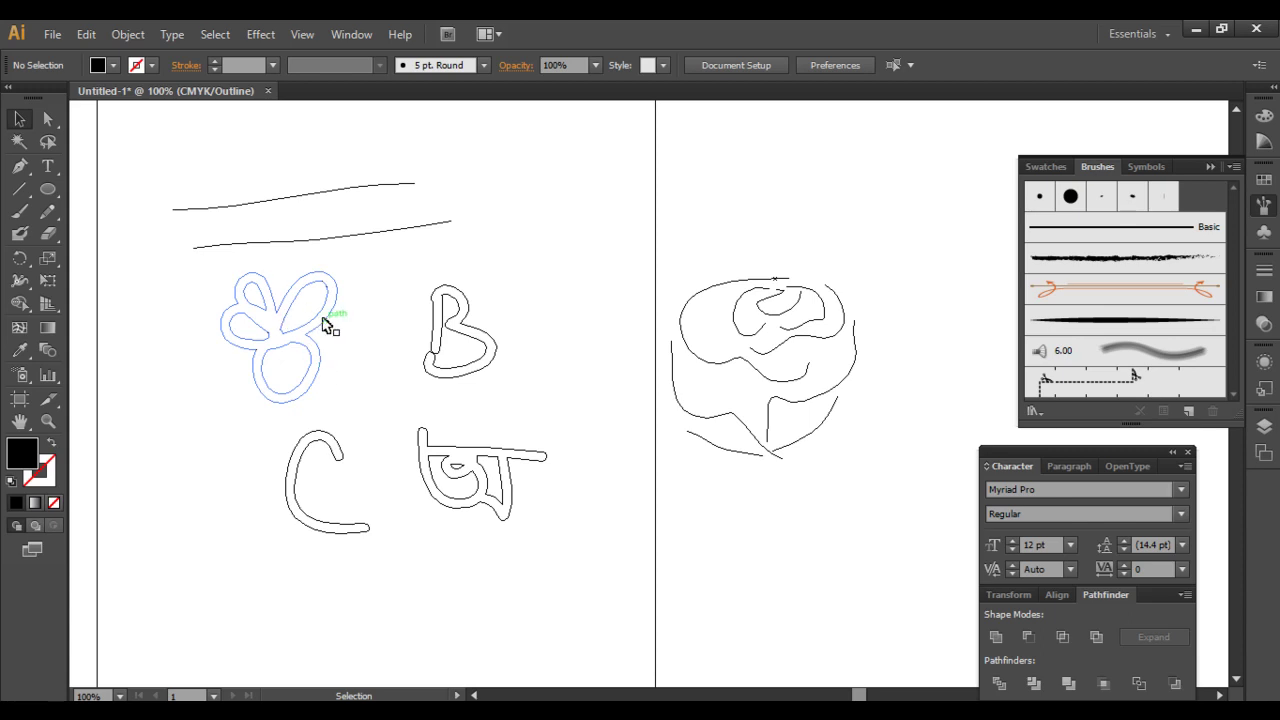
{"action": "left_click", "coordinate": [308, 34]}
{"action": "left_click", "coordinate": [388, 38]}
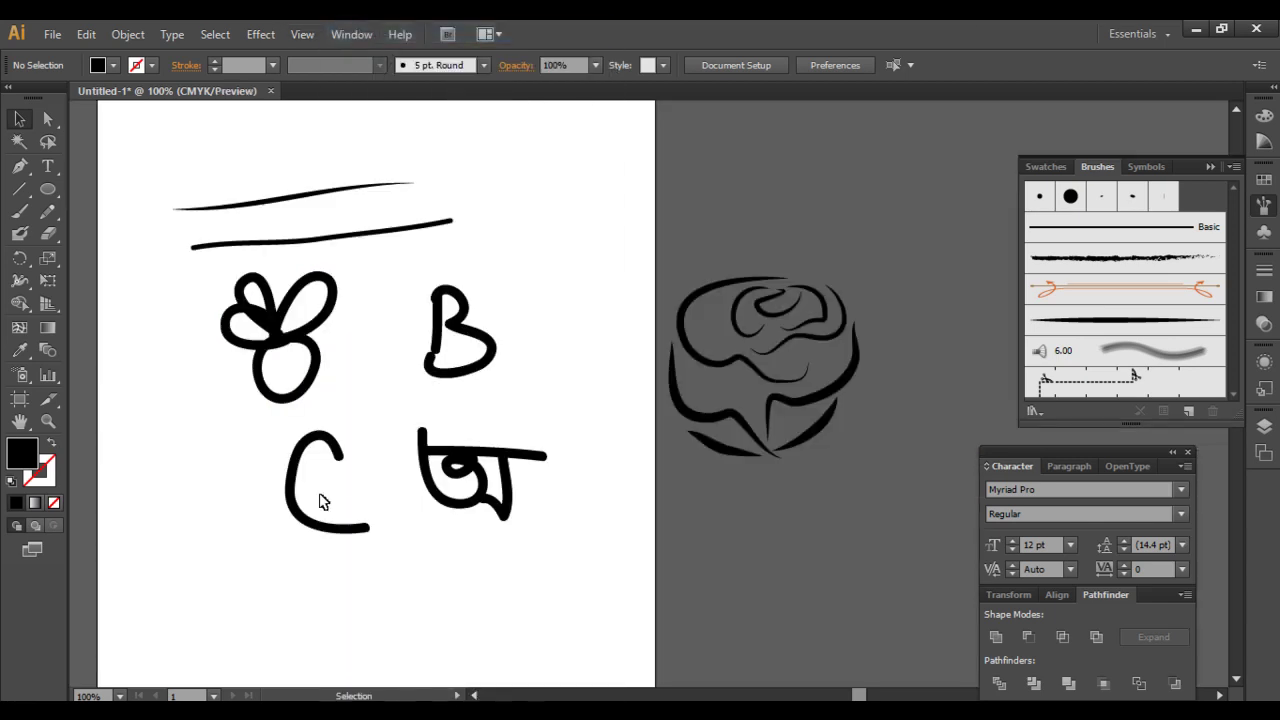
- Drag the flower's bottom anchors outward into a pointed lower wedge
{"action": "left_click", "coordinate": [47, 119]}
{"action": "left_click", "coordinate": [312, 384]}
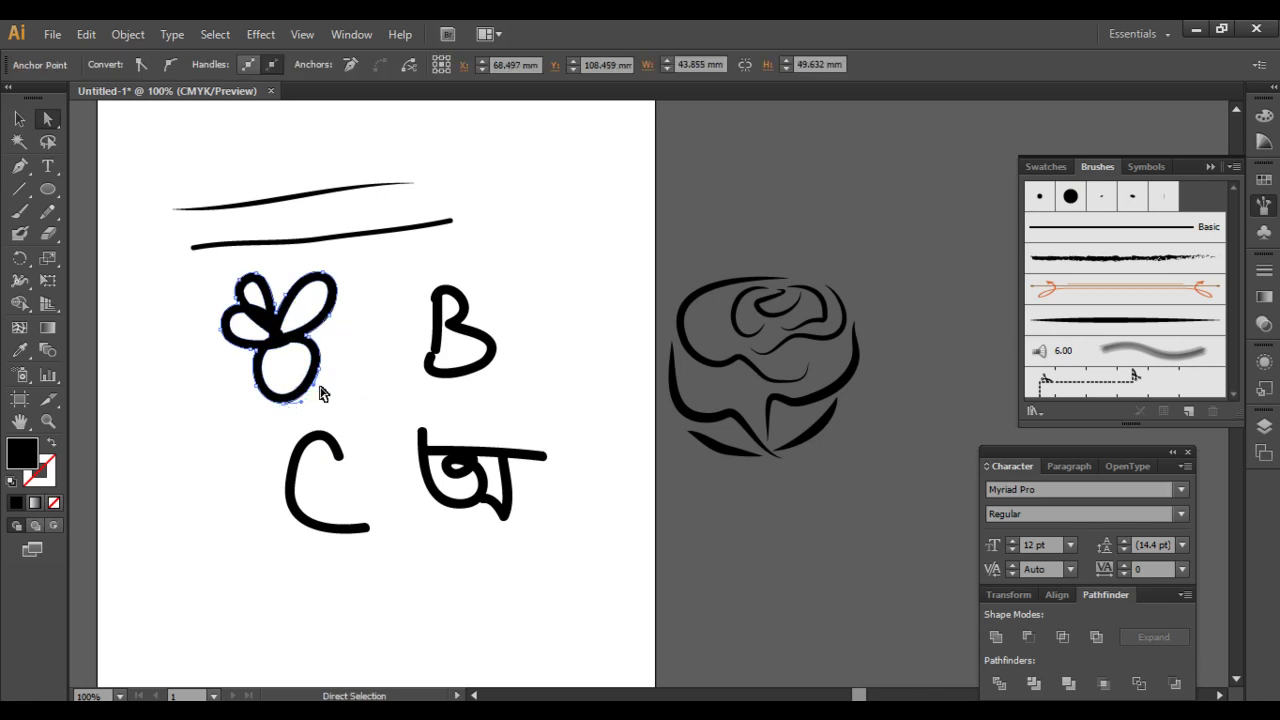
{"action": "mouse_move", "coordinate": [284, 402]}
{"action": "left_mouse_down"}
{"action": "mouse_move", "coordinate": [280, 430]}
{"action": "mouse_move", "coordinate": [224, 381]}
{"action": "left_mouse_up"}
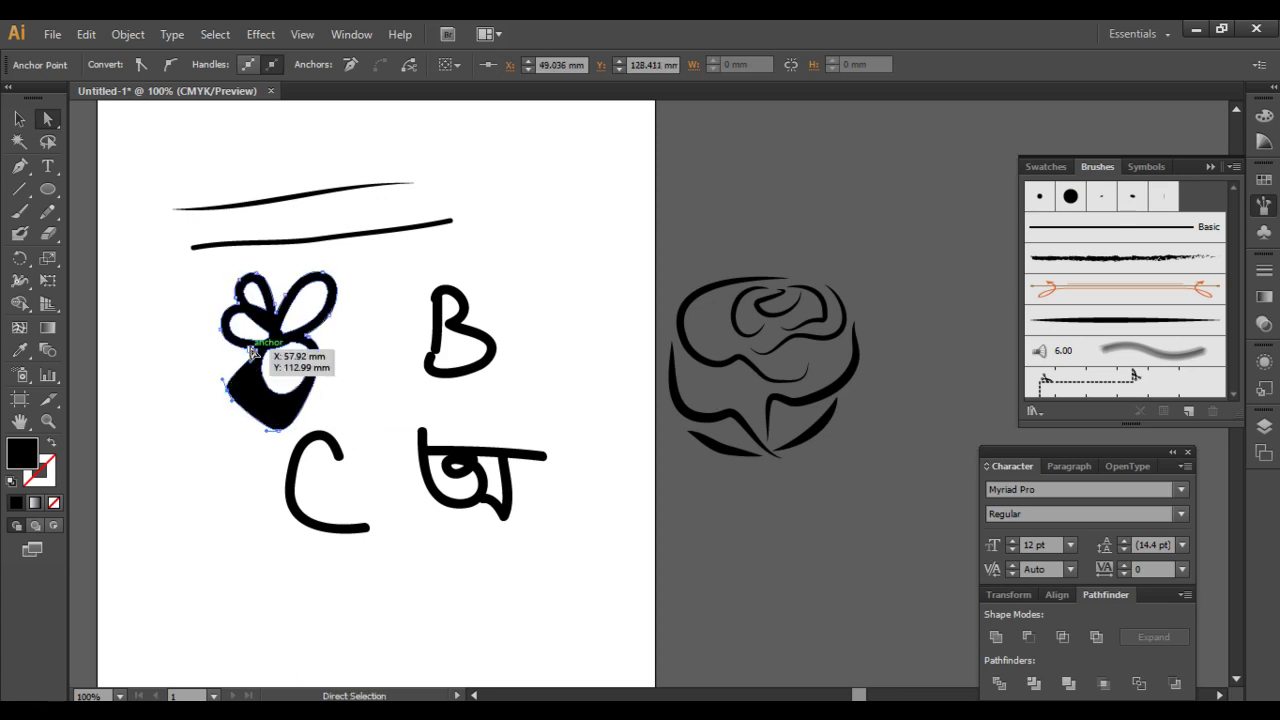
{"action": "left_click_drag", "start_coordinate": [223, 340], "coordinate": [208, 363]}
{"action": "left_click_drag", "start_coordinate": [322, 374], "coordinate": [340, 368]}
{"action": "left_click", "coordinate": [337, 357]}
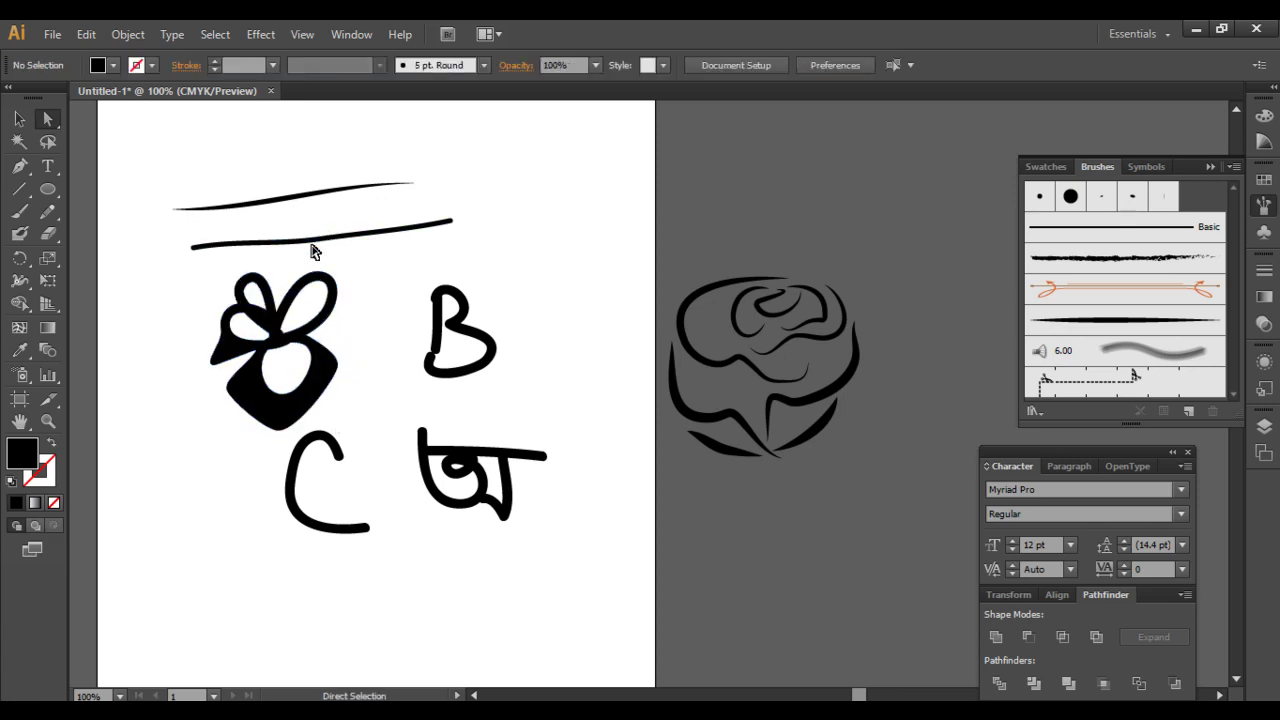
- Bend the lower brush stroke's left end downward into a curve
{"action": "left_click", "coordinate": [313, 249]}
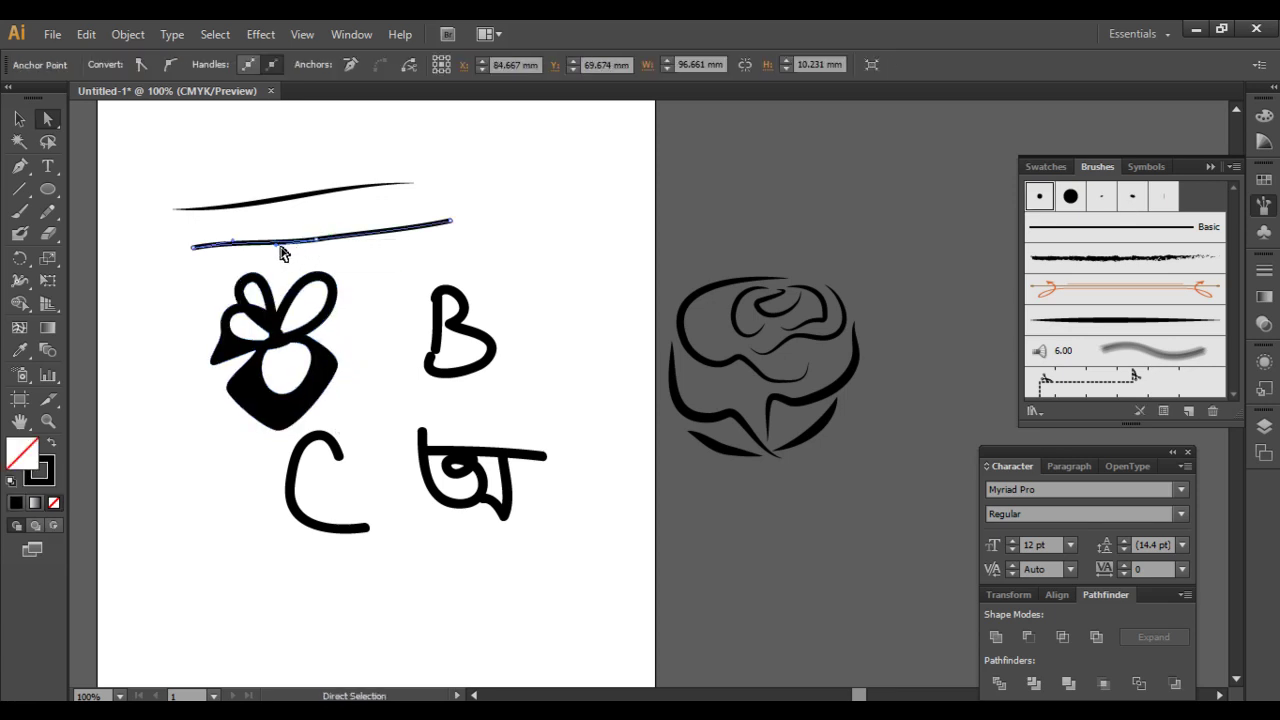
{"action": "left_click_drag", "start_coordinate": [243, 244], "coordinate": [182, 263]}
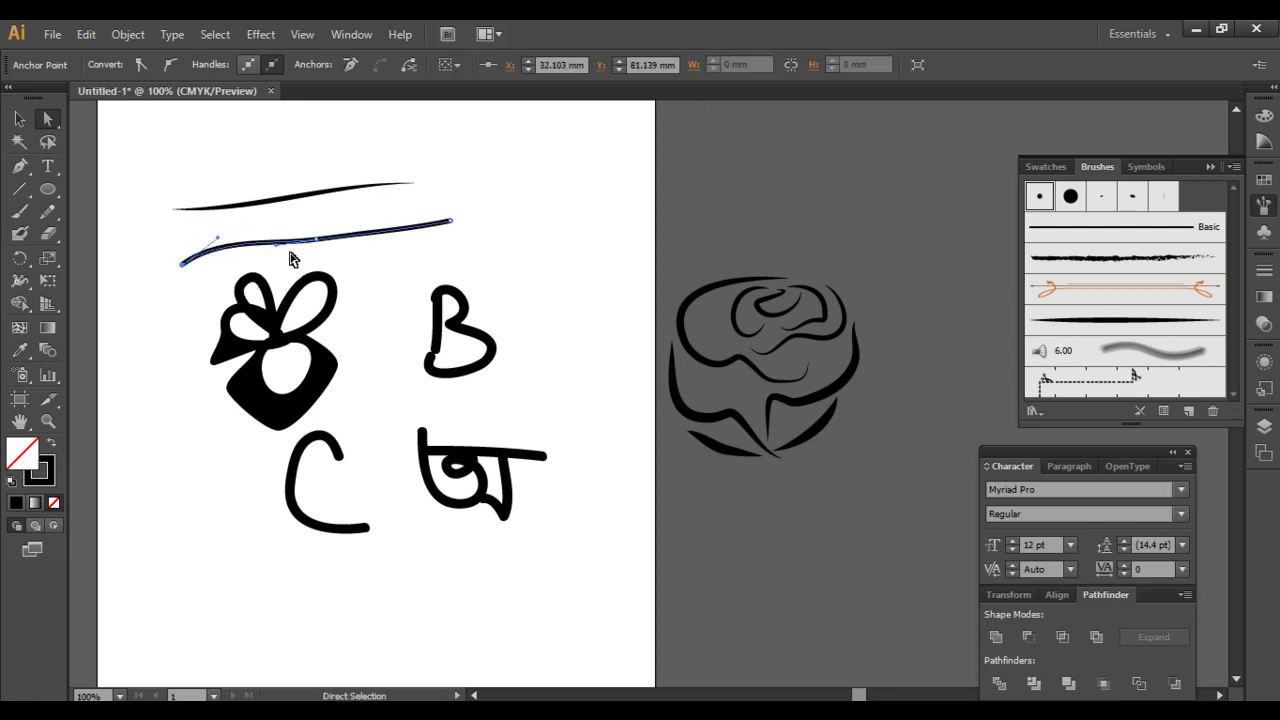
{"action": "left_click_drag", "start_coordinate": [315, 241], "coordinate": [328, 242]}
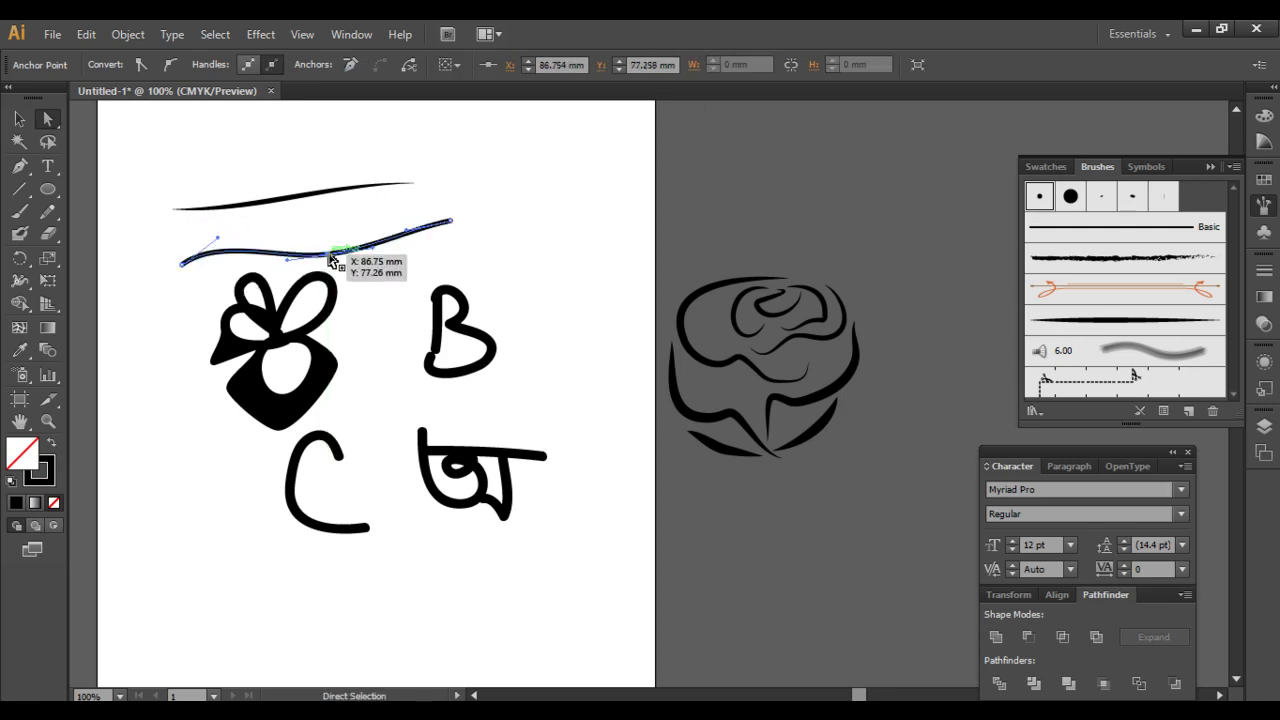
{"action": "left_click", "coordinate": [213, 387]}
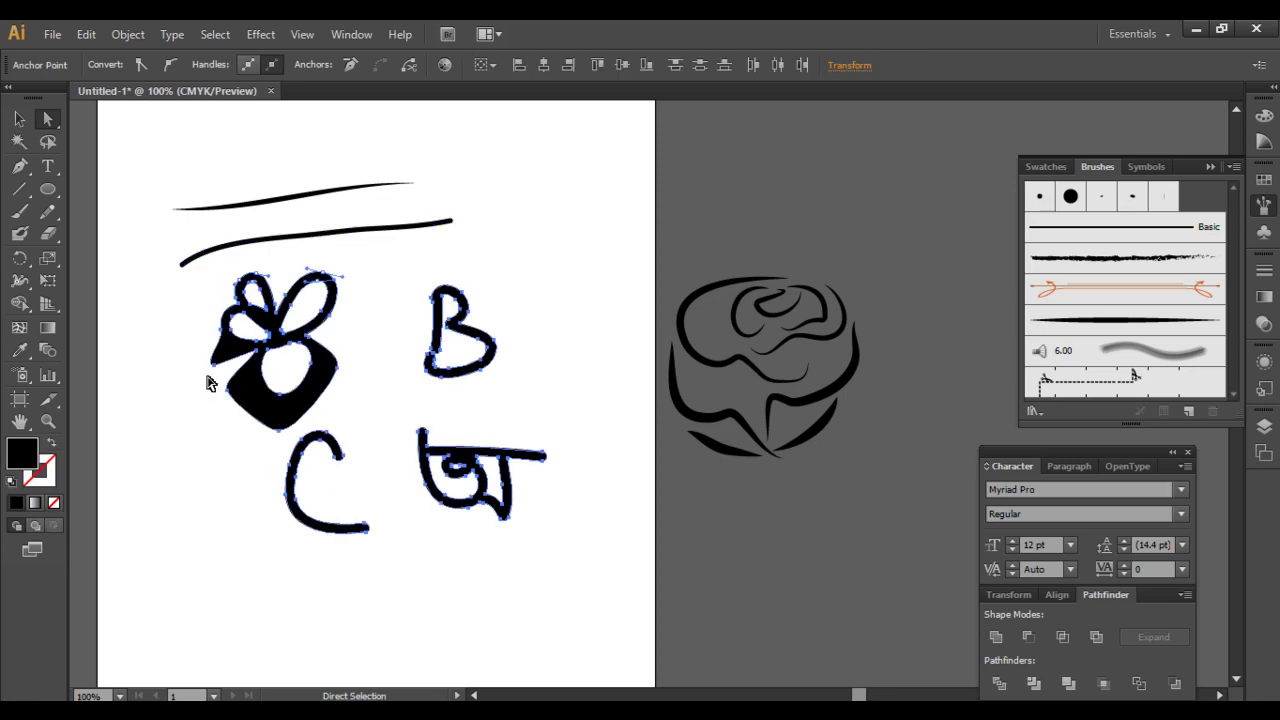
- Set the fill of the flower and letter drawings to None and deselect
{"action": "left_click", "coordinate": [87, 35]}
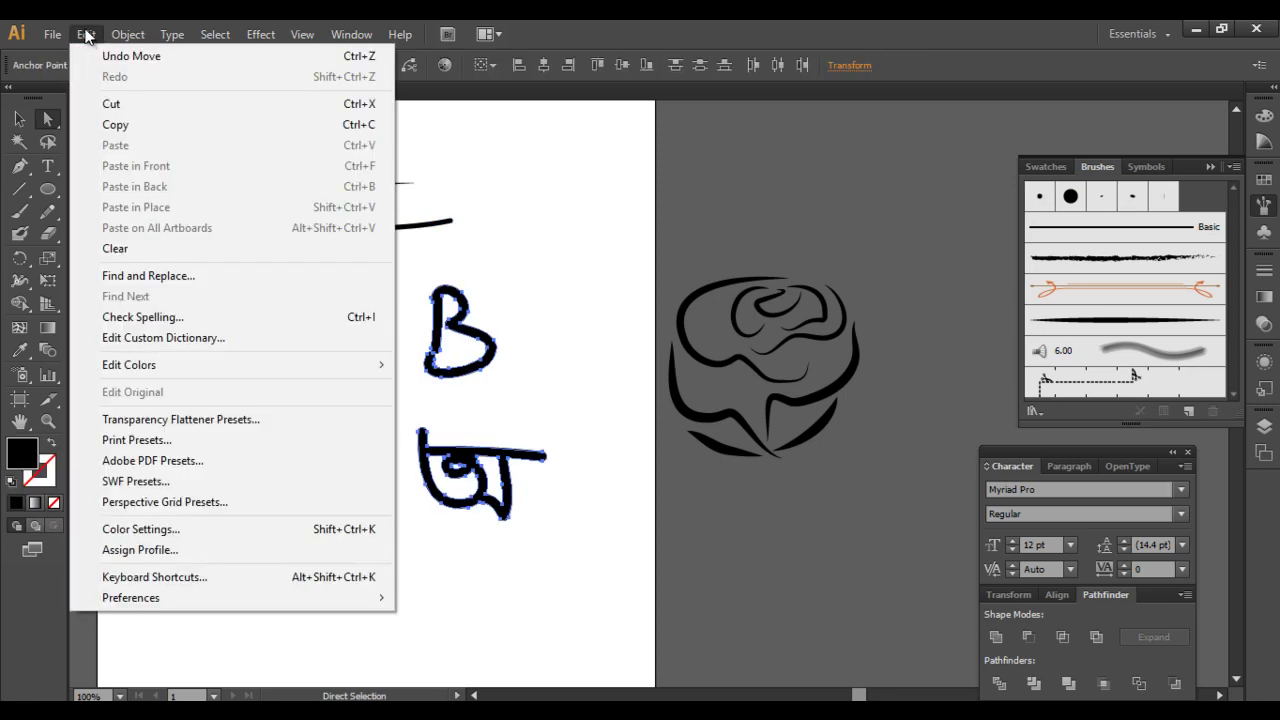
{"action": "left_click", "coordinate": [87, 35]}
{"action": "key", "text": "shift+b"}
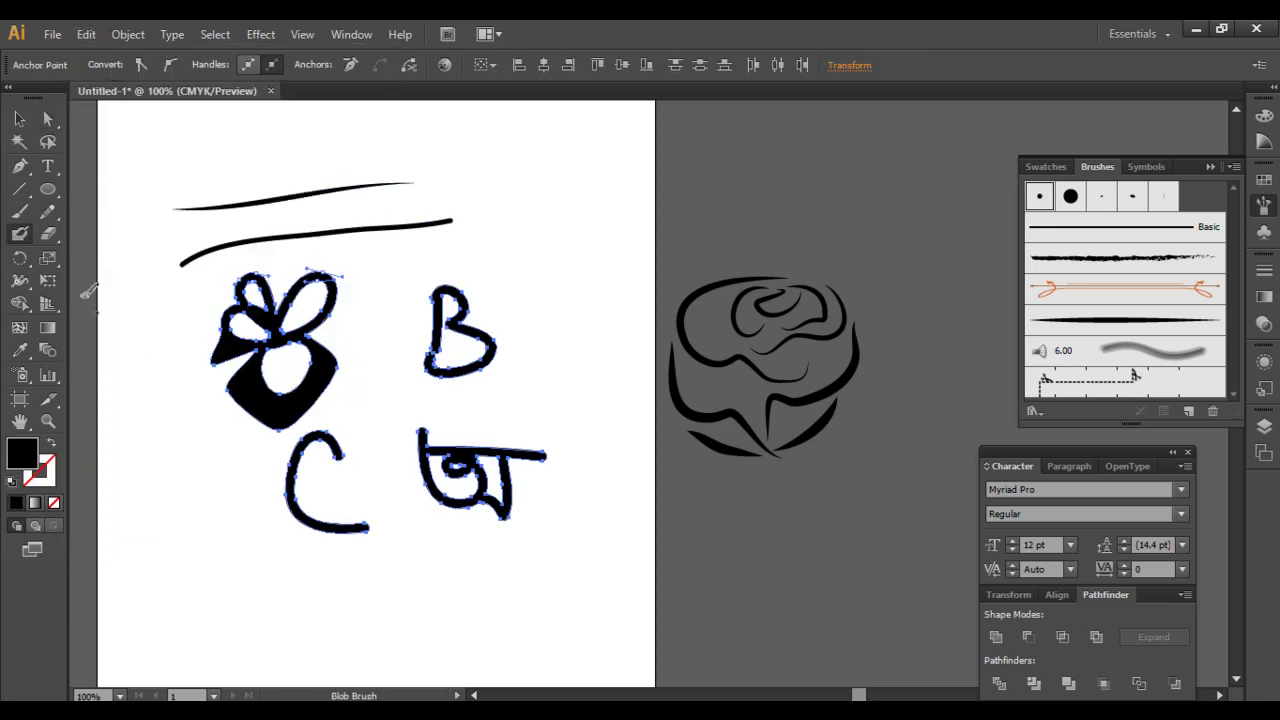
{"action": "key", "text": "v"}
{"action": "left_click", "coordinate": [112, 66]}
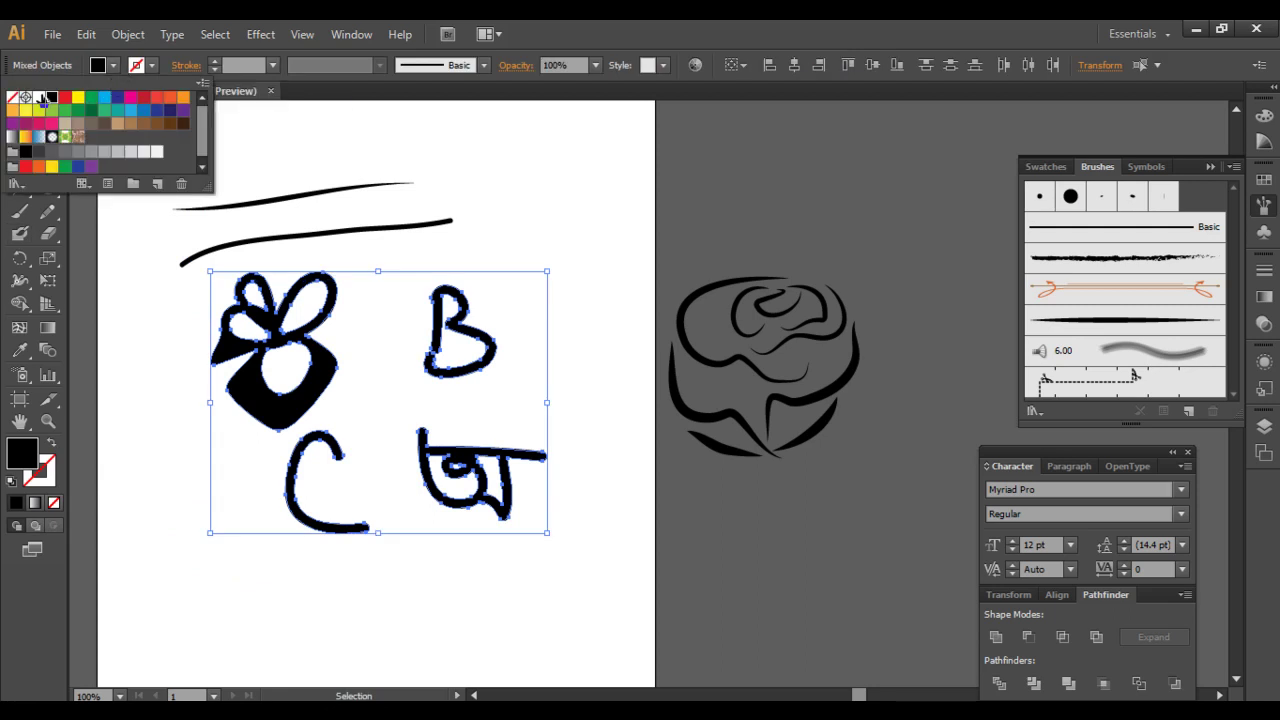
{"action": "left_click", "coordinate": [13, 97]}
{"action": "left_click", "coordinate": [367, 383]}
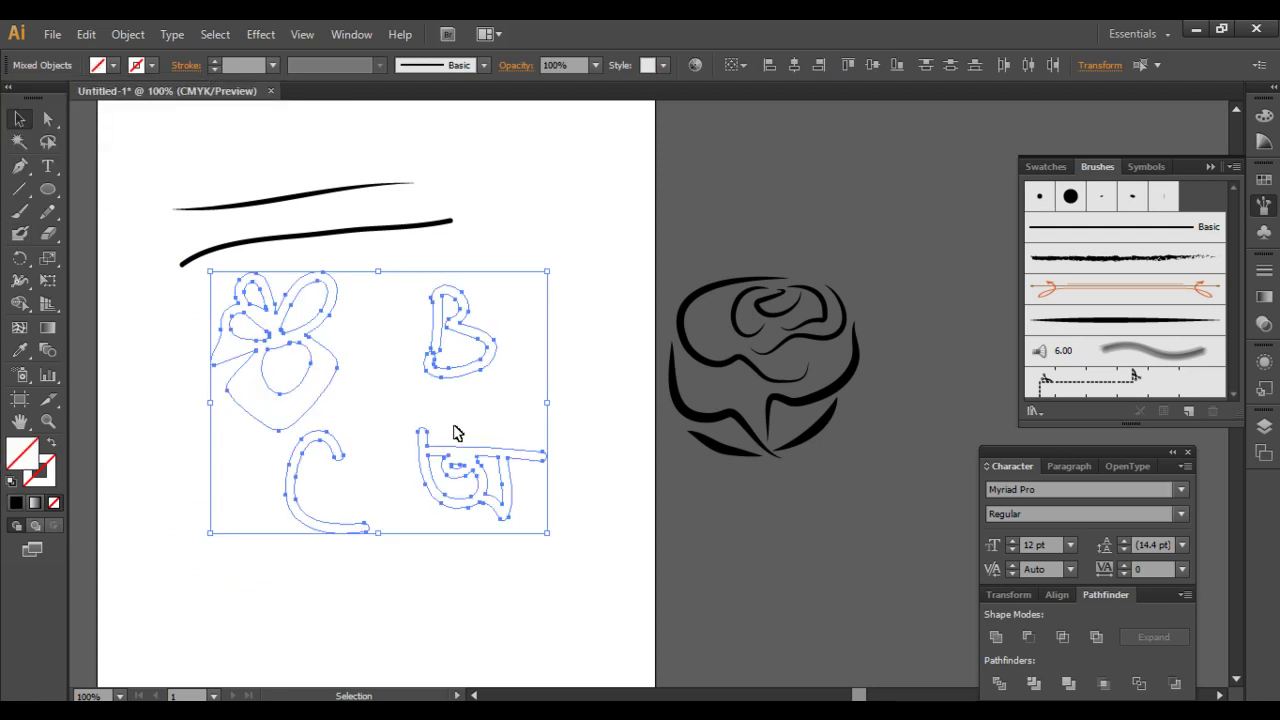
{"action": "left_click", "coordinate": [591, 277]}
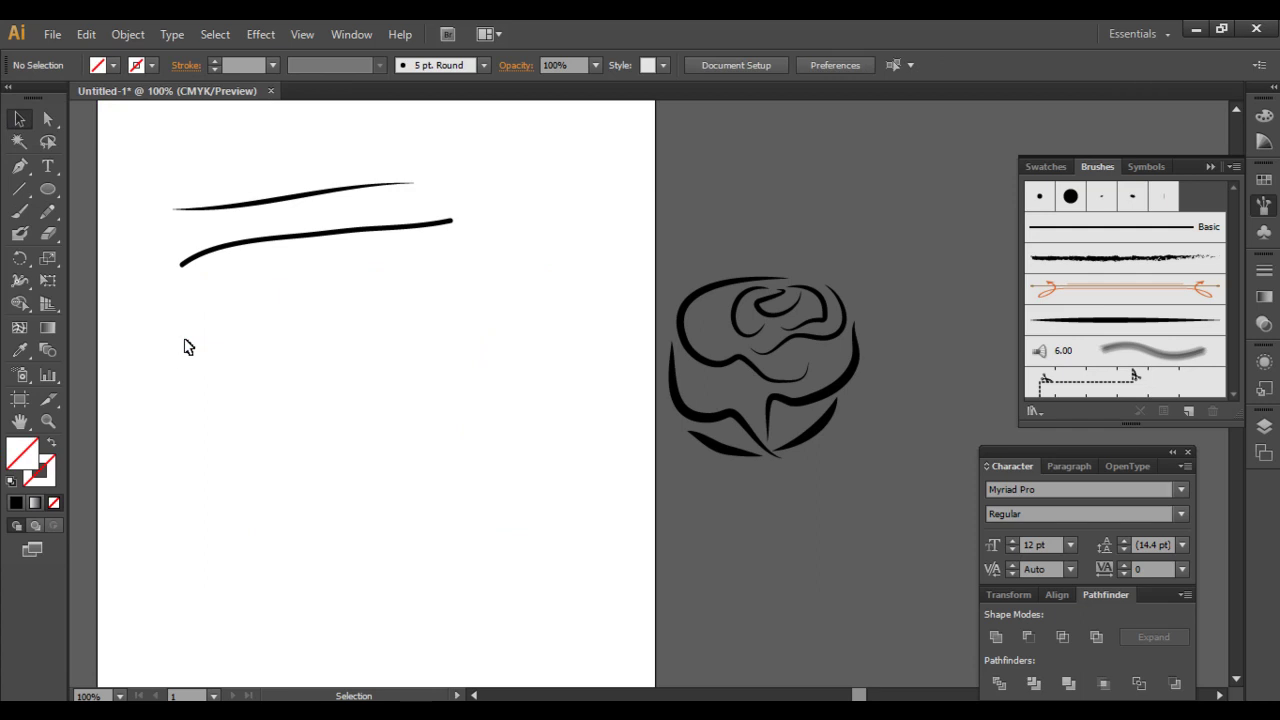
- Click the now-invisible flower path to confirm it still exists
{"action": "left_click", "coordinate": [285, 352]}
{"action": "left_click", "coordinate": [430, 372]}
{"action": "left_click", "coordinate": [270, 388]}
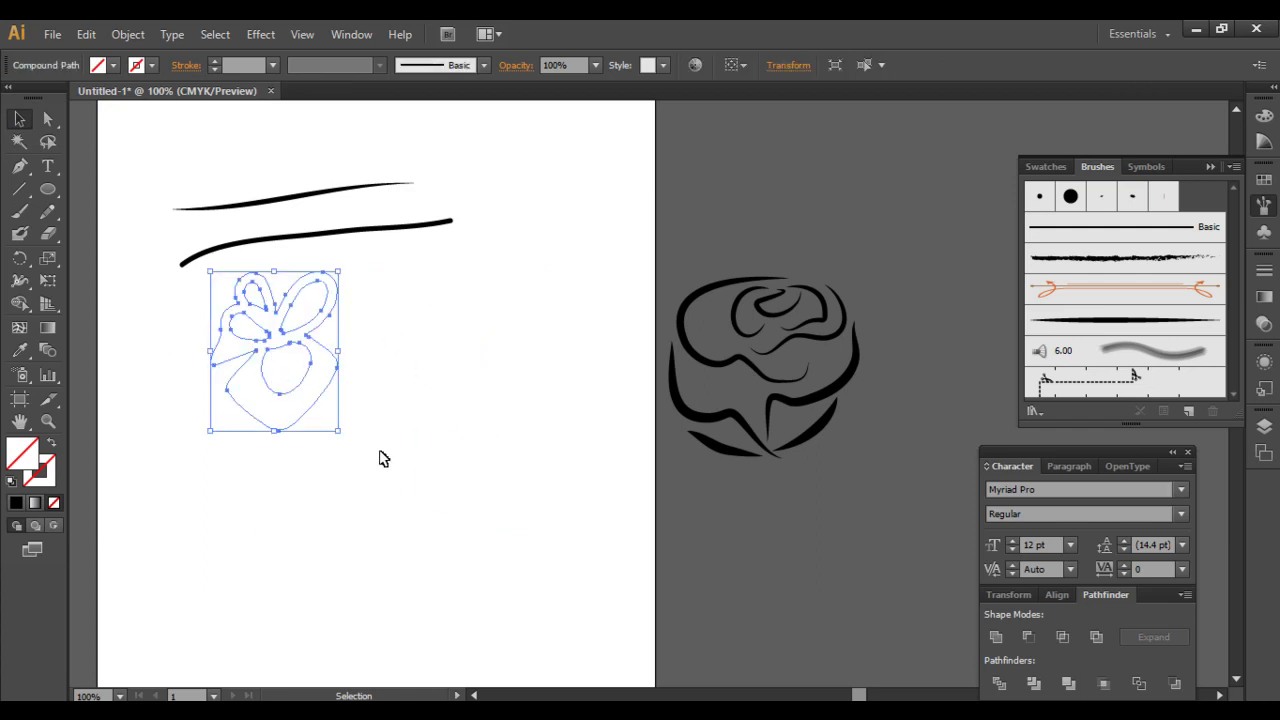
{"action": "left_click", "coordinate": [414, 411]}
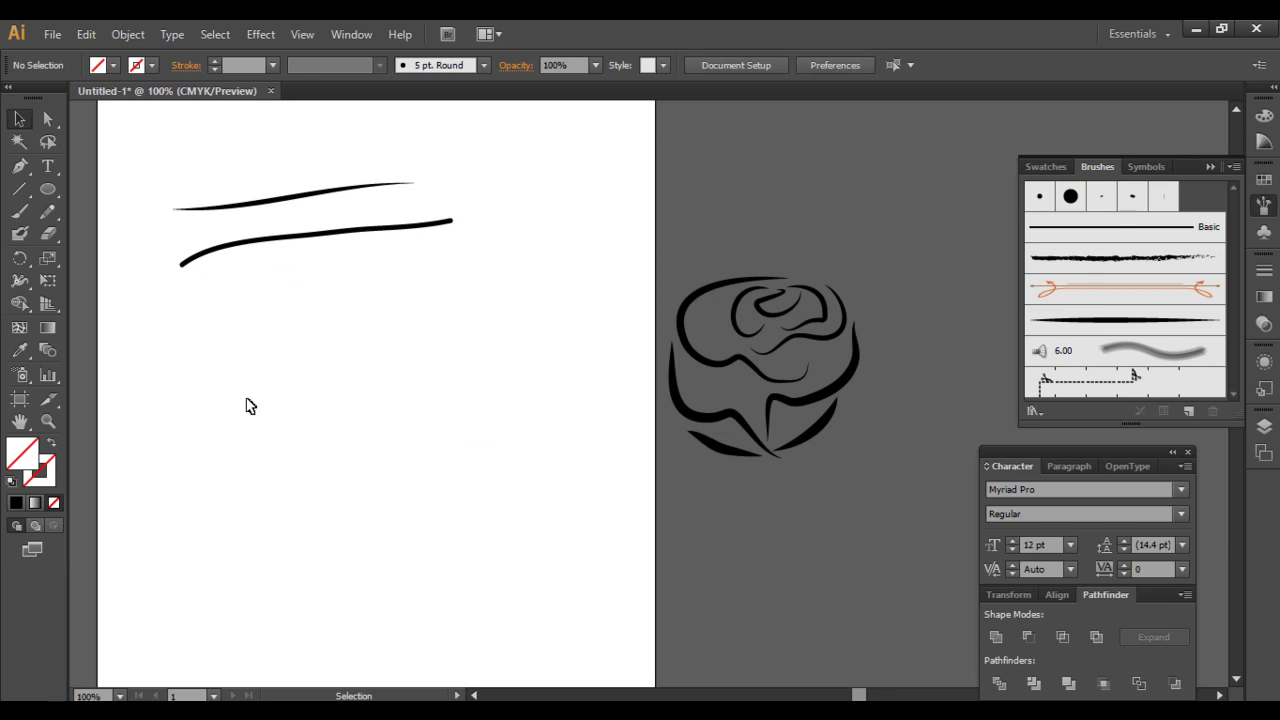
{"action": "left_click", "coordinate": [300, 35]}
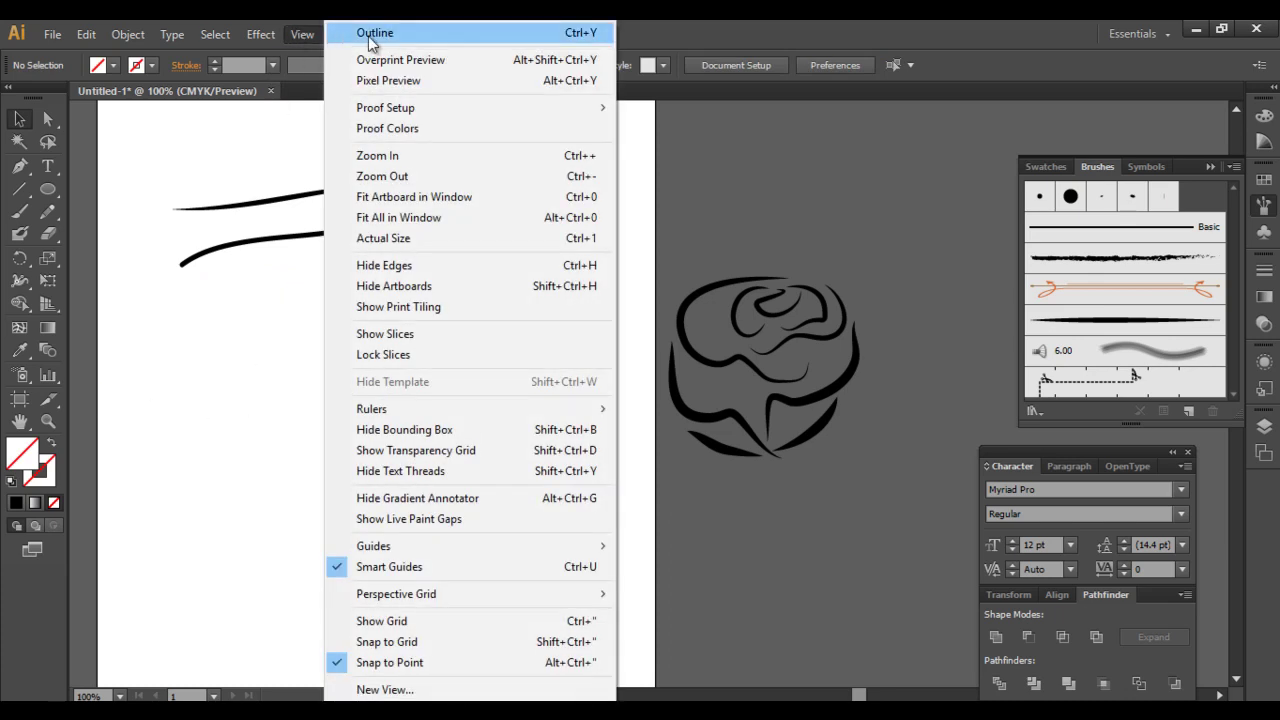
{"action": "left_click", "coordinate": [420, 34]}
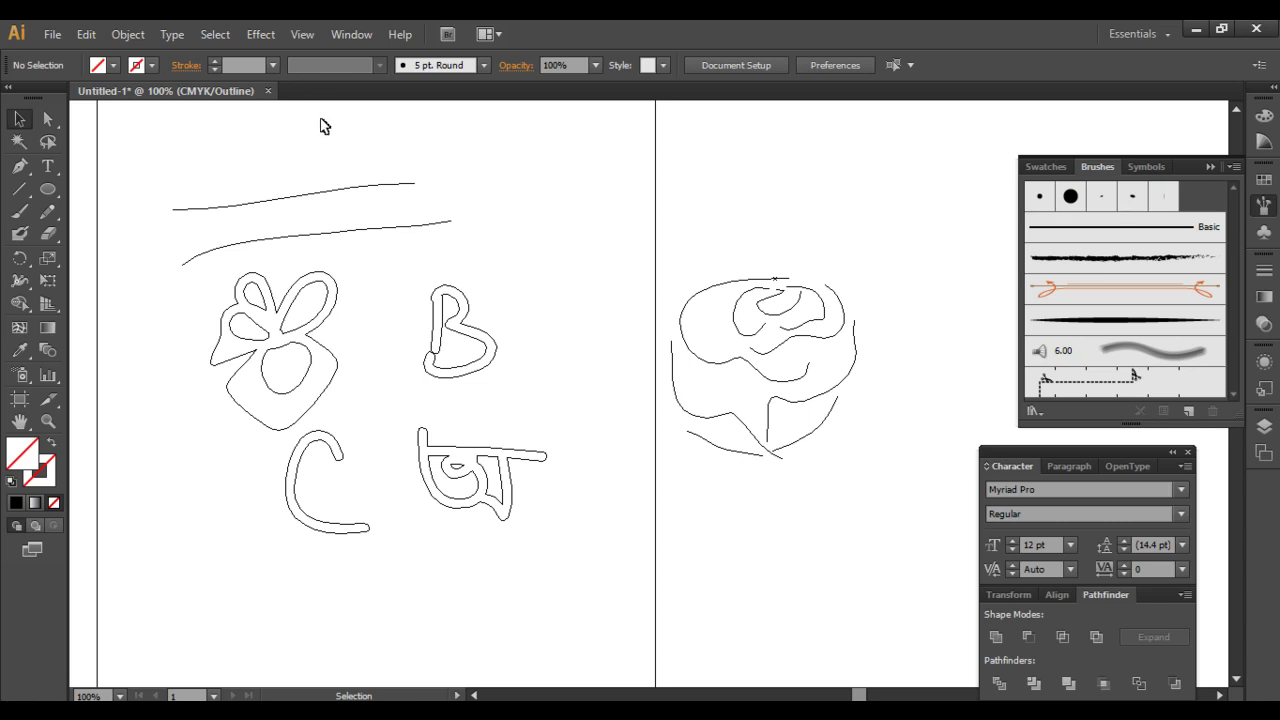
{"action": "left_click", "coordinate": [302, 34]}
{"action": "left_click", "coordinate": [388, 44]}
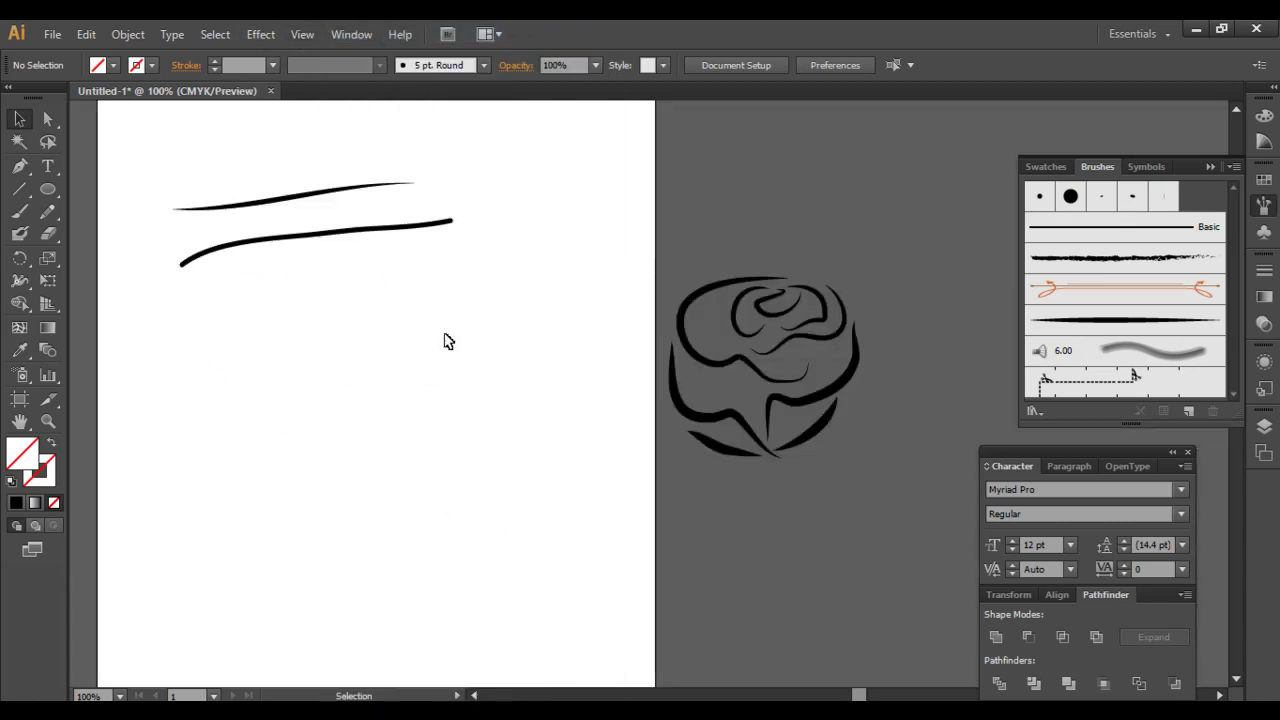
- Select each of the two brush strokes to check which brush it uses
{"action": "left_click", "coordinate": [277, 243]}
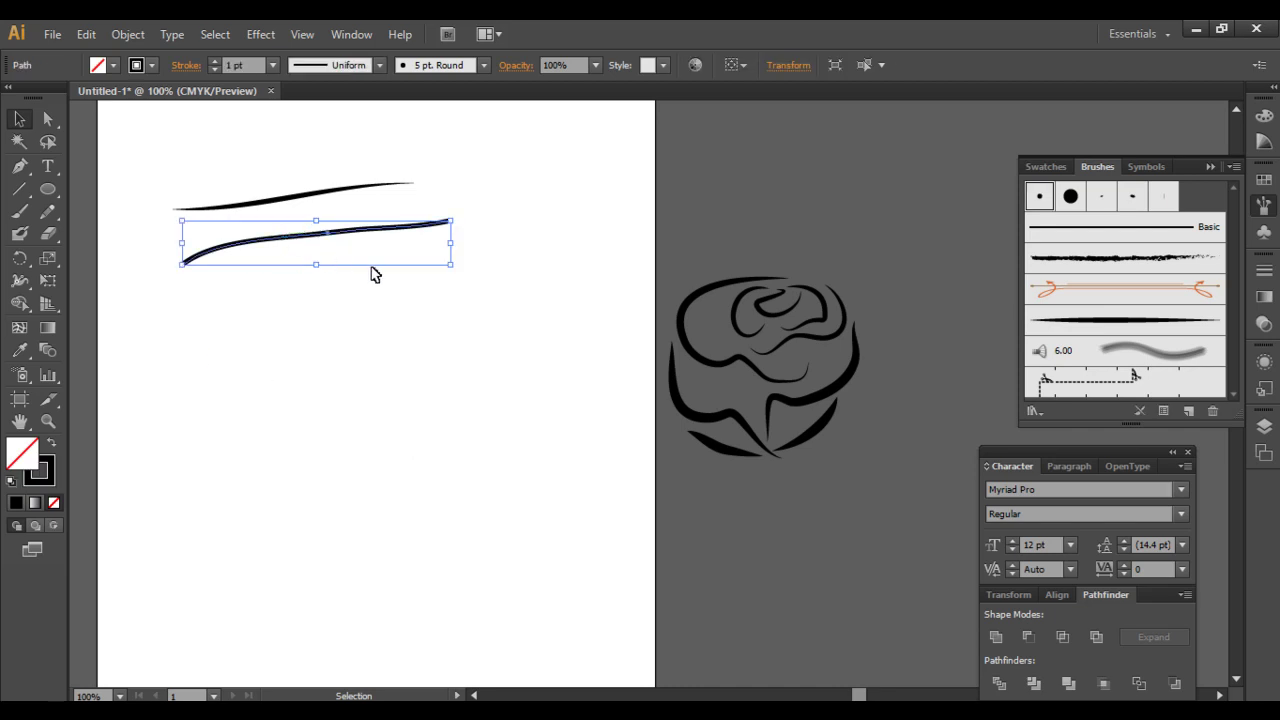
{"action": "left_click", "coordinate": [378, 320]}
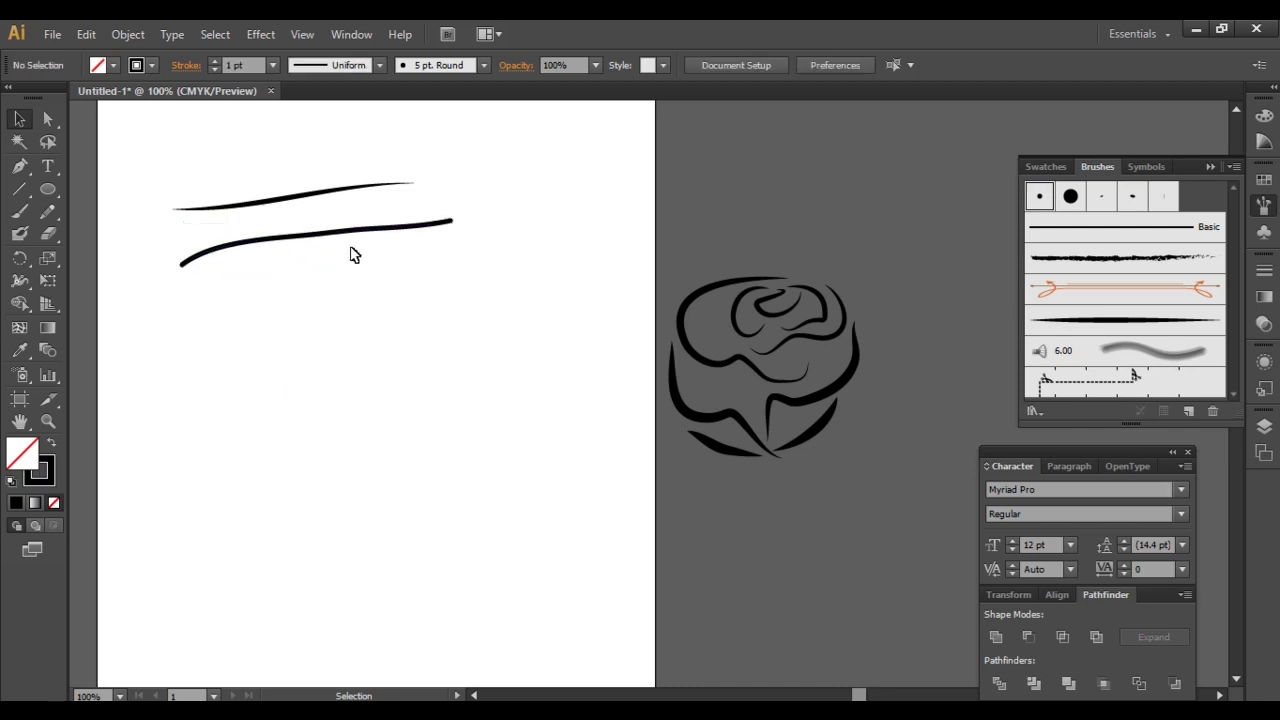
{"action": "left_click", "coordinate": [304, 242]}
{"action": "left_click", "coordinate": [280, 197]}
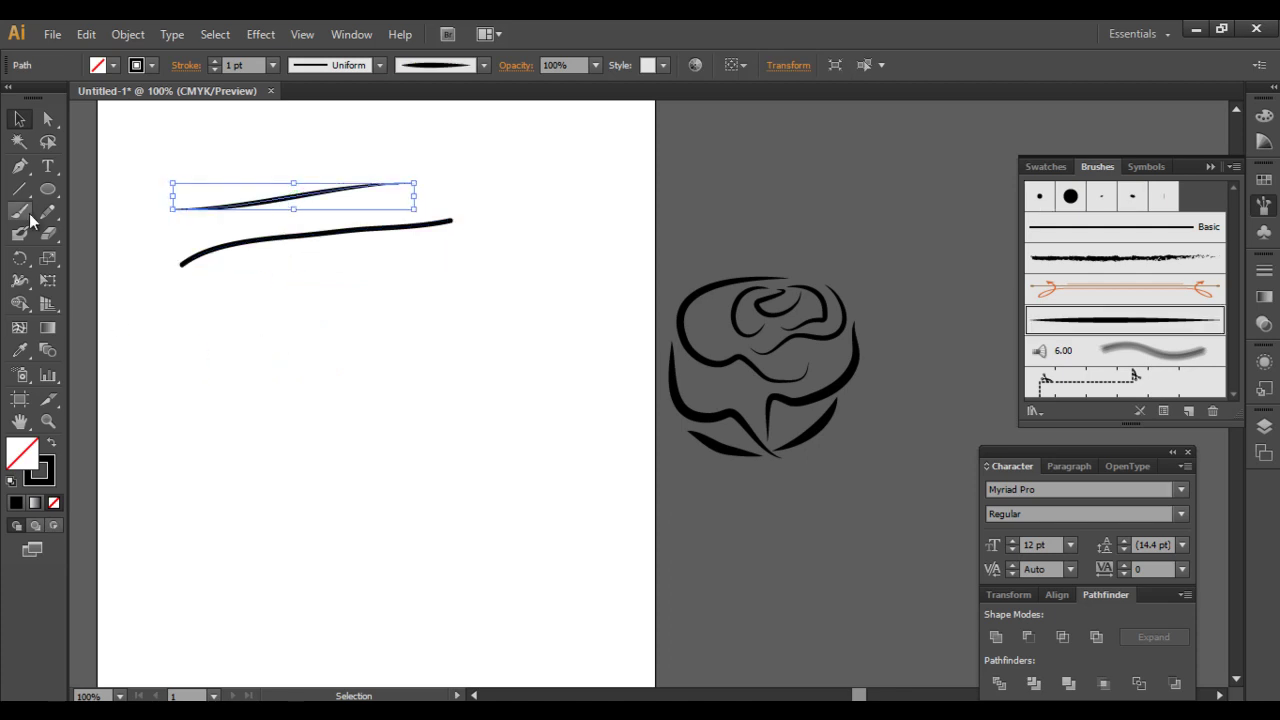
{"action": "left_click", "coordinate": [393, 328]}
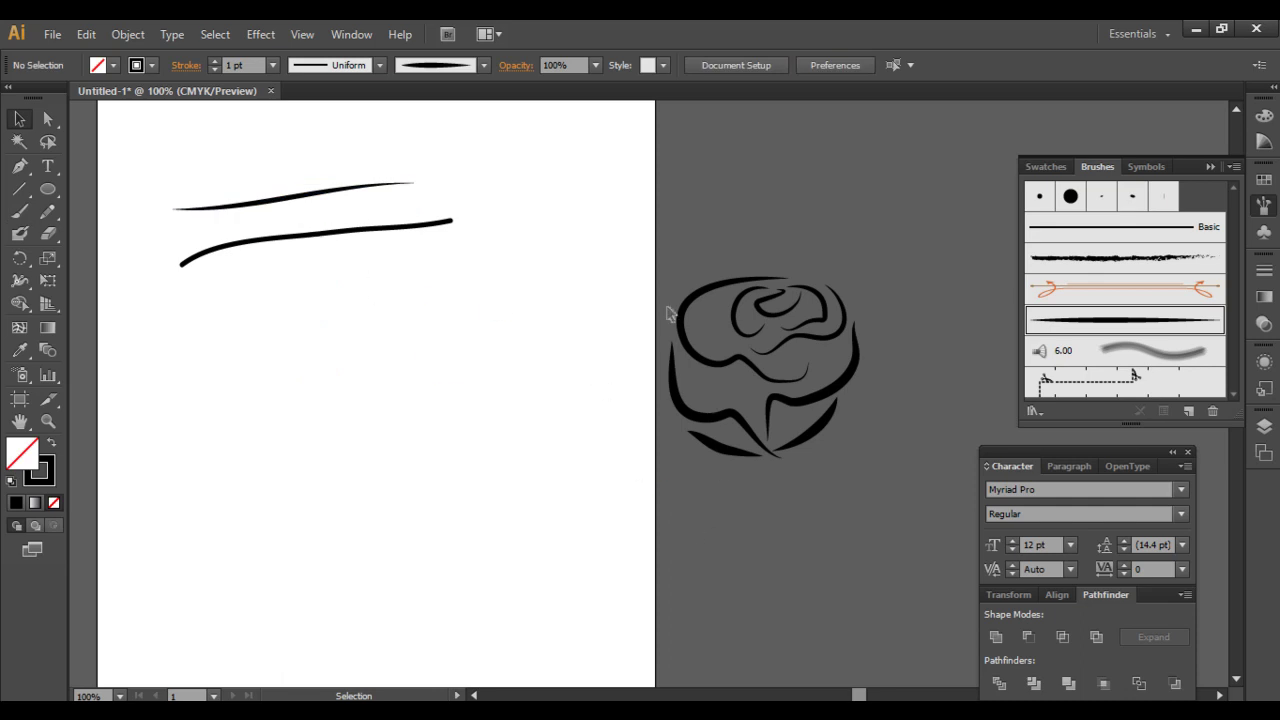
- Drag the whole rose onto the artboard beneath the two strokes
{"action": "left_click_drag", "start_coordinate": [620, 214], "coordinate": [923, 520]}
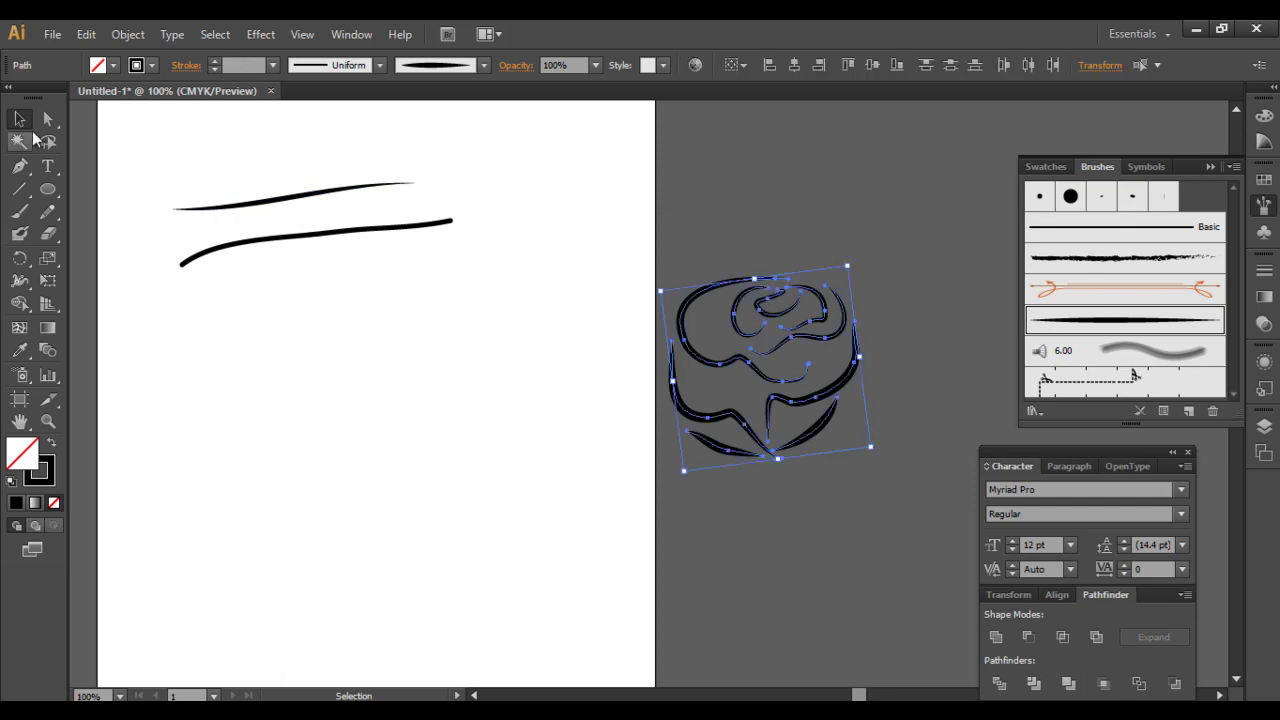
{"action": "left_click_drag", "start_coordinate": [768, 430], "coordinate": [500, 430]}
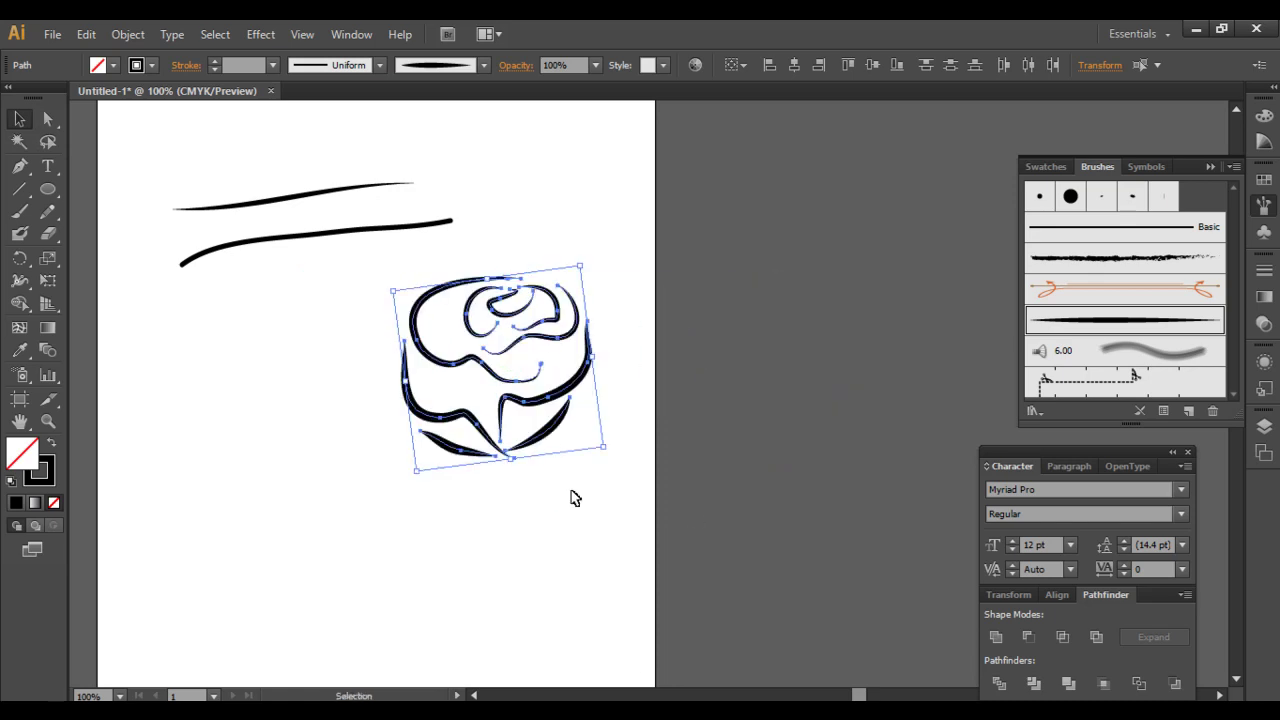
{"action": "left_click", "coordinate": [560, 588]}
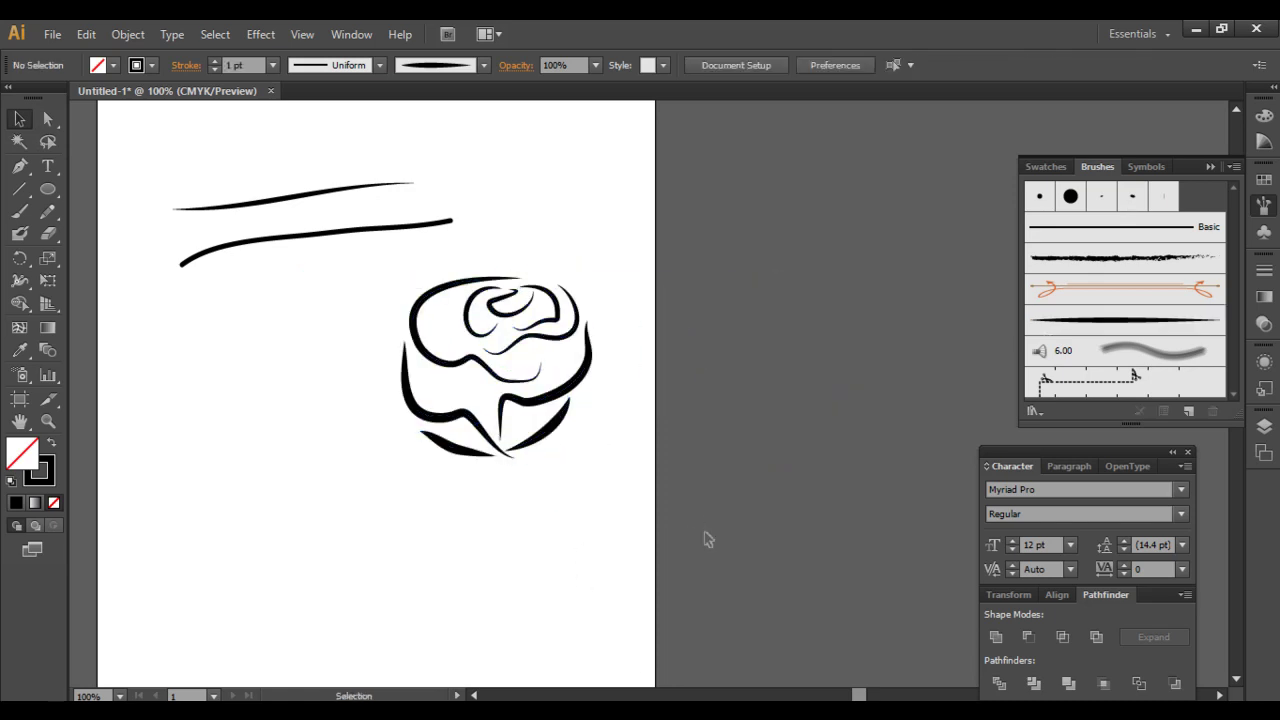